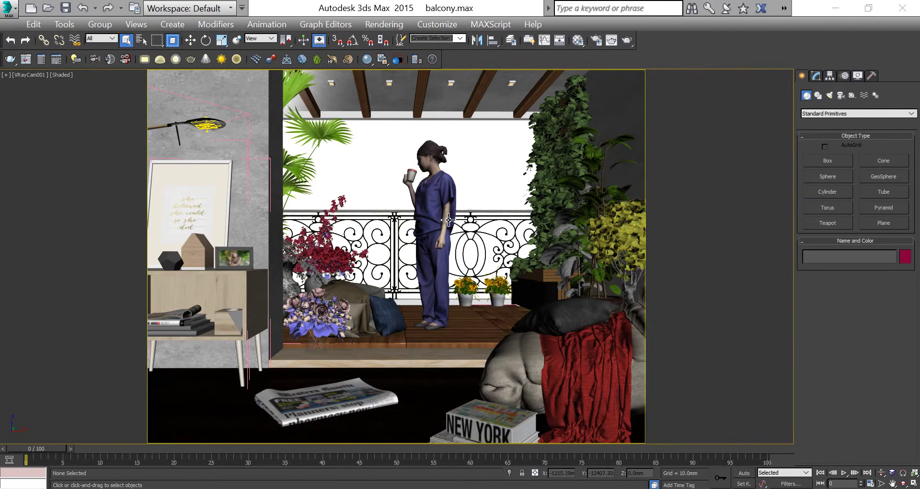
# Open the My New work folder from File Explorer's pinned jump list.
pyautogui.rightClick(422, 486)
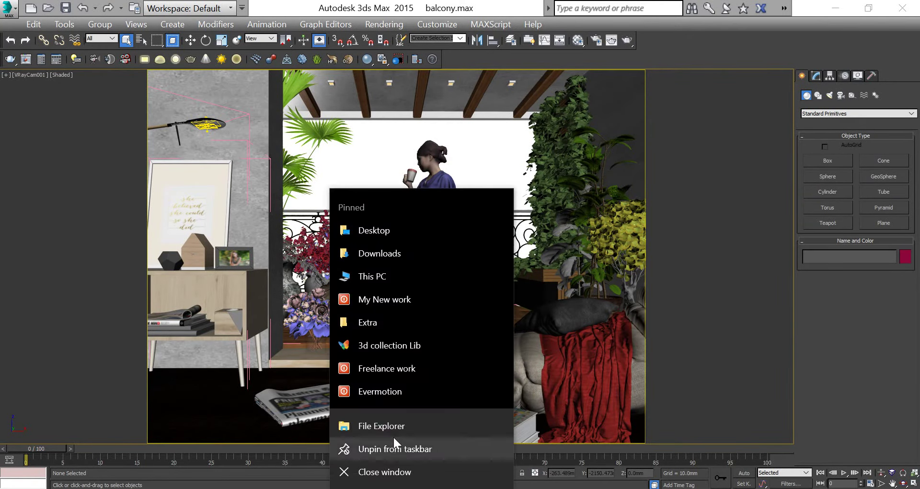
pyautogui.click(388, 298)
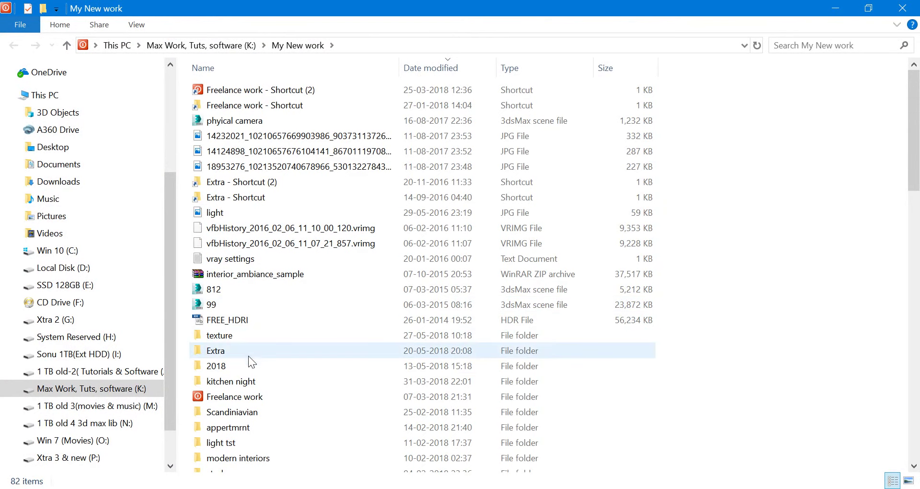
# Go through 2018 > balcony > render and open final2b in the Photos viewer.
pyautogui.click(243, 381)
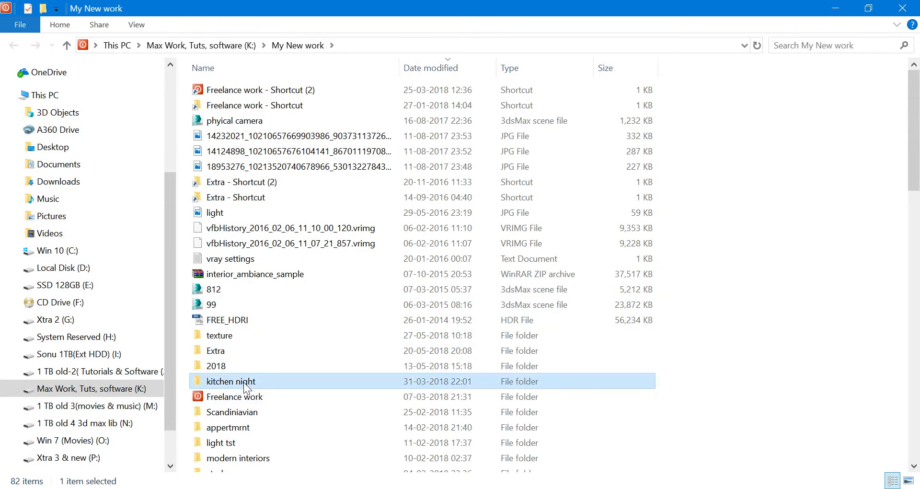
pyautogui.doubleClick(239, 365)
pyautogui.doubleClick(226, 90)
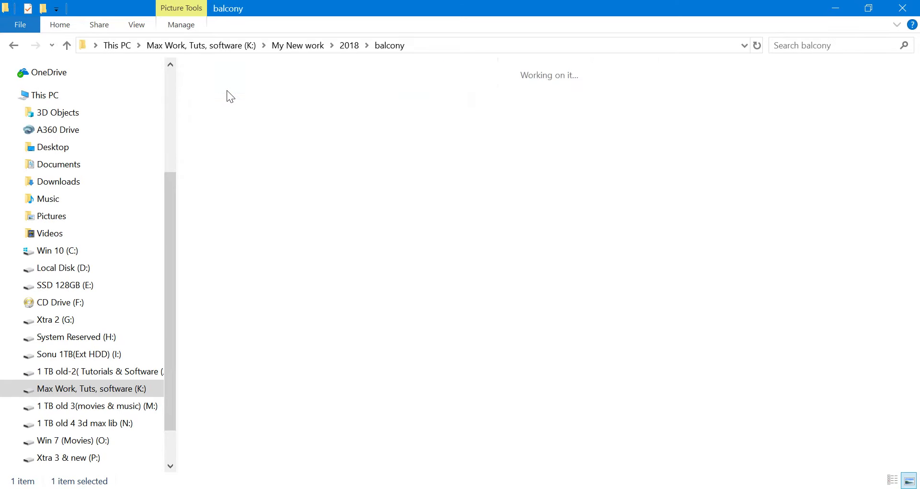
pyautogui.doubleClick(400, 117)
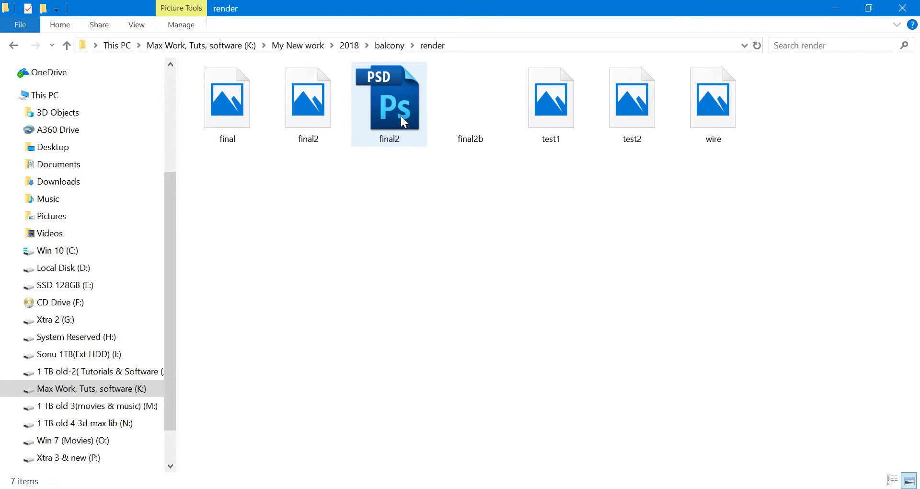
pyautogui.click(456, 114)
pyautogui.doubleClick(456, 114)
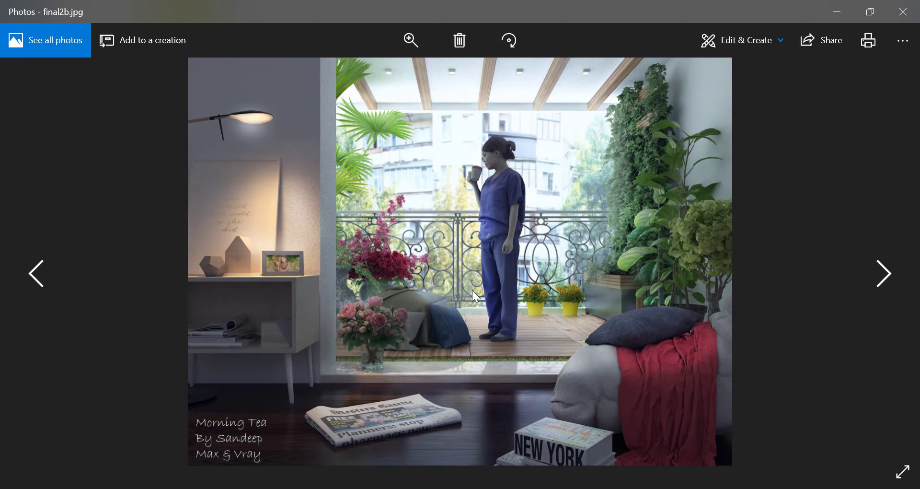
# Zoom in to inspect the final2b balcony render, then close Photos.
pyautogui.scroll(2, 530, 332)
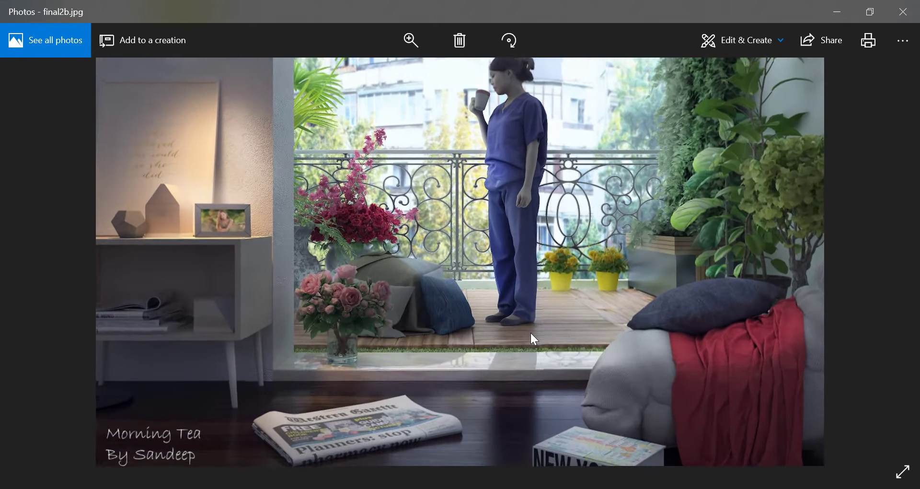
pyautogui.scroll(3, 531, 333)
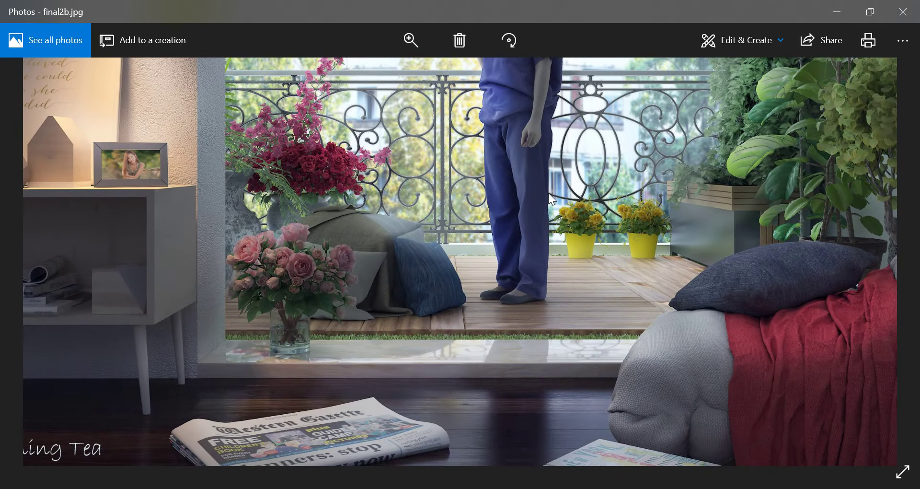
pyautogui.scroll(-3, 549, 190)
pyautogui.scroll(3, 547, 191)
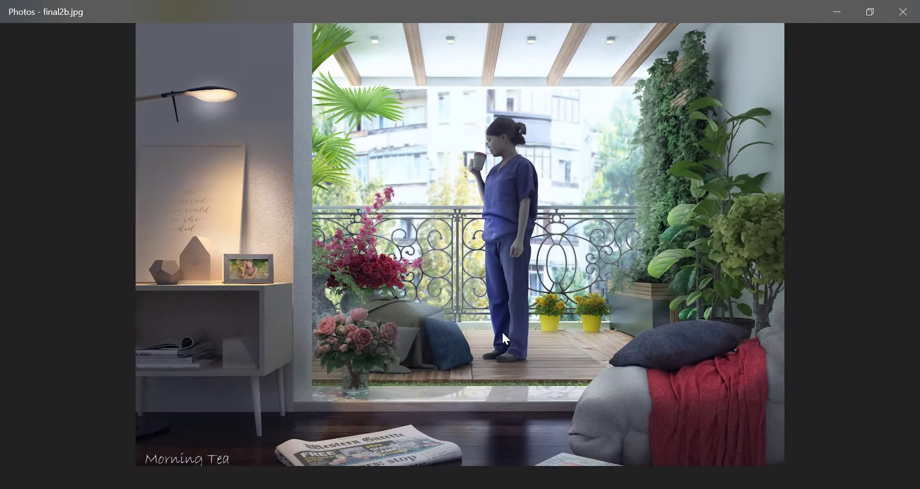
pyautogui.click(909, 7)
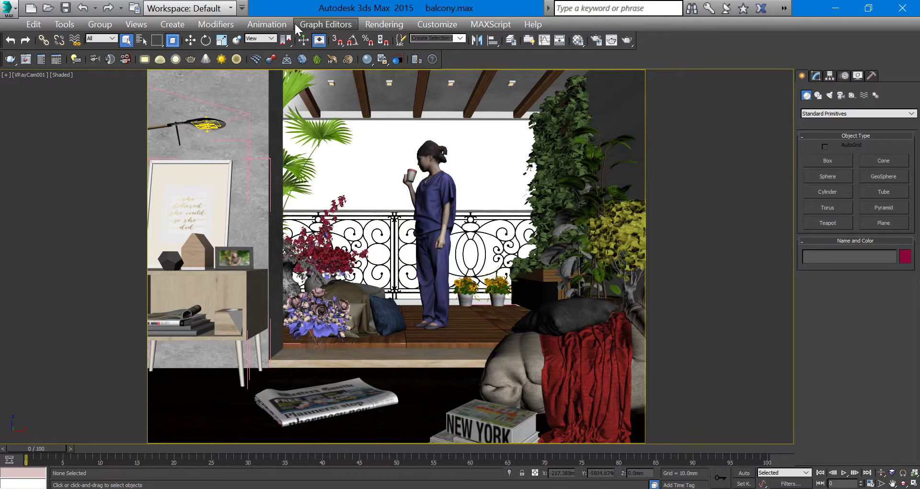
# In Render Setup, change the output Width from 2500 to 1000, giving 1000 × 750.
pyautogui.click(367, 25)
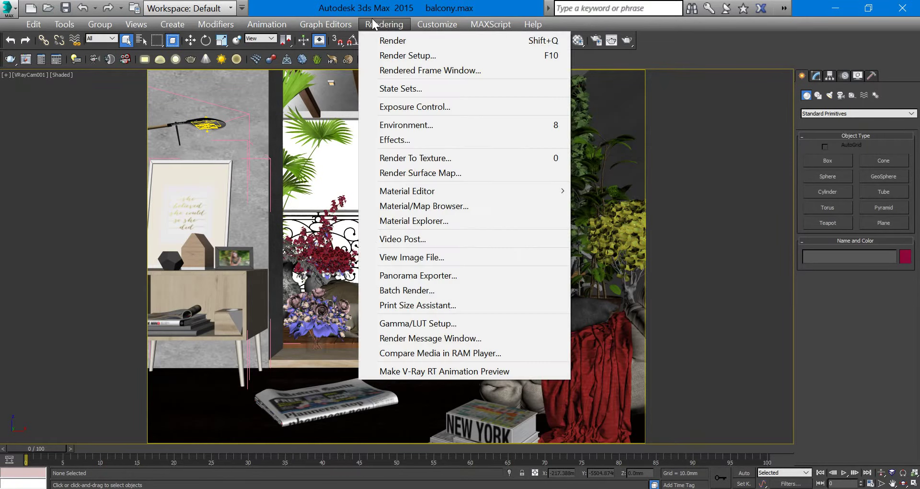
pyautogui.click(421, 54)
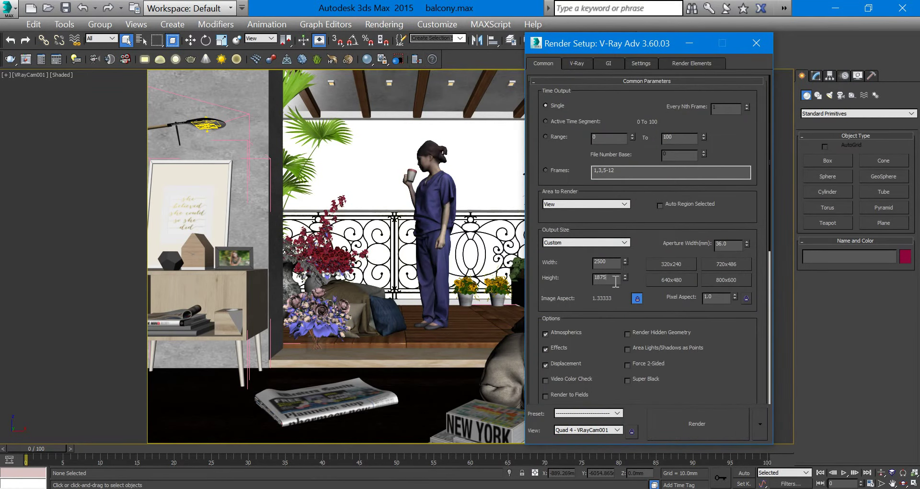
pyautogui.doubleClick(602, 262)
pyautogui.write('10')
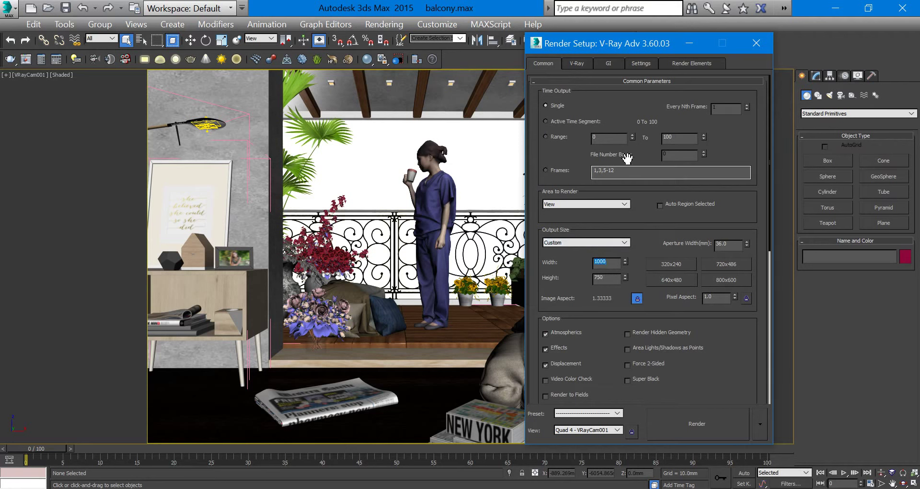
# On the V-Ray tab, keep the Bucket image sampler and show settings at Advanced level.
pyautogui.click(579, 63)
pyautogui.click(592, 130)
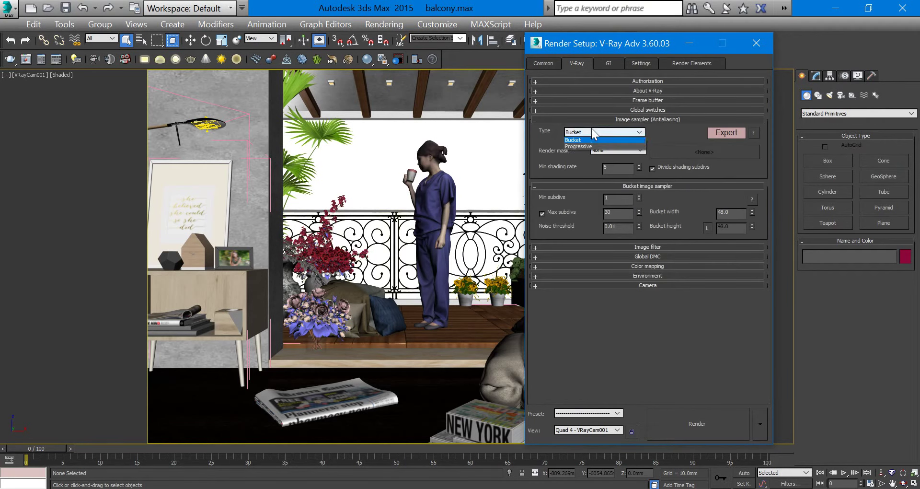
pyautogui.click(592, 129)
pyautogui.click(592, 131)
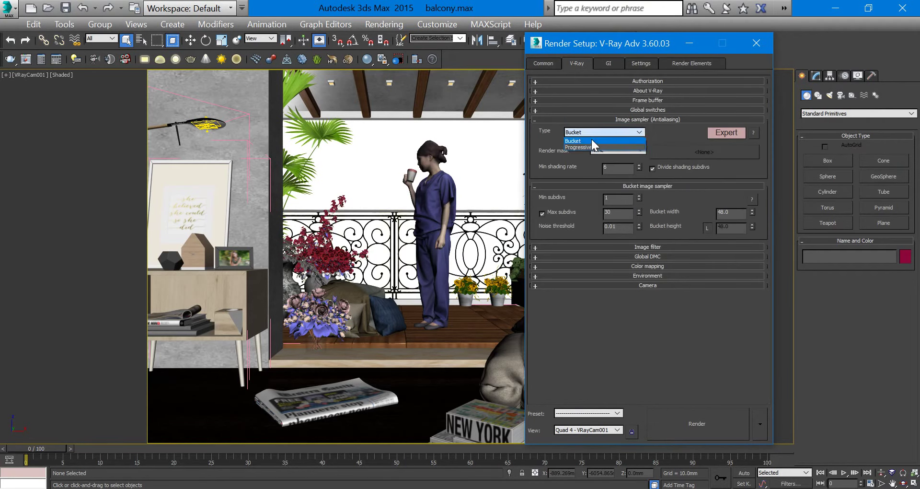
pyautogui.click(591, 139)
pyautogui.click(711, 133)
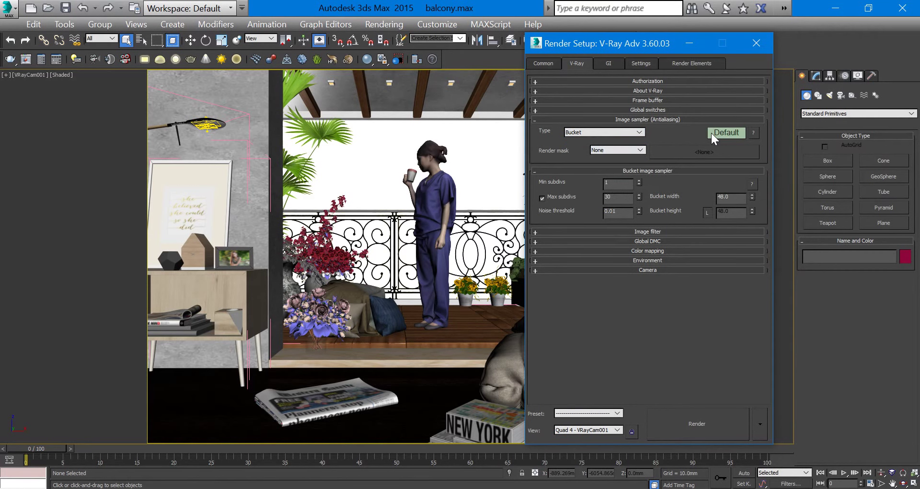
pyautogui.click(711, 134)
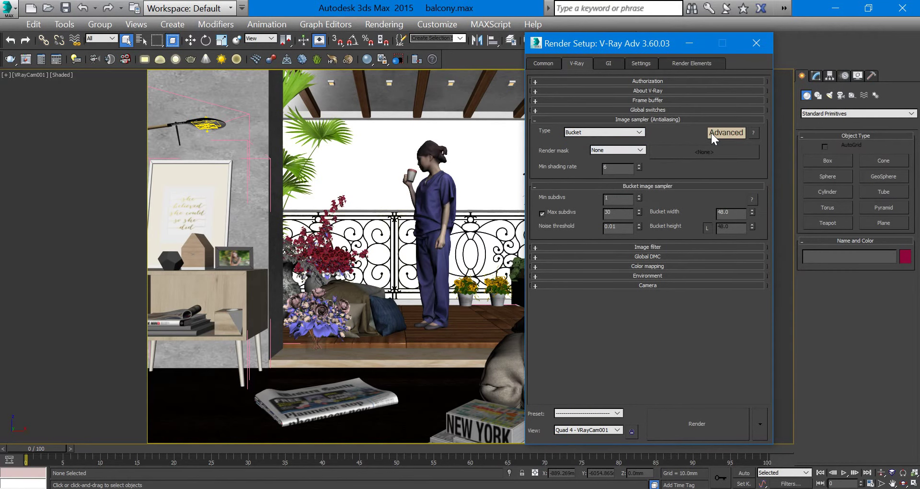
# Set bucket Max subdivs to 25 and keep the Catmull-Rom image filter.
pyautogui.doubleClick(623, 198)
pyautogui.doubleClick(605, 225)
pyautogui.click(657, 247)
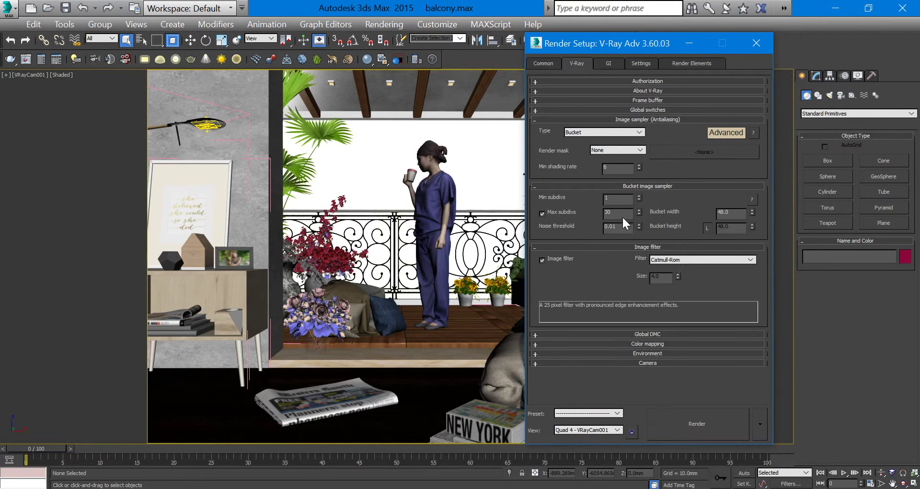
pyautogui.write('25')
pyautogui.press('Return')
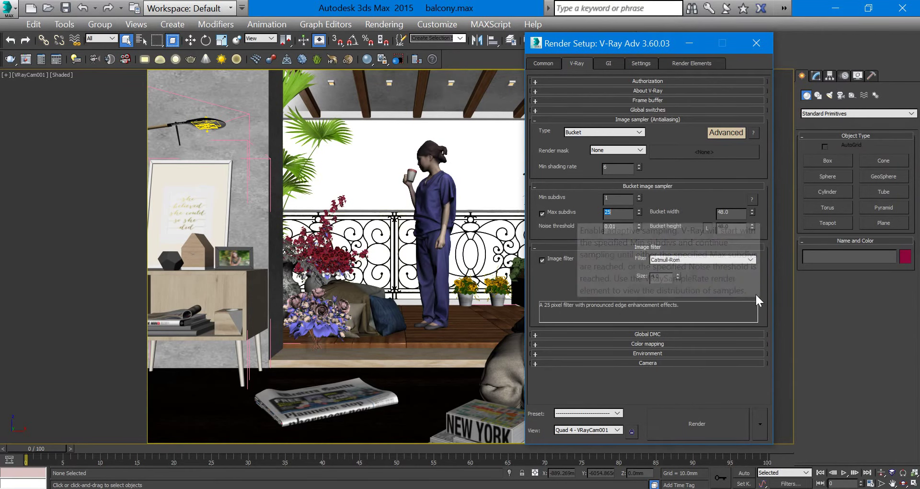
pyautogui.click(682, 259)
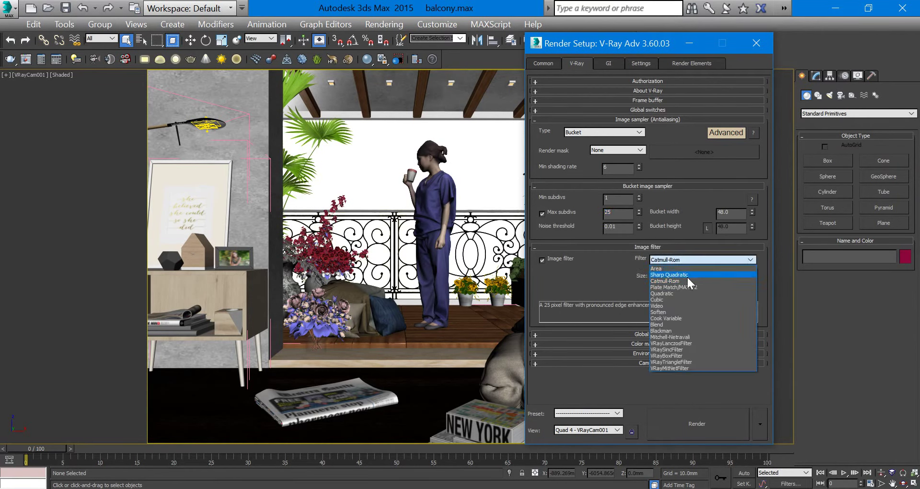
pyautogui.click(688, 281)
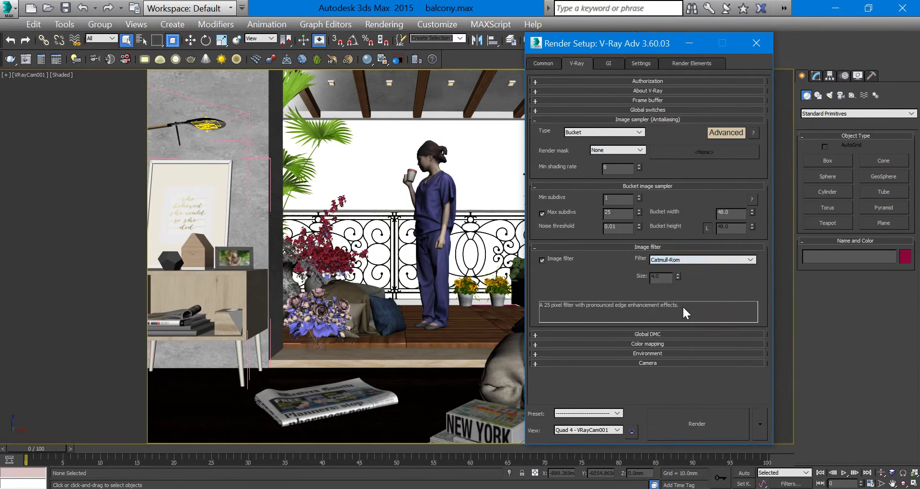
pyautogui.click(672, 248)
pyautogui.click(671, 255)
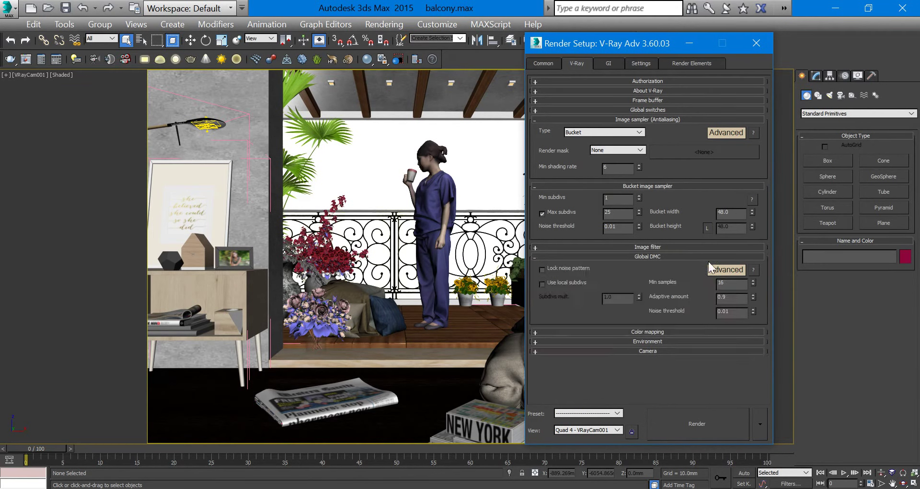
pyautogui.moveTo(731, 311)
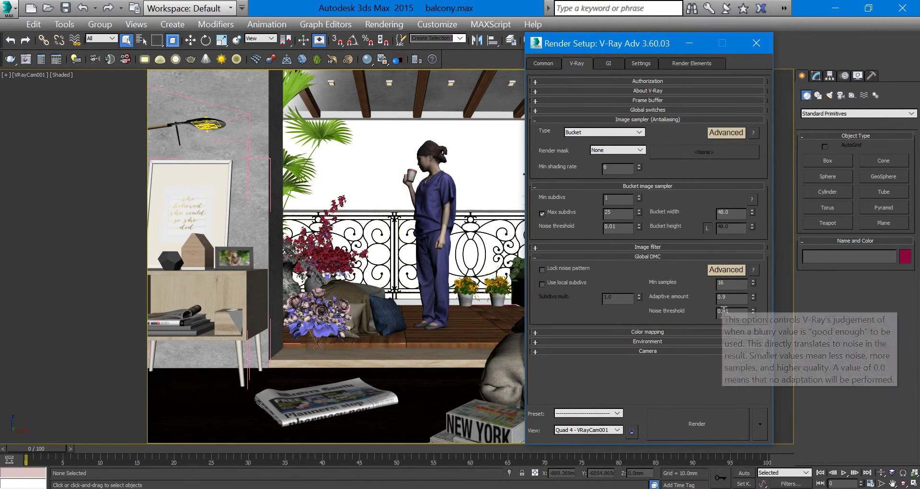
# Keep Linear multiply colour mapping with 'Color mapping and gamma' mode and gamma 2.2.
pyautogui.moveTo(723, 310); pyautogui.dragTo(729, 313)
pyautogui.write('0.005')
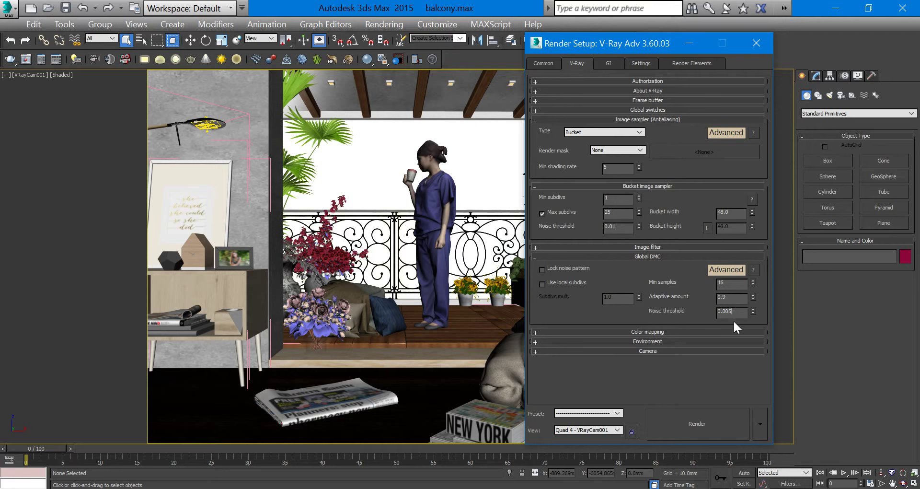
pyautogui.write('0.01')
pyautogui.moveTo(723, 312); pyautogui.dragTo(730, 311)
pyautogui.click(660, 331)
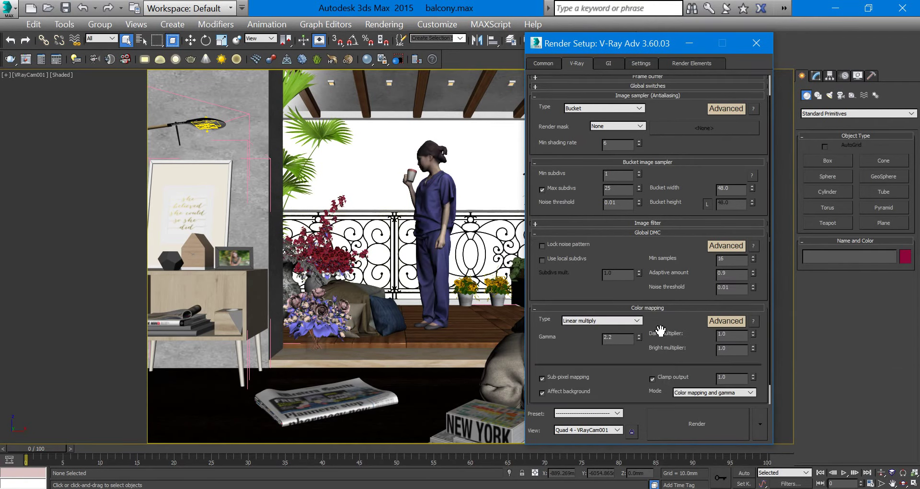
pyautogui.click(617, 321)
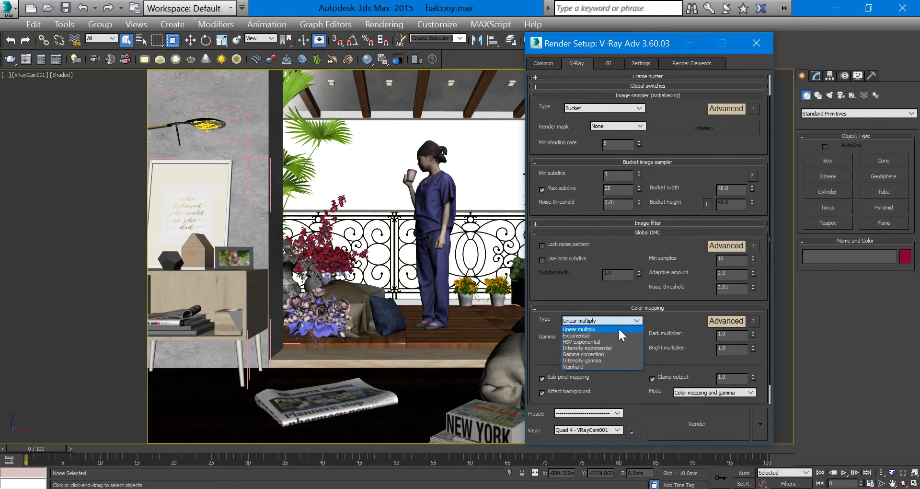
pyautogui.click(618, 329)
pyautogui.click(718, 321)
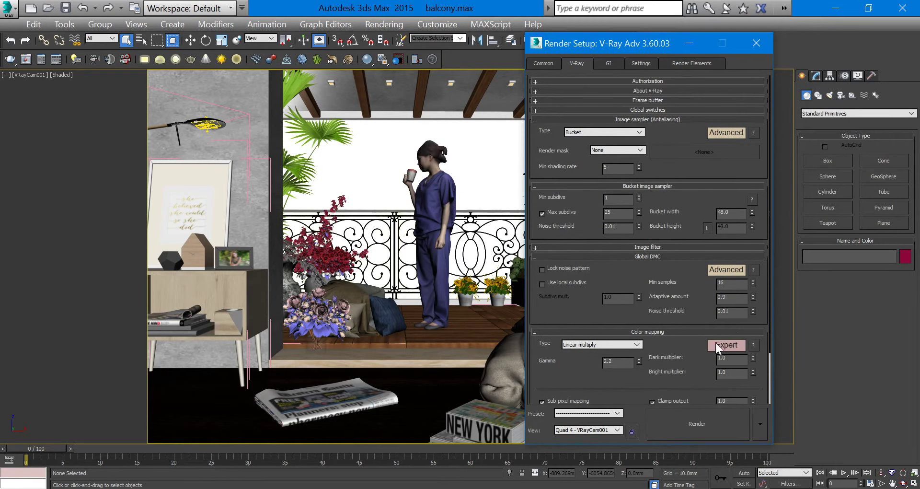
pyautogui.scroll(-3, 597, 315)
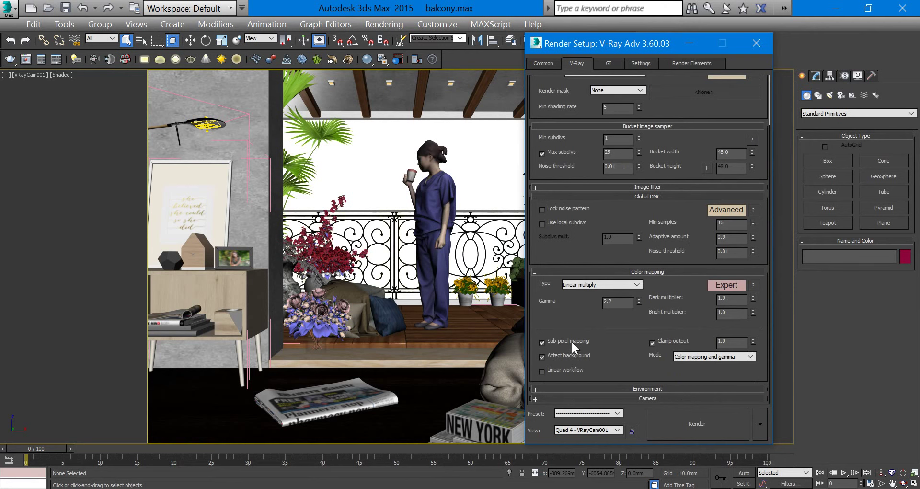
pyautogui.click(697, 354)
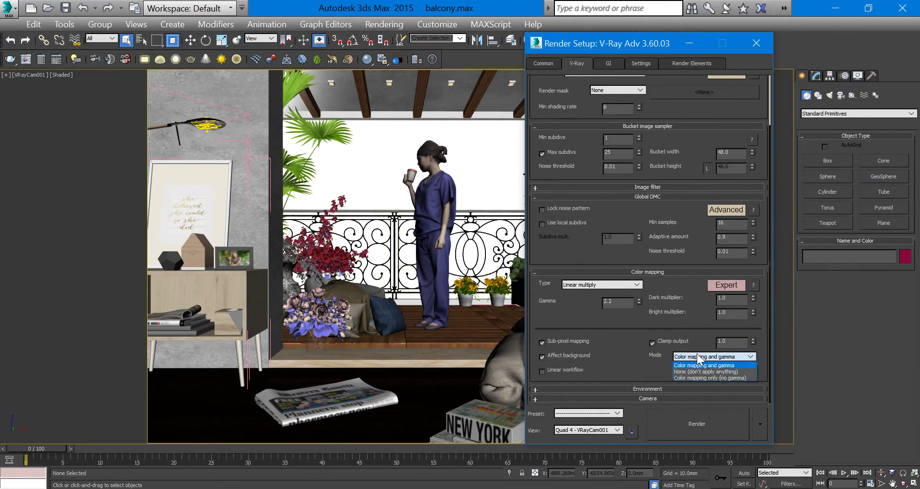
pyautogui.click(697, 364)
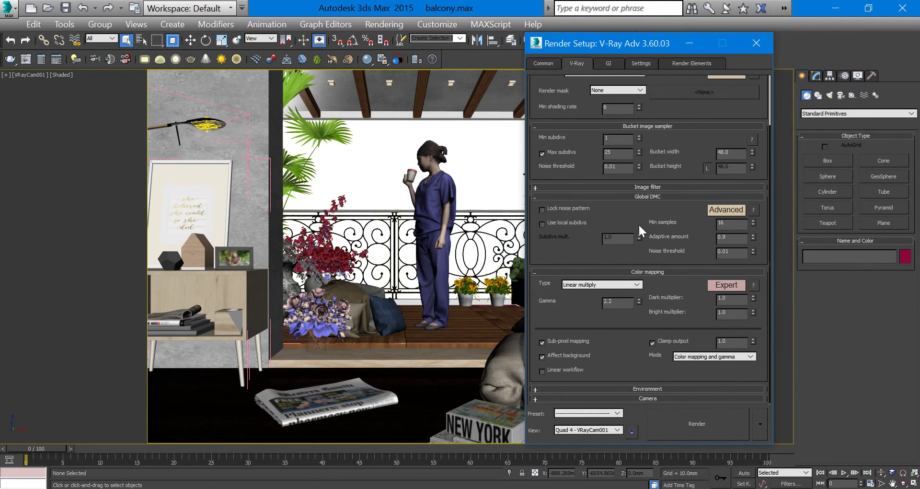
# Collapse the Color mapping, Bucket image sampler and Global DMC rollouts.
pyautogui.click(631, 271)
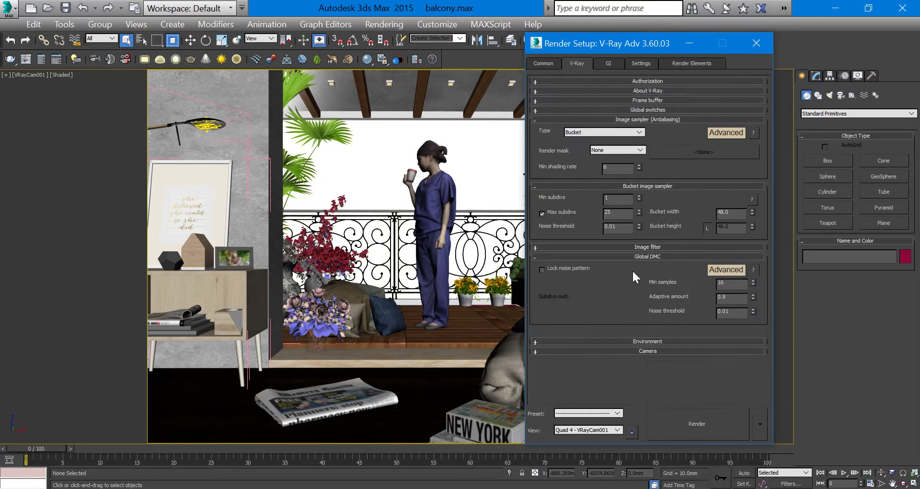
pyautogui.click(632, 185)
pyautogui.click(636, 206)
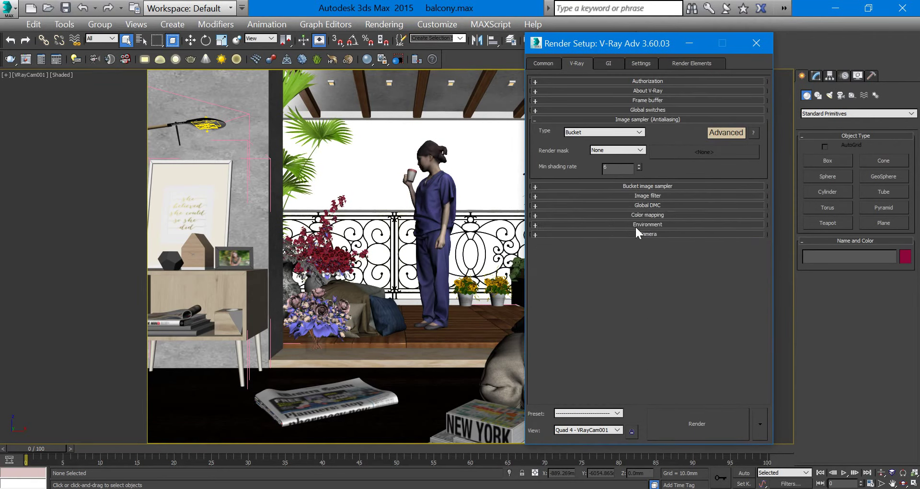
pyautogui.click(610, 62)
# Keep Irradiance map as primary GI engine and enable ambient occlusion with amount 0.8.
pyautogui.click(629, 107)
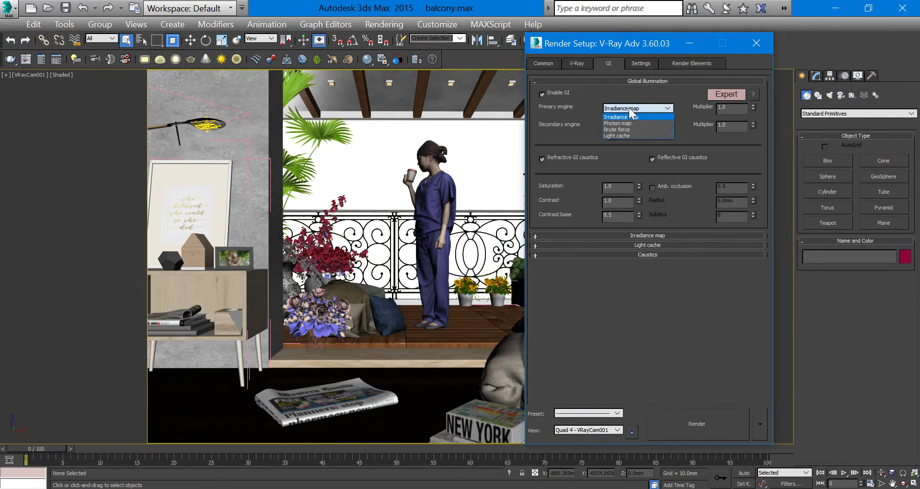
pyautogui.click(630, 117)
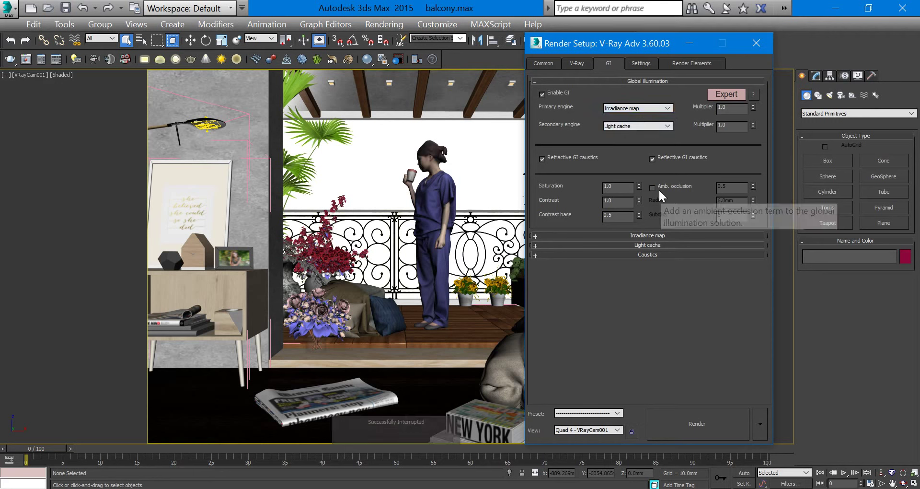
pyautogui.click(652, 187)
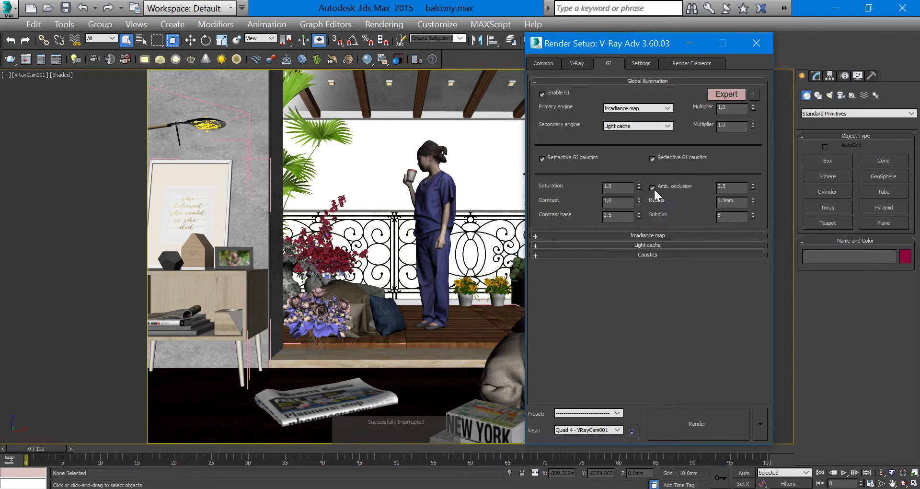
pyautogui.doubleClick(729, 190)
pyautogui.write('0.8')
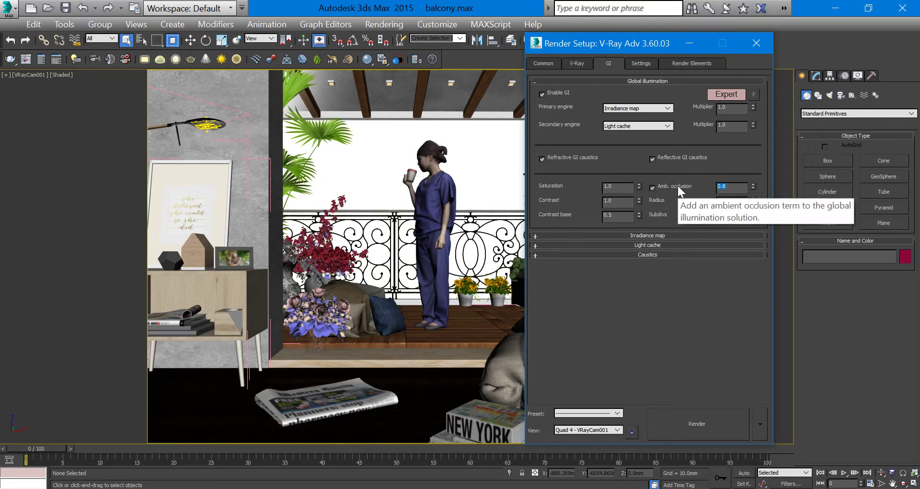
# Set Irradiance map to the Very low preset with Subdivs 30, and edit Light cache Subdivs.
pyautogui.click(666, 235)
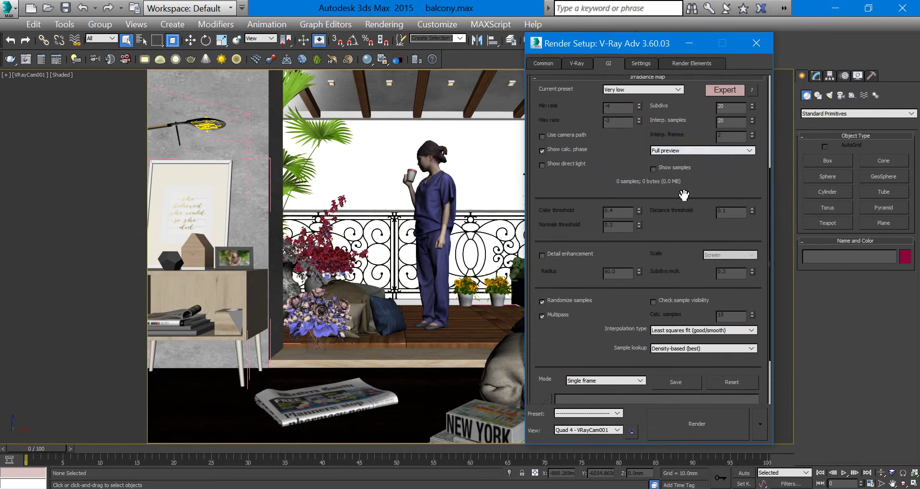
pyautogui.moveTo(681, 193); pyautogui.dragTo(682, 220)
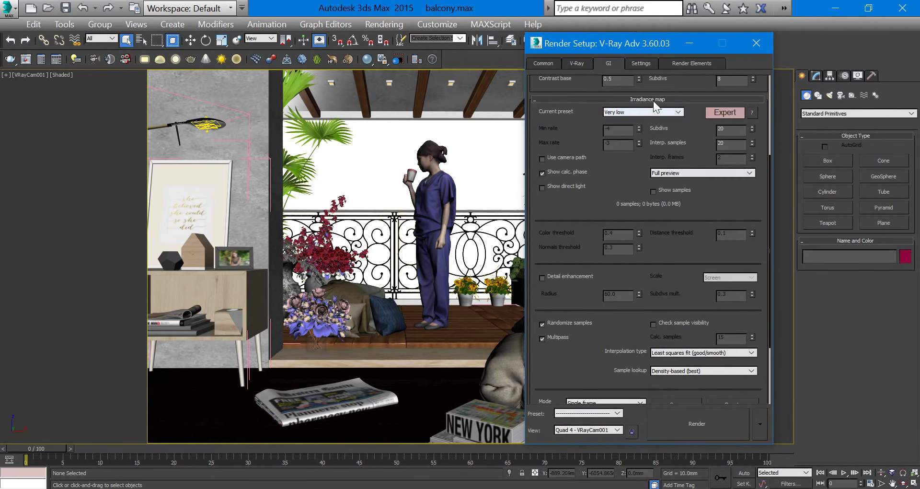
pyautogui.moveTo(589, 140); pyautogui.dragTo(598, 265)
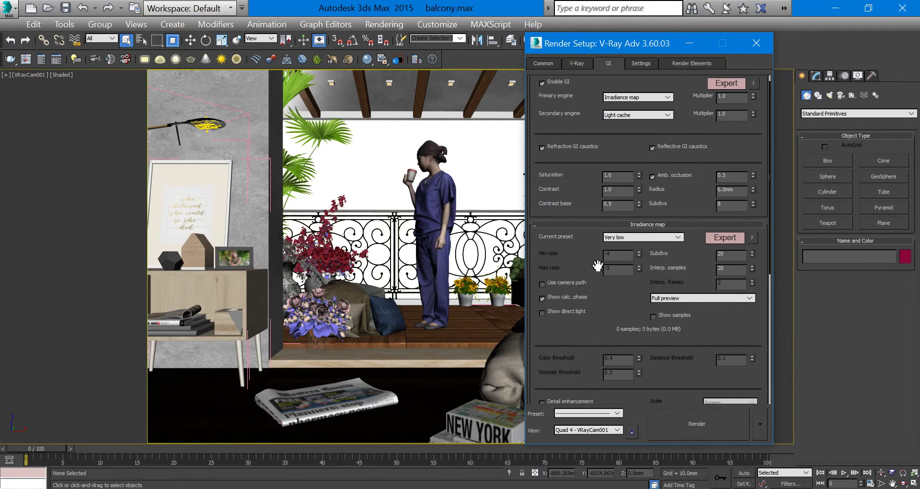
pyautogui.click(640, 238)
pyautogui.click(639, 250)
pyautogui.moveTo(579, 249); pyautogui.dragTo(594, 204)
pyautogui.doubleClick(723, 209)
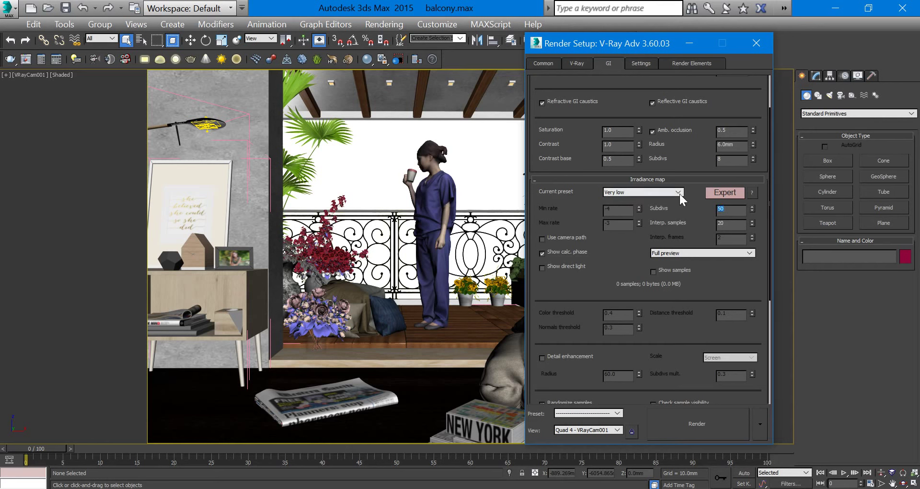
pyautogui.moveTo(678, 211); pyautogui.dragTo(688, 35)
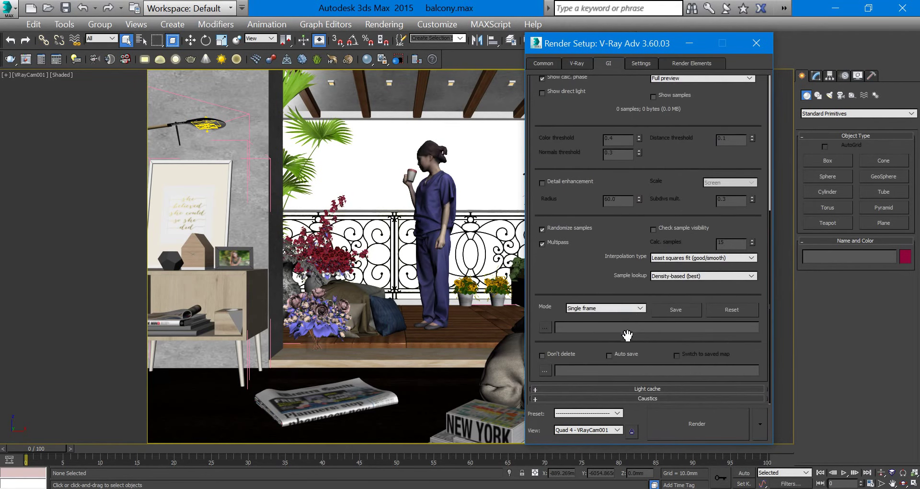
pyautogui.click(636, 389)
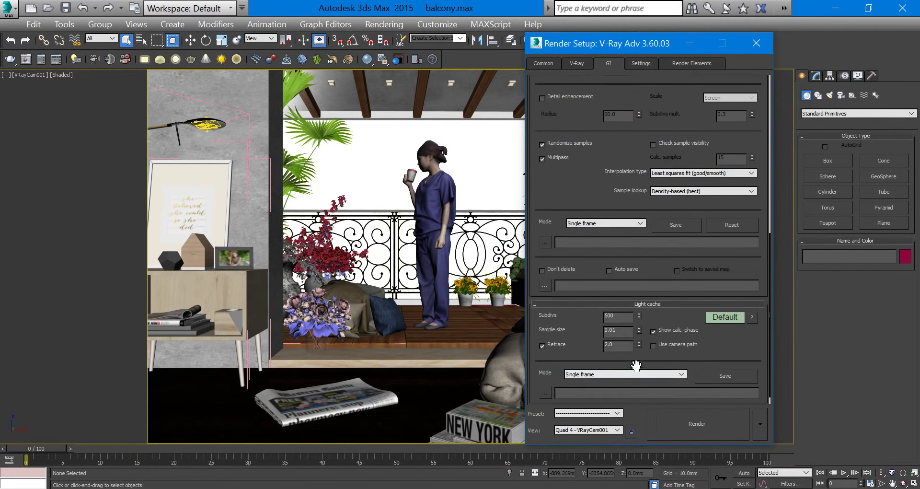
pyautogui.write('10')
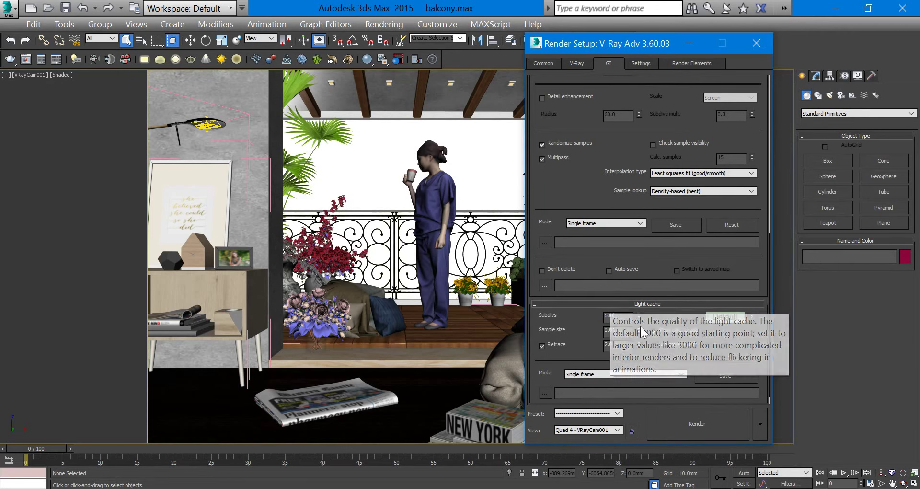
pyautogui.write('500')
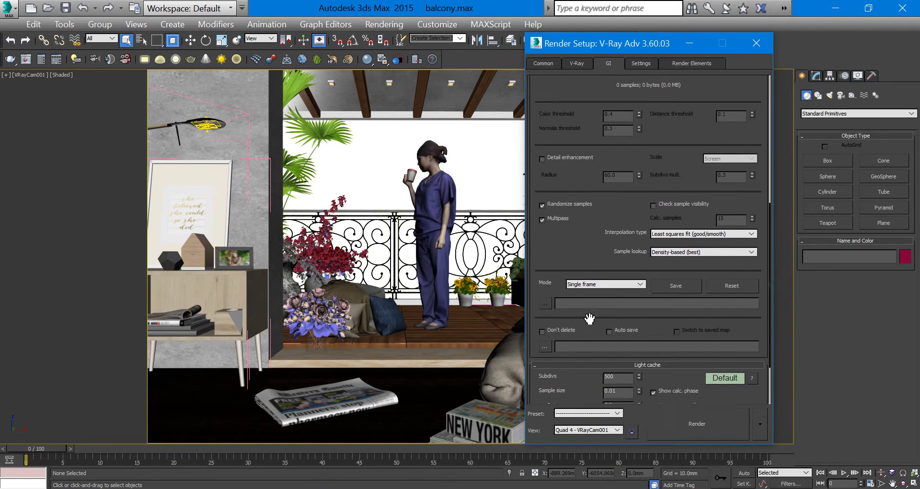
# In system settings, keep the Left->Right bucket sequence and leave the log window on Never.
pyautogui.scroll(5, 595, 335)
pyautogui.click(645, 60)
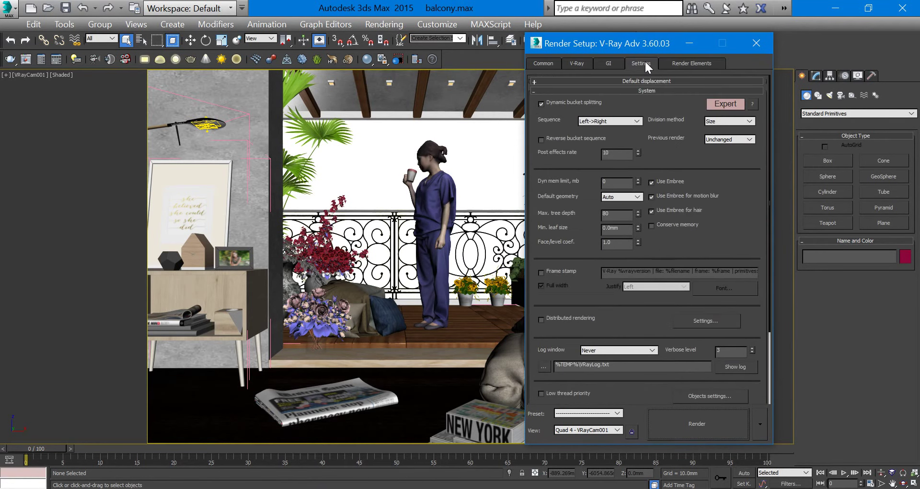
pyautogui.click(623, 121)
pyautogui.click(618, 136)
pyautogui.click(608, 351)
pyautogui.click(608, 366)
pyautogui.click(608, 352)
pyautogui.click(604, 359)
pyautogui.moveTo(616, 300); pyautogui.dragTo(620, 346)
pyautogui.click(636, 91)
# Review the VRayDenoiser and VRayWireColor render elements, then close Render Setup.
pyautogui.click(674, 62)
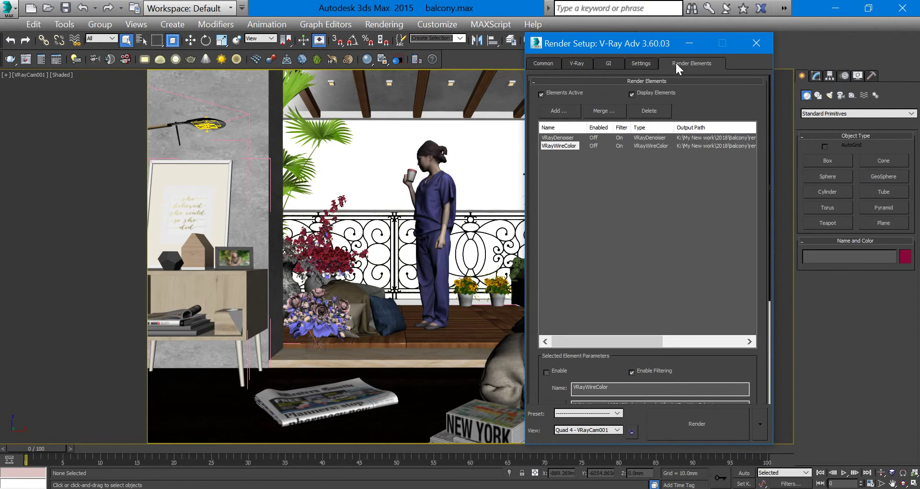
pyautogui.click(575, 154)
pyautogui.click(569, 137)
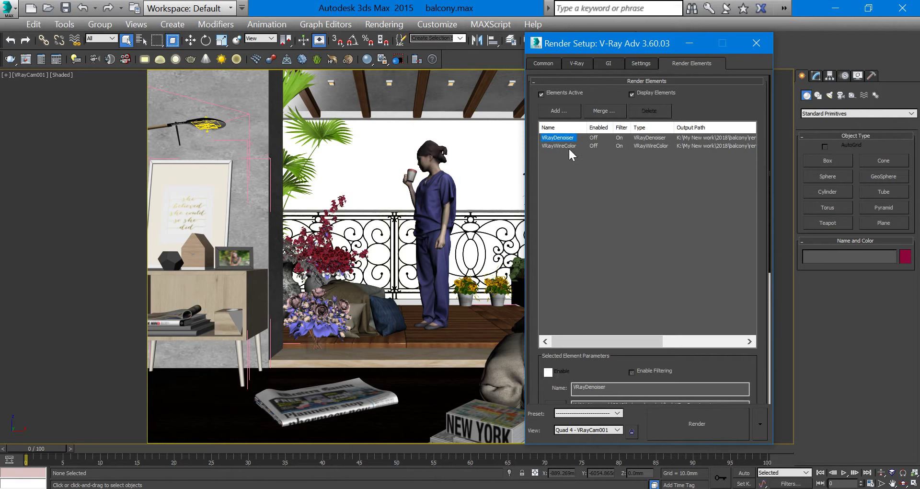
pyautogui.click(569, 146)
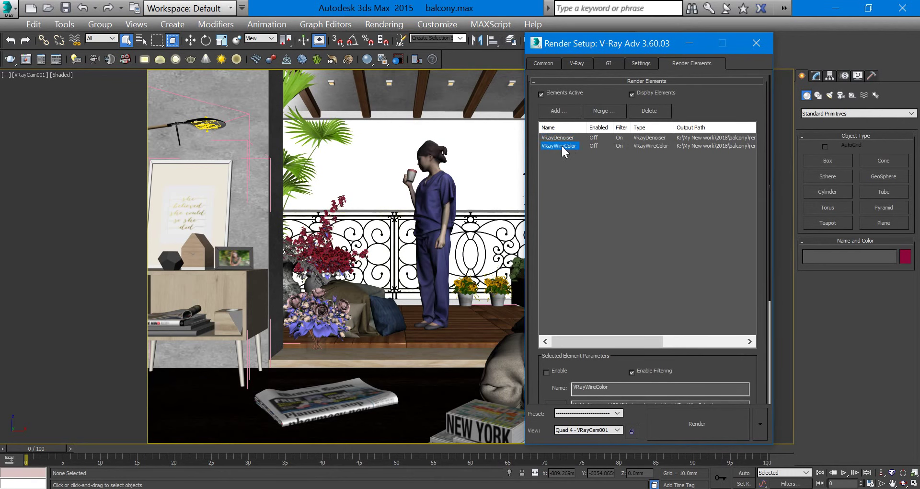
pyautogui.click(563, 138)
pyautogui.click(545, 63)
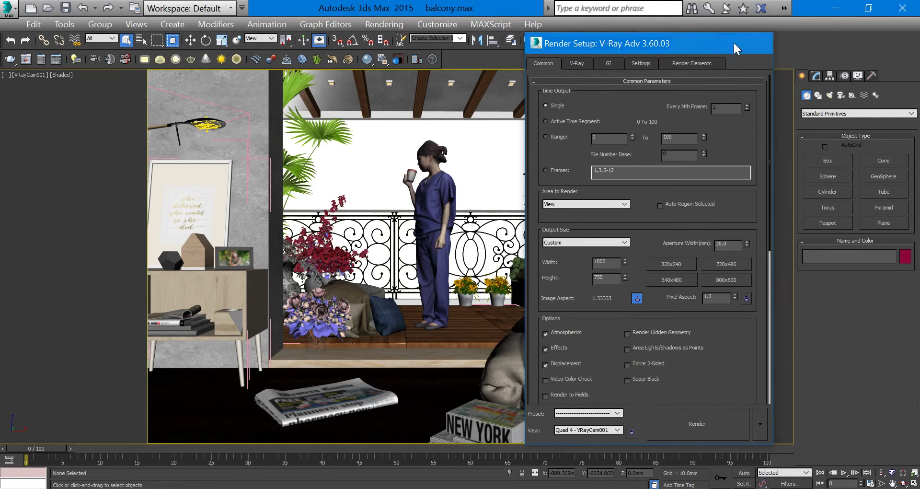
pyautogui.click(689, 44)
# Switch to Perspective view and hide the balcony's roof slab.
pyautogui.click(478, 144)
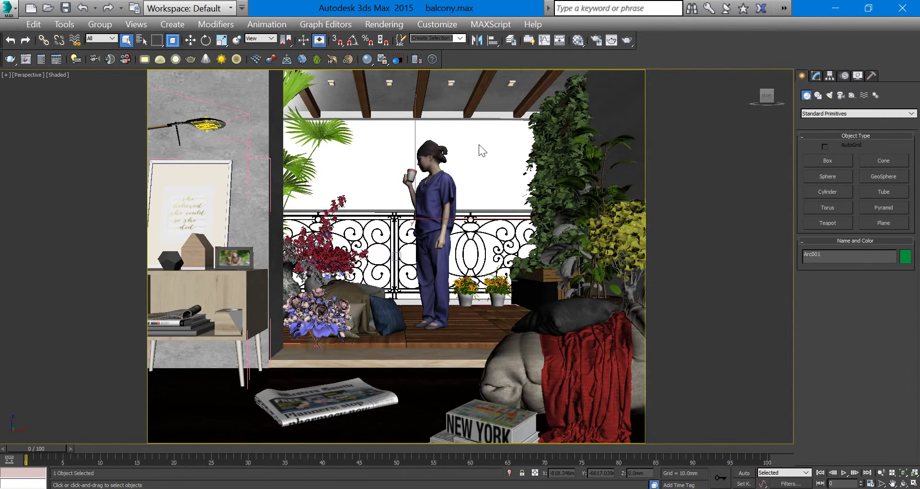
pyautogui.press('p')
pyautogui.keyDown('alt'); pyautogui.moveTo(432, 244); pyautogui.dragTo(449, 308, button='middle'); pyautogui.keyUp('alt')
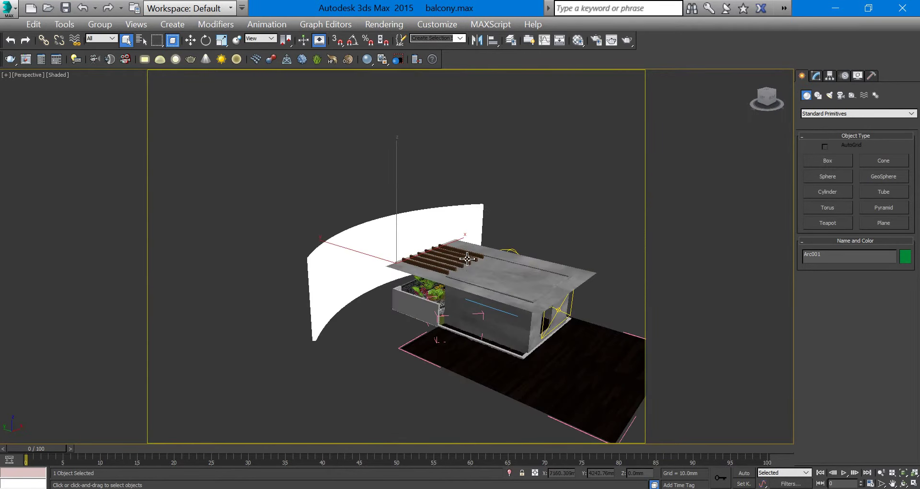
pyautogui.scroll(3, 449, 309)
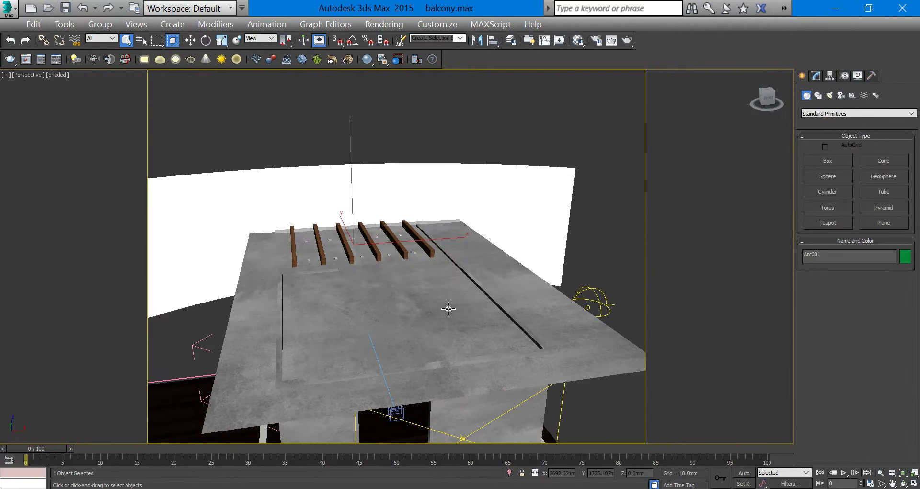
pyautogui.click(536, 290)
pyautogui.rightClick(535, 289)
pyautogui.click(549, 260)
# Orbit to see the planter and pergola from above, then bring up the Material Editor.
pyautogui.moveTo(548, 261)
pyautogui.keyDown('alt'); pyautogui.mouseDown(button='middle')
pyautogui.moveTo(415, 300)
pyautogui.moveTo(302, 303)
pyautogui.moveTo(543, 246)
pyautogui.moveTo(517, 240)
pyautogui.moveTo(551, 242)
pyautogui.mouseUp(button='middle'); pyautogui.keyUp('alt')
pyautogui.scroll(5, 543, 247)
pyautogui.scroll(5, 555, 242)
pyautogui.scroll(-5, 555, 242)
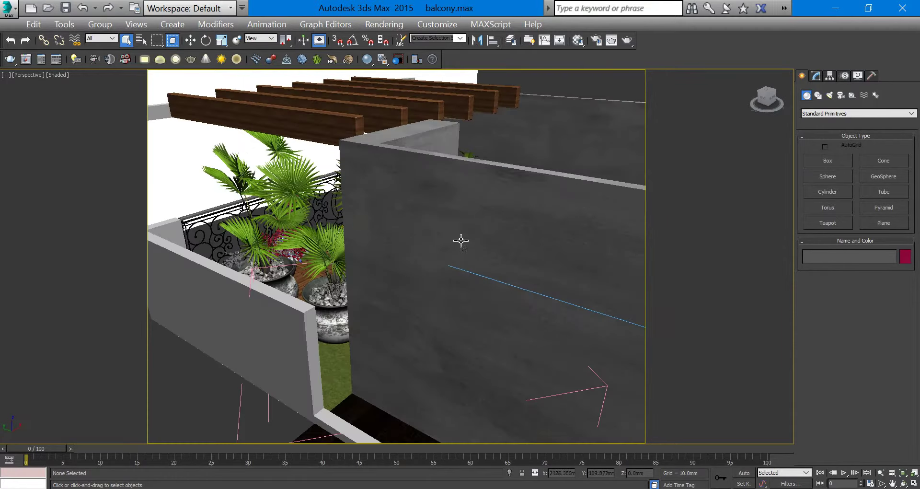
pyautogui.moveTo(460, 238)
pyautogui.keyDown('alt'); pyautogui.mouseDown(button='middle')
pyautogui.moveTo(583, 280)
pyautogui.moveTo(553, 273)
pyautogui.mouseUp(button='middle'); pyautogui.keyUp('alt')
pyautogui.press('m')
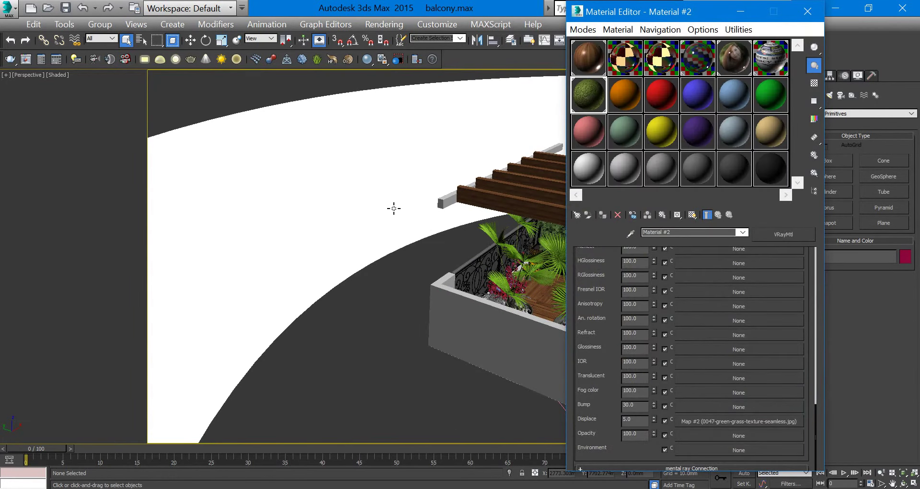
# Sample the white backdrop's light material into a free slot and inspect its panorama bitmap.
pyautogui.click(626, 103)
pyautogui.click(631, 233)
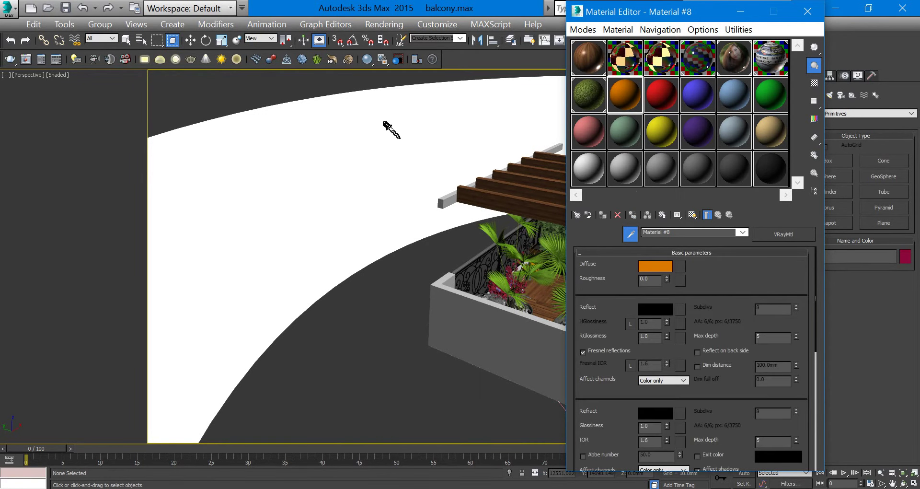
pyautogui.click(410, 139)
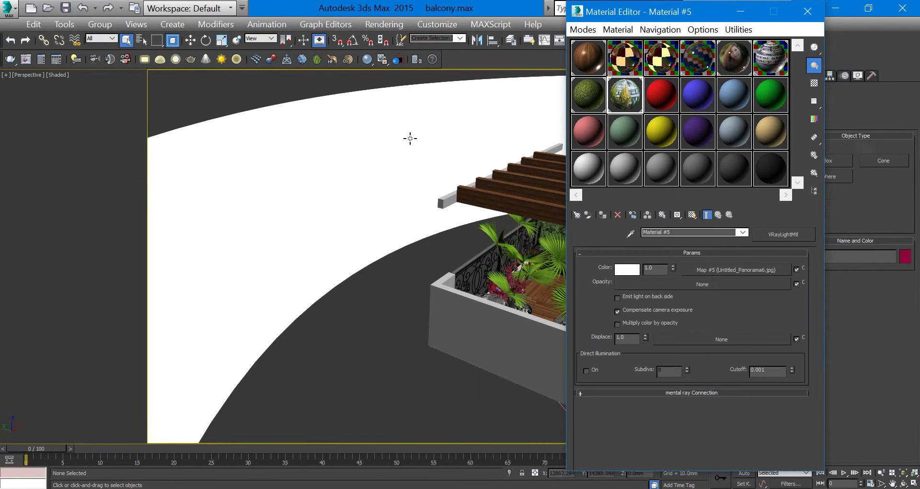
pyautogui.click(747, 269)
pyautogui.click(770, 325)
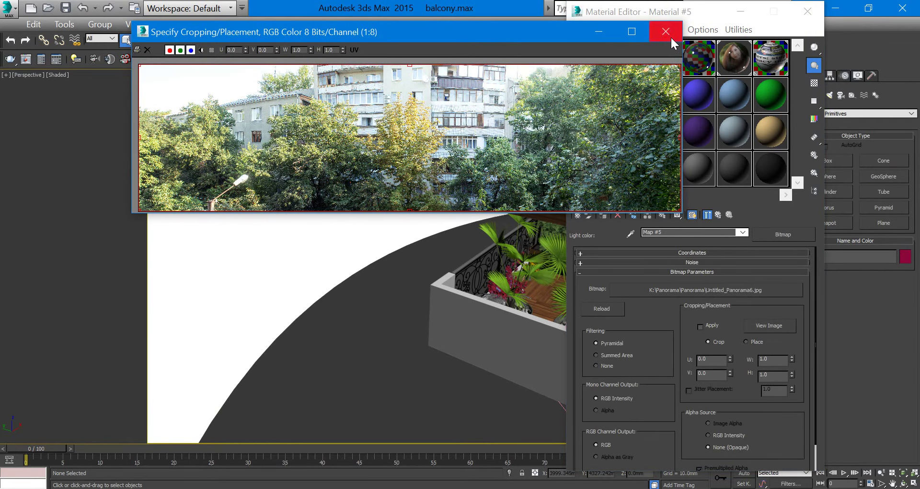
pyautogui.click(671, 38)
pyautogui.click(627, 96)
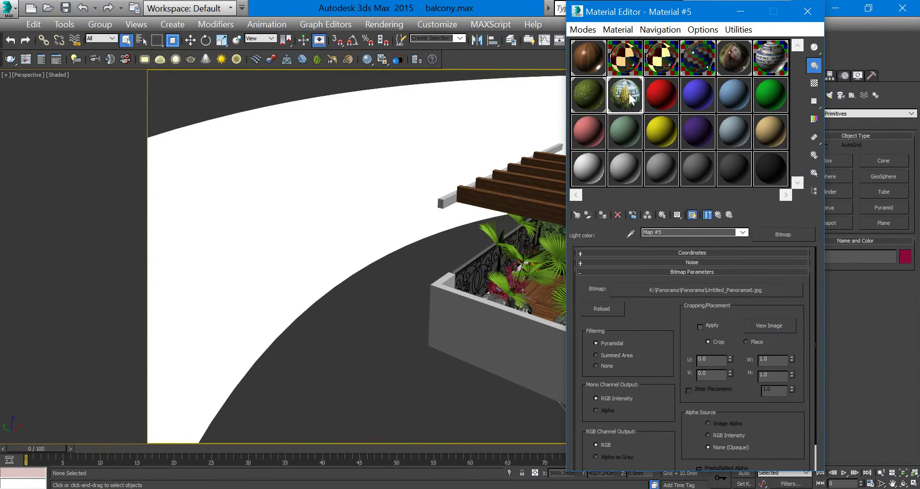
pyautogui.click(641, 272)
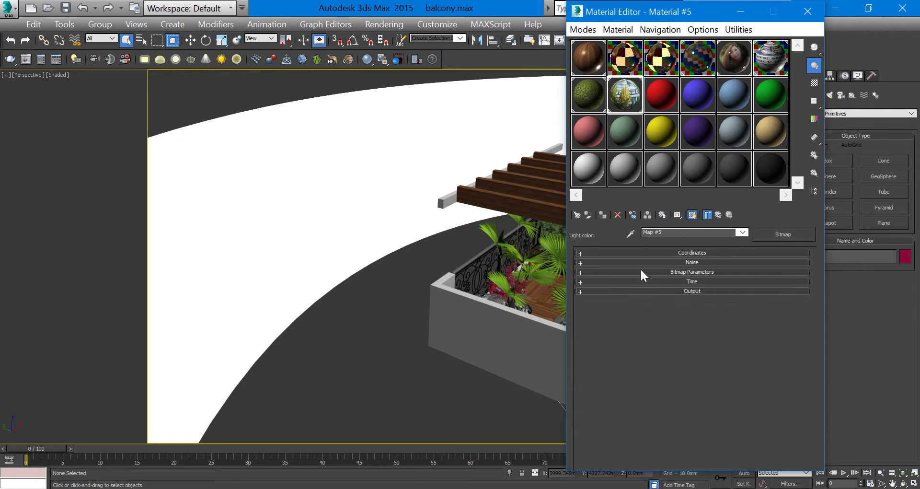
pyautogui.click(709, 215)
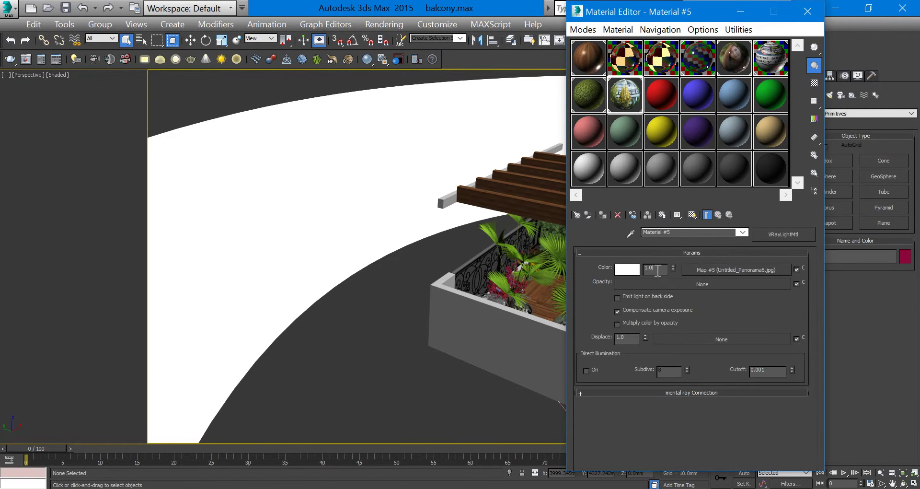
# Preview Material #5 magnified on a Box sample, then close the Material Editor.
pyautogui.doubleClick(633, 99)
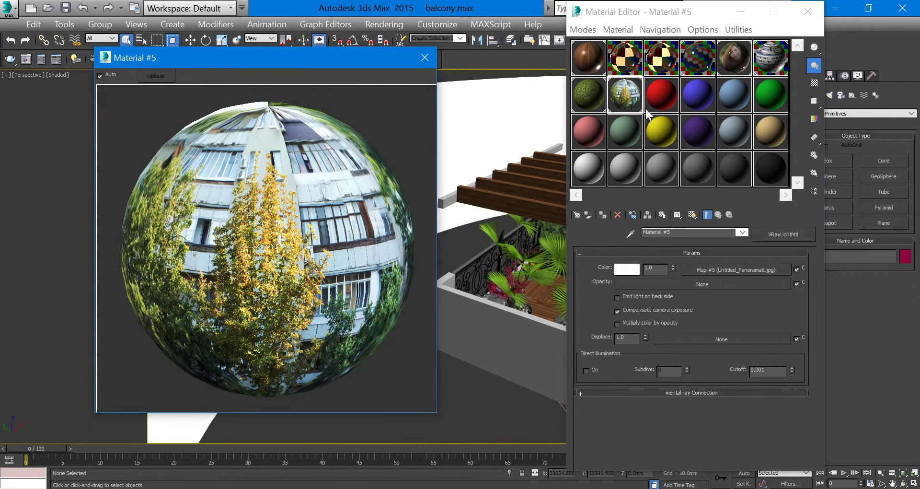
pyautogui.click(814, 47)
pyautogui.moveTo(813, 48); pyautogui.dragTo(861, 46)
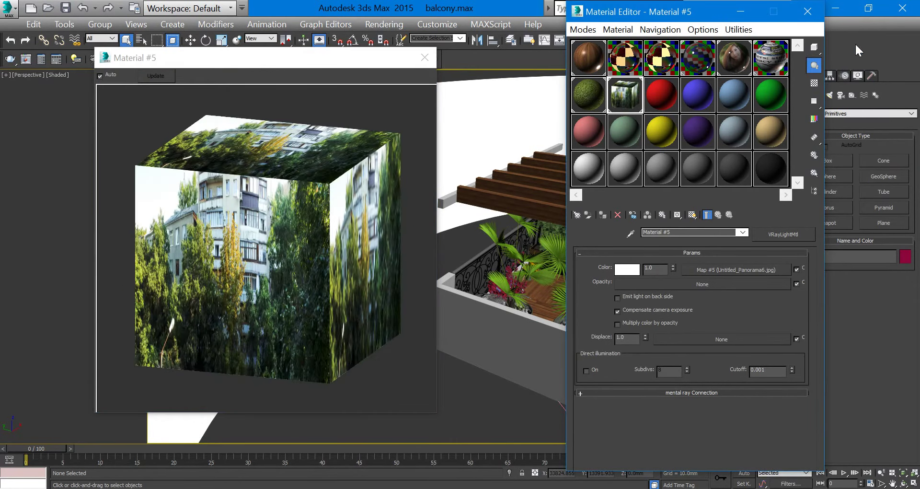
pyautogui.click(432, 55)
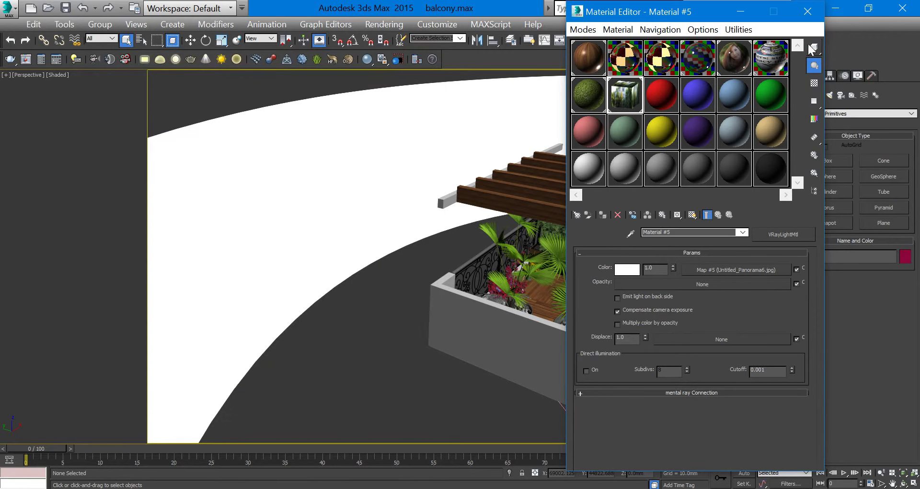
pyautogui.click(807, 12)
# Select the window plane light VRayLight002 and widen its Modify panel into two columns.
pyautogui.moveTo(444, 176)
pyautogui.mouseDown(button='middle')
pyautogui.moveTo(421, 158)
pyautogui.moveTo(445, 235)
pyautogui.moveTo(498, 303)
pyautogui.mouseUp(button='middle')
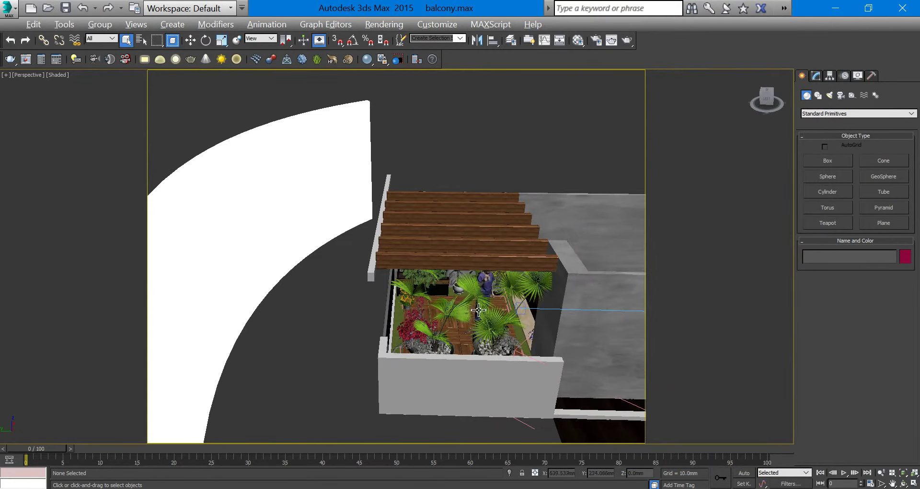
pyautogui.scroll(5, 497, 304)
pyautogui.moveTo(497, 303)
pyautogui.keyDown('alt'); pyautogui.mouseDown(button='middle')
pyautogui.moveTo(565, 298)
pyautogui.moveTo(429, 300)
pyautogui.mouseUp(button='middle'); pyautogui.keyUp('alt')
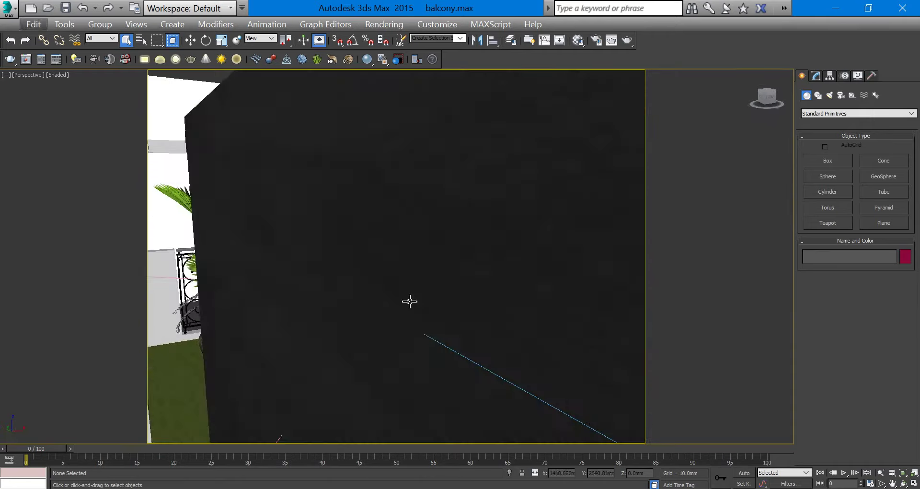
pyautogui.scroll(-5, 429, 299)
pyautogui.scroll(-3, 527, 323)
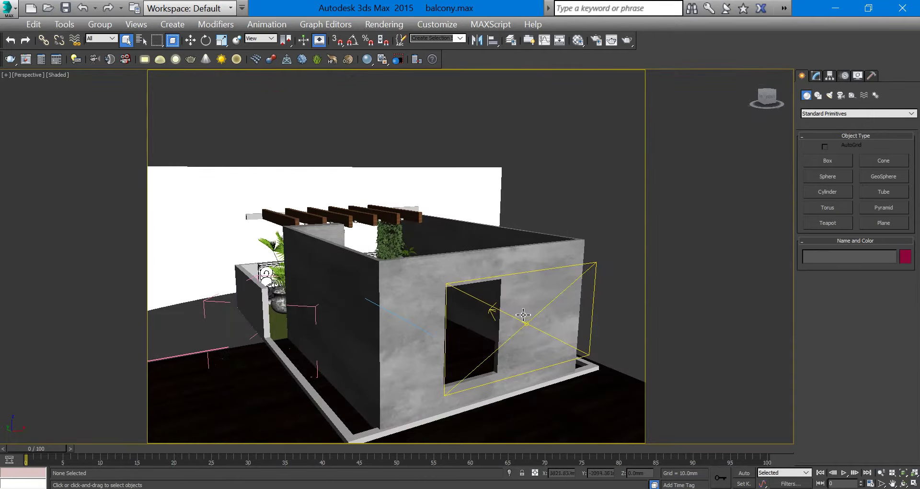
pyautogui.click(527, 322)
pyautogui.click(813, 76)
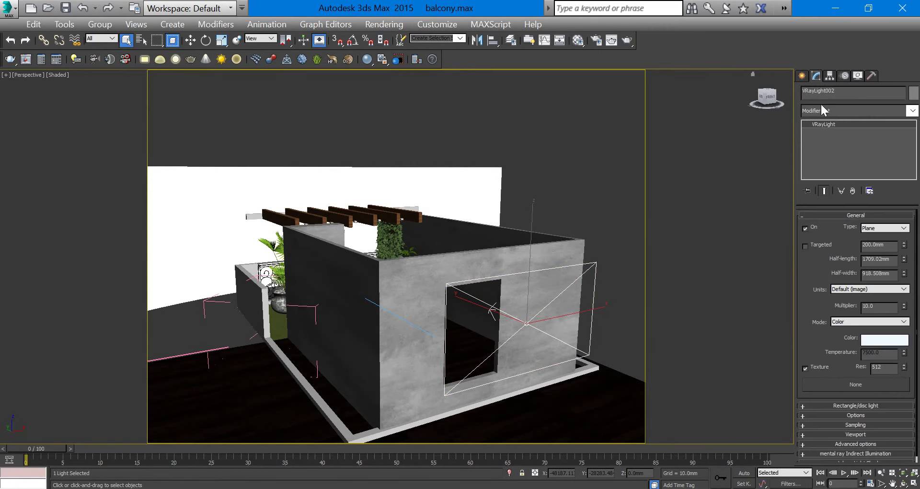
pyautogui.moveTo(824, 297); pyautogui.dragTo(822, 264)
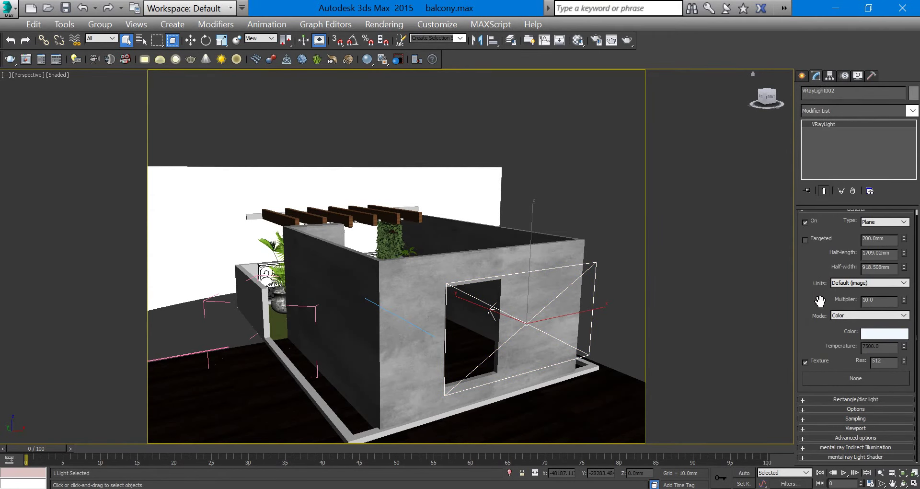
pyautogui.moveTo(795, 301); pyautogui.dragTo(773, 302)
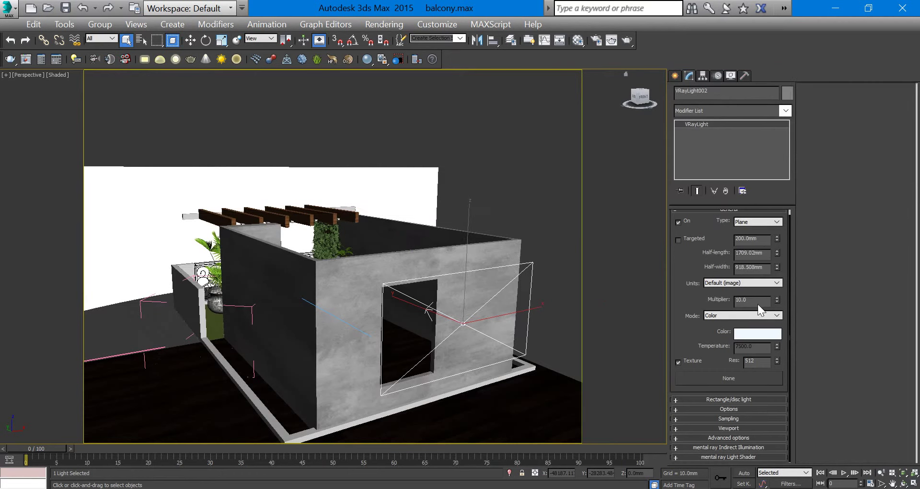
pyautogui.press('Return')
# Set the light's colour to pale blue-white RGB 240, 249, 255.
pyautogui.click(746, 332)
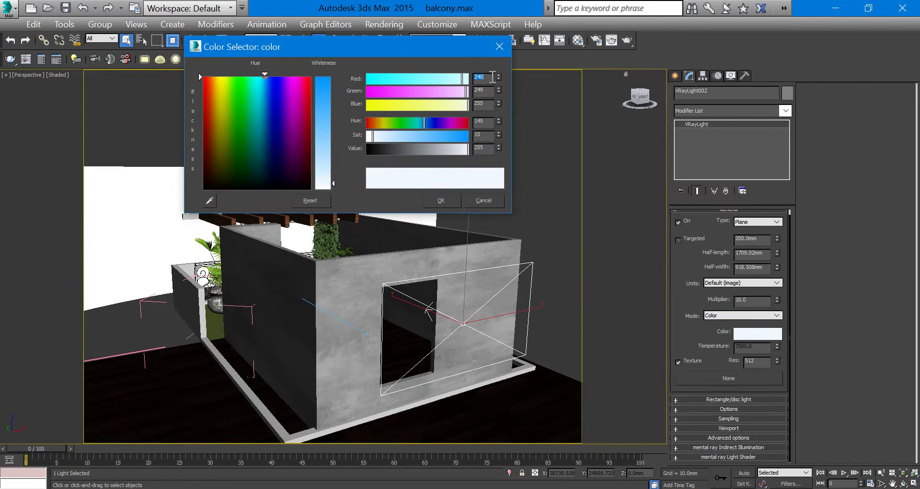
pyautogui.click(482, 94)
pyautogui.doubleClick(484, 103)
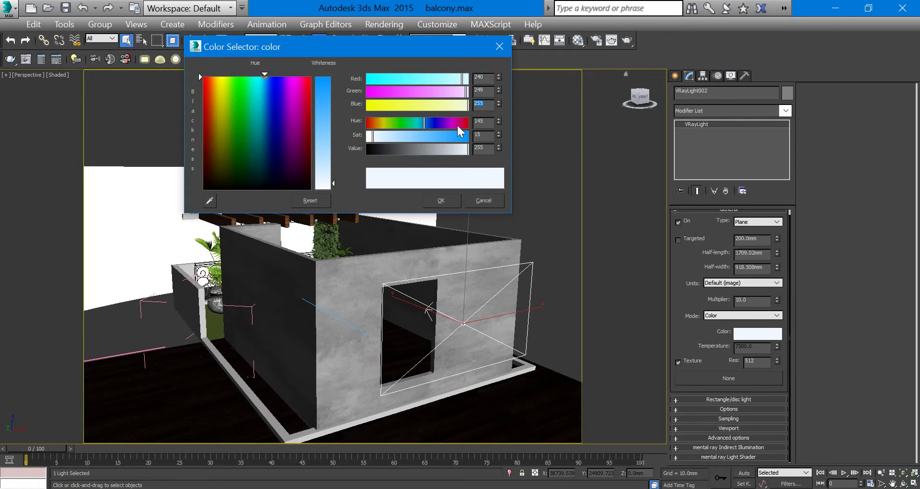
pyautogui.doubleClick(490, 78)
pyautogui.doubleClick(491, 104)
pyautogui.click(452, 202)
# Expand the light's Options rollout and check its 10.0 multiplier.
pyautogui.click(714, 410)
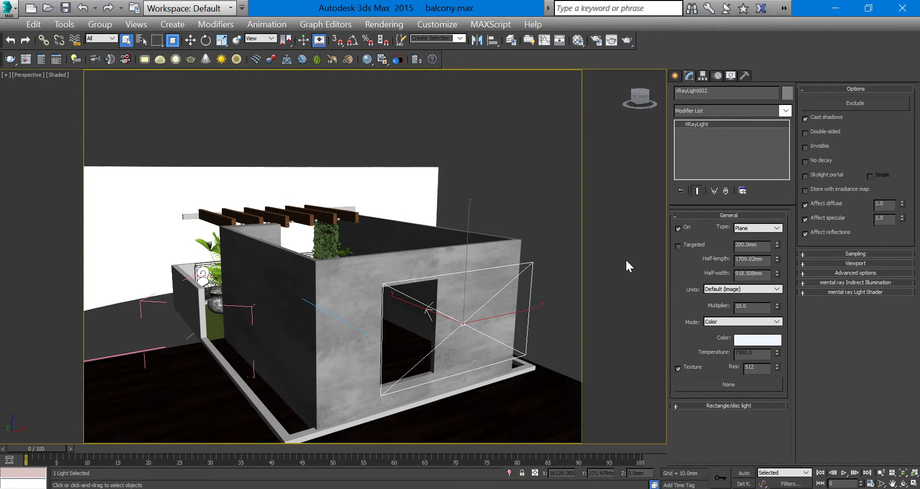
pyautogui.doubleClick(757, 307)
pyautogui.keyDown('alt'); pyautogui.moveTo(516, 231); pyautogui.dragTo(468, 298, button='middle'); pyautogui.keyUp('alt')
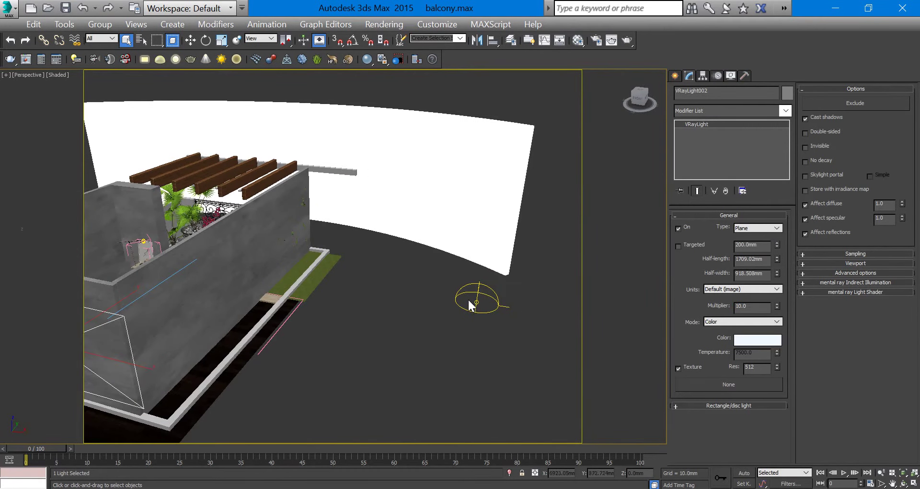
# Select the VRayLight001 dome light and check its 30.0 multiplier.
pyautogui.click(469, 301)
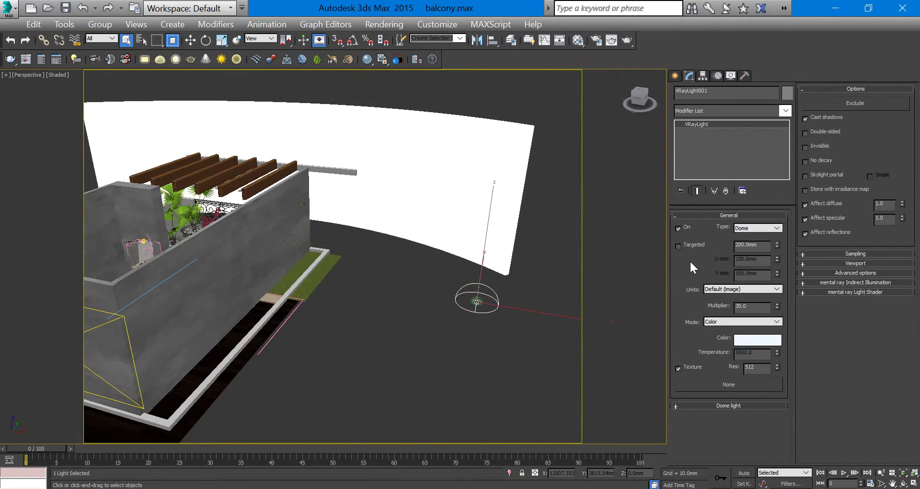
pyautogui.doubleClick(752, 307)
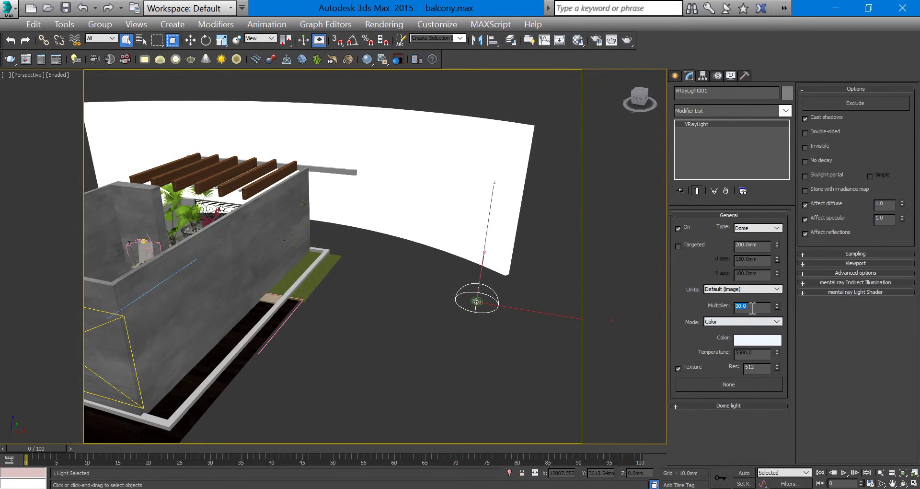
pyautogui.moveTo(407, 314)
pyautogui.keyDown('alt'); pyautogui.mouseDown(button='middle')
pyautogui.moveTo(470, 357)
pyautogui.moveTo(425, 294)
pyautogui.moveTo(421, 304)
pyautogui.moveTo(431, 219)
pyautogui.mouseUp(button='middle'); pyautogui.keyUp('alt')
# Select the VRayCam001 physical camera and untick Vignetting.
pyautogui.click(410, 379)
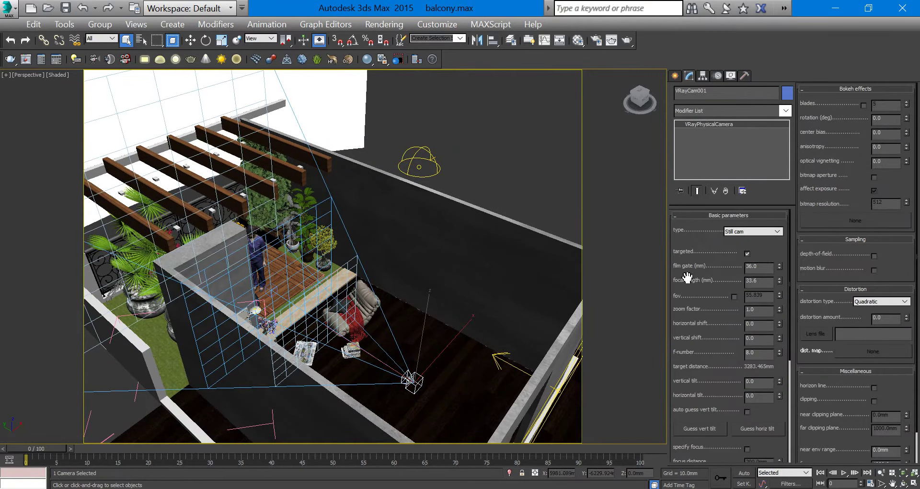
pyautogui.moveTo(705, 280); pyautogui.dragTo(709, 197)
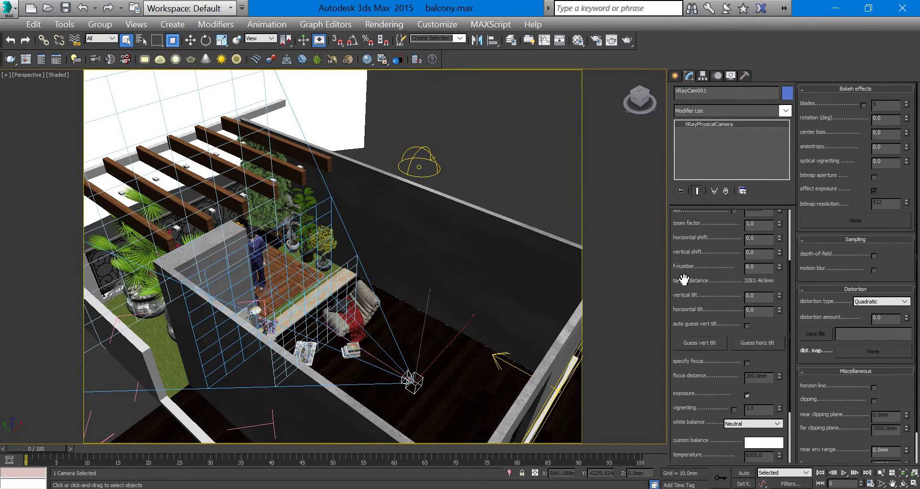
pyautogui.moveTo(705, 280); pyautogui.dragTo(694, 197)
pyautogui.moveTo(686, 306); pyautogui.dragTo(702, 388)
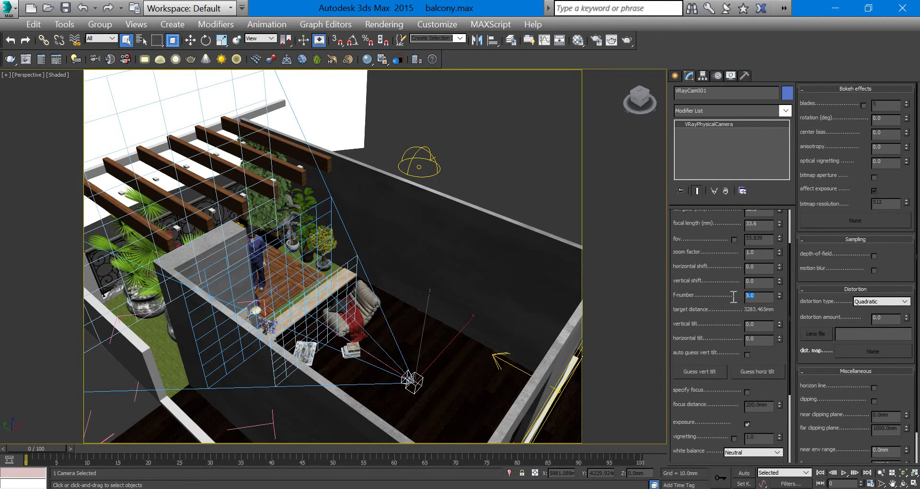
pyautogui.moveTo(698, 321); pyautogui.dragTo(699, 229)
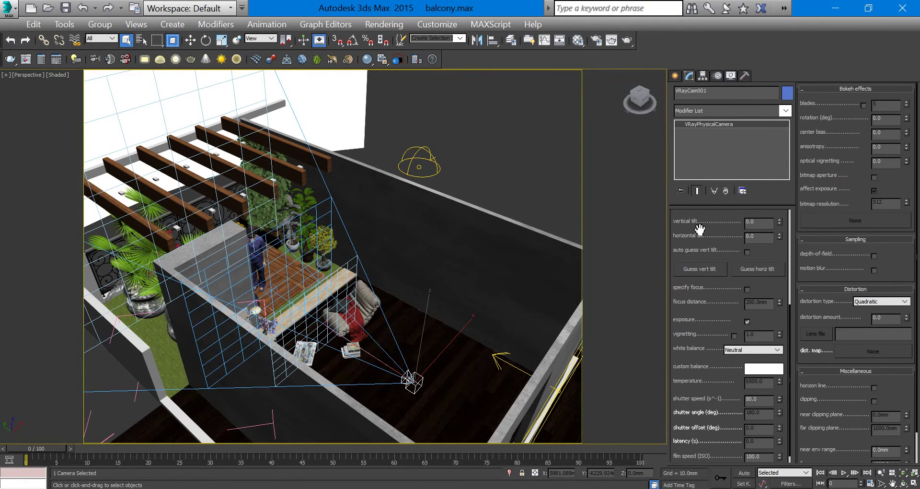
pyautogui.moveTo(692, 304); pyautogui.dragTo(698, 283)
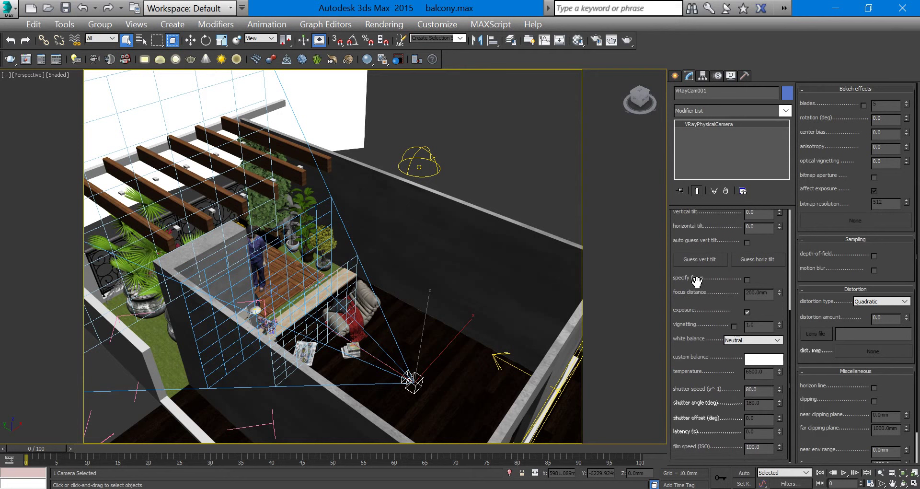
pyautogui.click(734, 326)
# Try a shutter speed of 200, then set it back to 80.
pyautogui.moveTo(763, 388); pyautogui.dragTo(719, 388)
pyautogui.write('200')
pyautogui.press('Return')
pyautogui.write('8')
pyautogui.press('Return')
pyautogui.moveTo(700, 355)
pyautogui.mouseDown()
pyautogui.moveTo(700, 408)
pyautogui.moveTo(702, 337)
pyautogui.moveTo(713, 314)
pyautogui.mouseUp()
pyautogui.click(757, 389)
pyautogui.moveTo(707, 345)
pyautogui.mouseDown()
pyautogui.moveTo(730, 381)
pyautogui.moveTo(697, 431)
pyautogui.mouseUp()
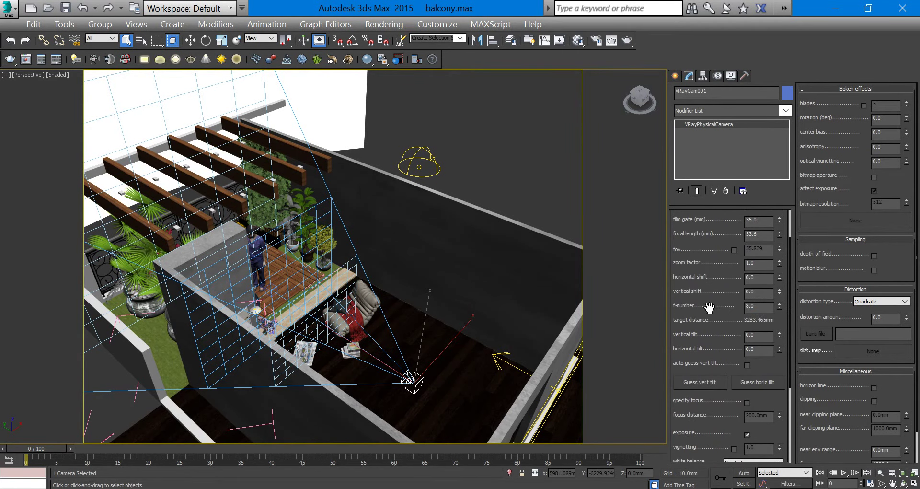
# Unhide all objects to restore the roof slab and view through VRayCam001.
pyautogui.keyDown('alt'); pyautogui.moveTo(362, 260); pyautogui.dragTo(371, 238, button='middle'); pyautogui.keyUp('alt')
pyautogui.scroll(-3, 372, 238)
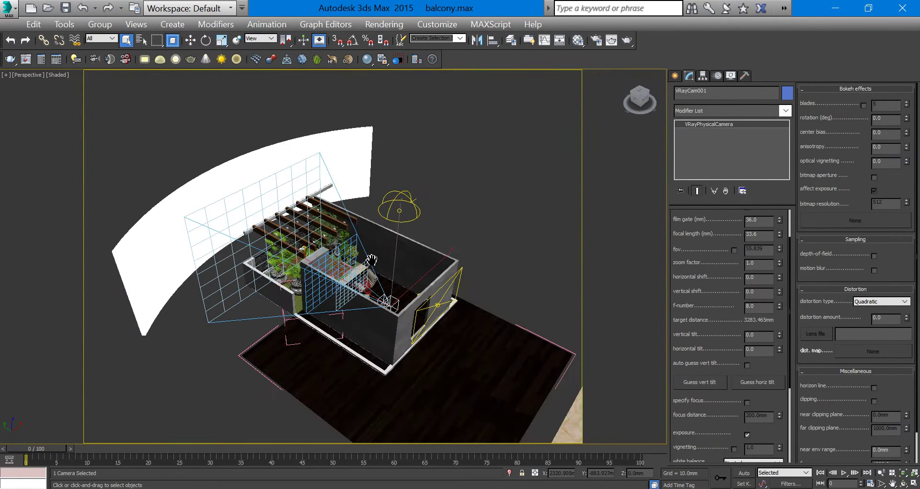
pyautogui.rightClick(442, 222)
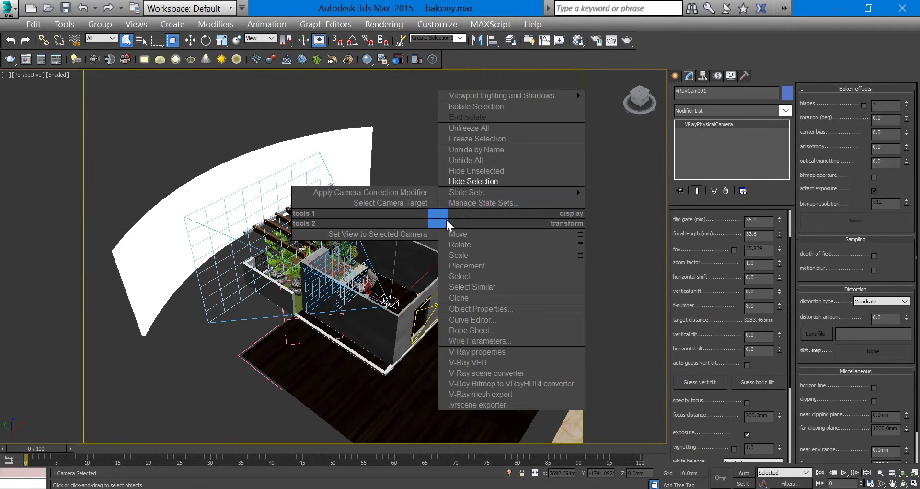
pyautogui.click(481, 160)
pyautogui.press('c')
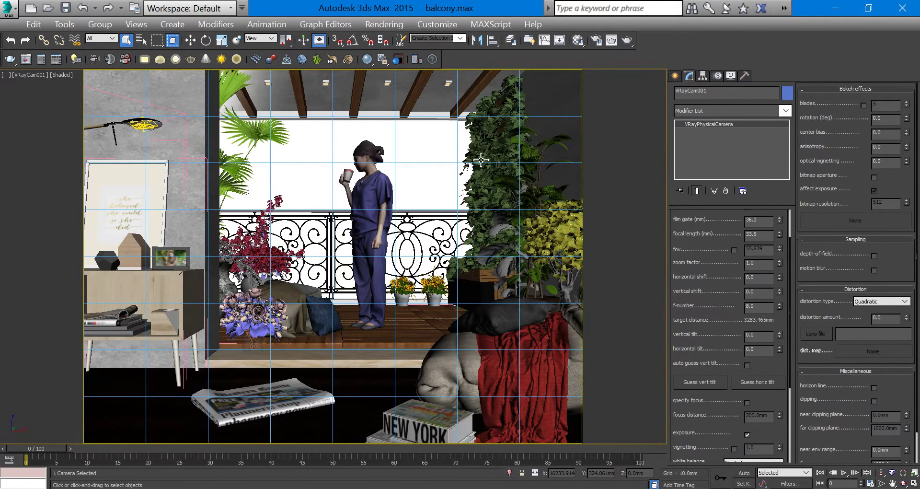
# Select the ceiling lamp, frame it in perspective, and select its small VRayLight.
pyautogui.click(148, 127)
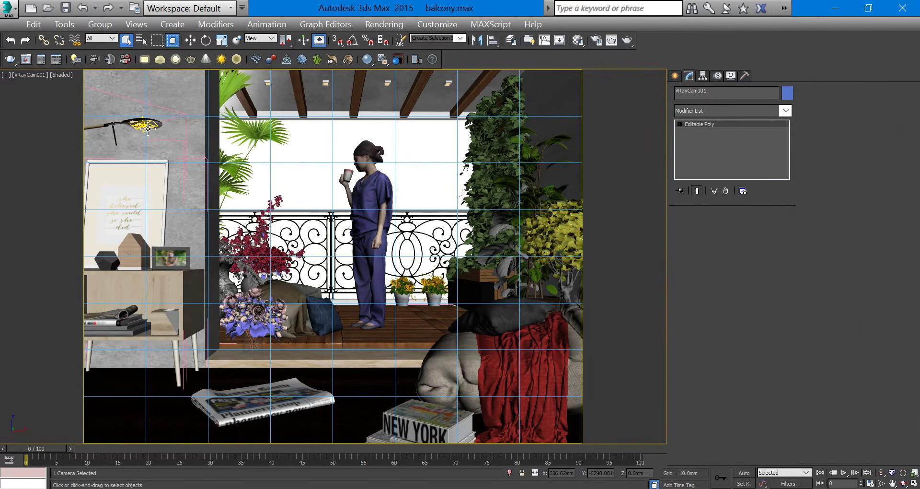
pyautogui.press('p')
pyautogui.press('z')
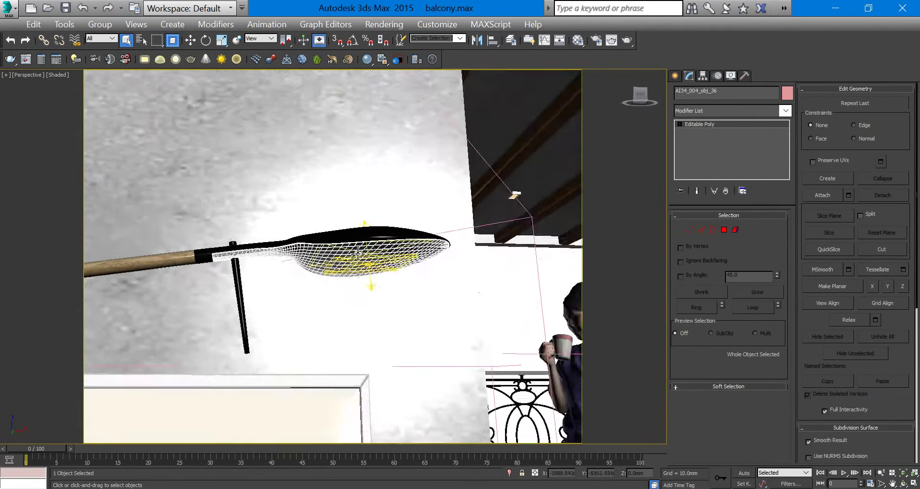
pyautogui.keyDown('alt'); pyautogui.moveTo(358, 254); pyautogui.dragTo(341, 270, button='middle'); pyautogui.keyUp('alt')
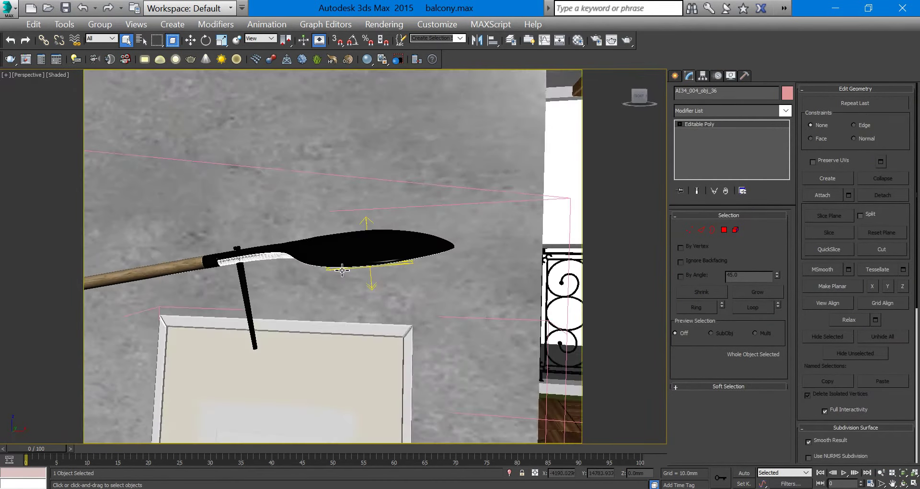
pyautogui.click(374, 286)
pyautogui.moveTo(433, 301)
pyautogui.keyDown('alt'); pyautogui.mouseDown(button='middle')
pyautogui.moveTo(409, 297)
pyautogui.moveTo(421, 297)
pyautogui.mouseUp(button='middle'); pyautogui.keyUp('alt')
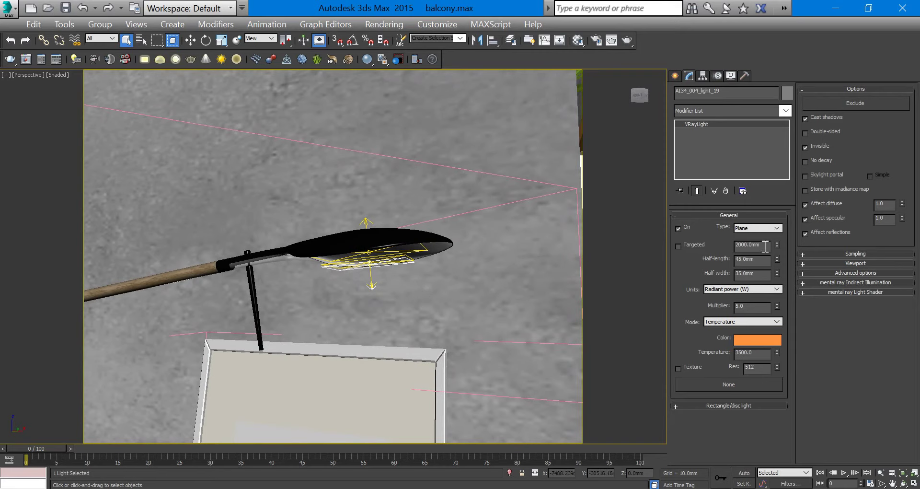
pyautogui.moveTo(765, 245); pyautogui.dragTo(715, 252)
# Select the wall object Line001, return to the camera view, and reposition the render window.
pyautogui.click(515, 237)
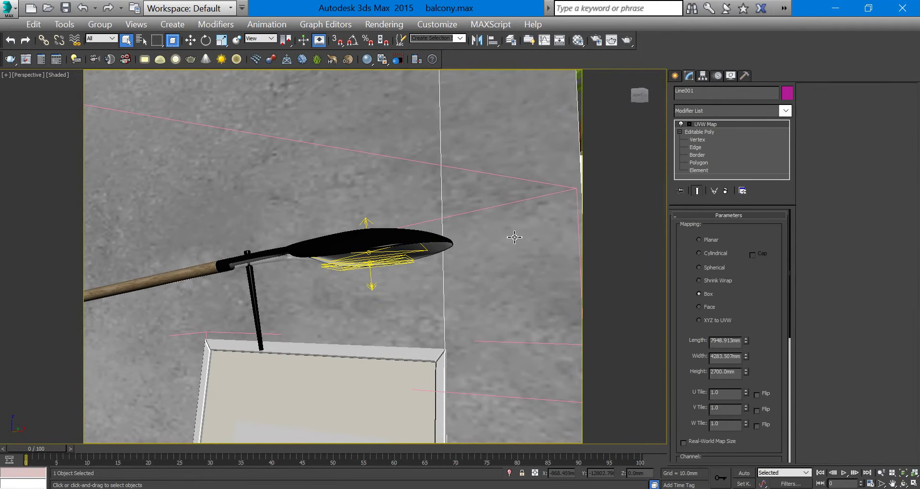
pyautogui.press('c')
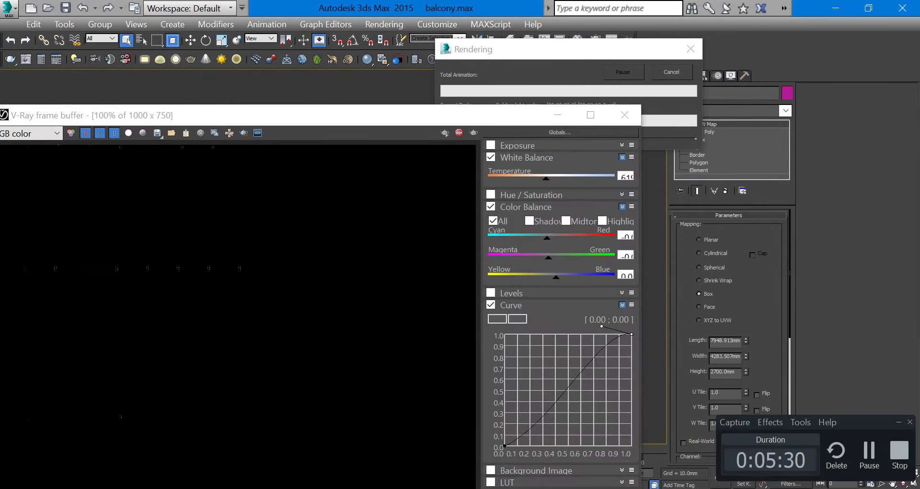
pyautogui.moveTo(409, 118)
pyautogui.mouseDown()
pyautogui.moveTo(495, 68)
pyautogui.moveTo(486, 68)
pyautogui.mouseUp()
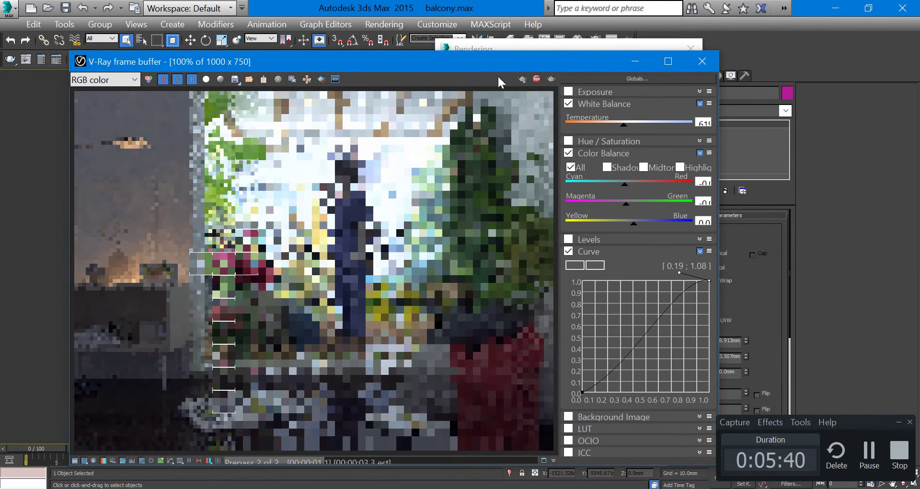
# Untick White Balance, Color Balance and Curve, then collapse those three rollouts.
pyautogui.click(567, 104)
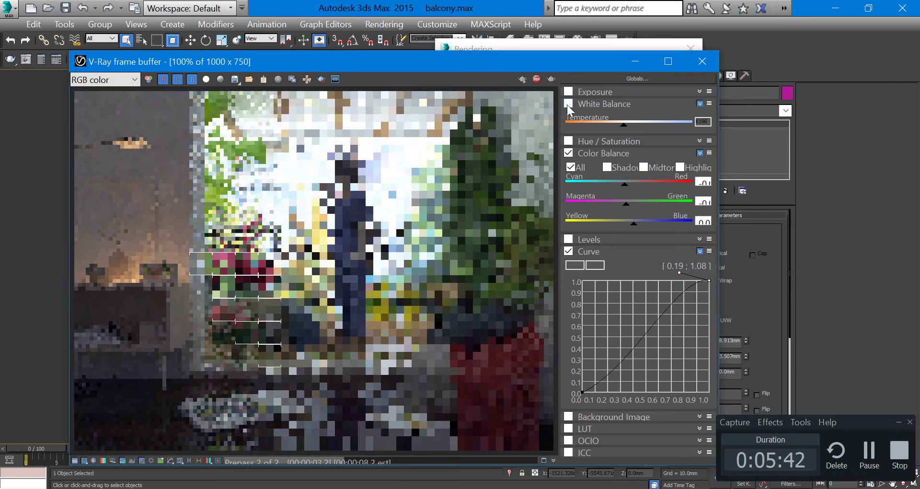
pyautogui.click(568, 153)
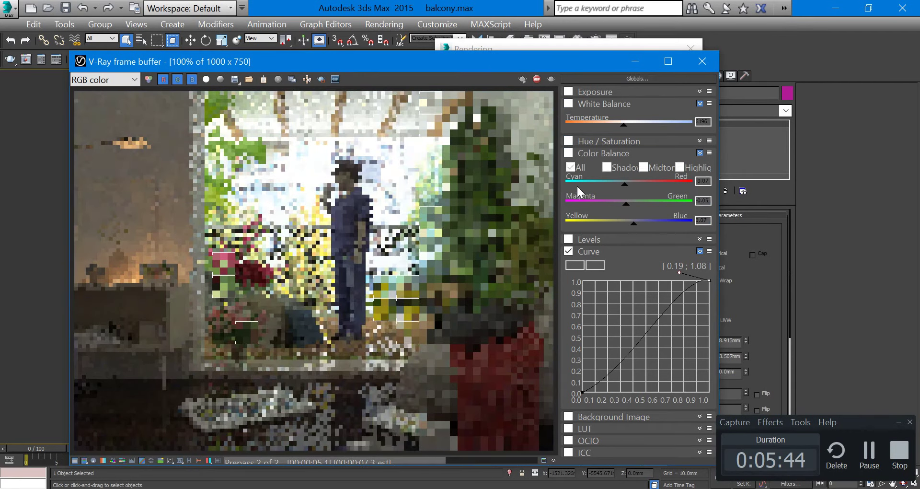
pyautogui.click(569, 253)
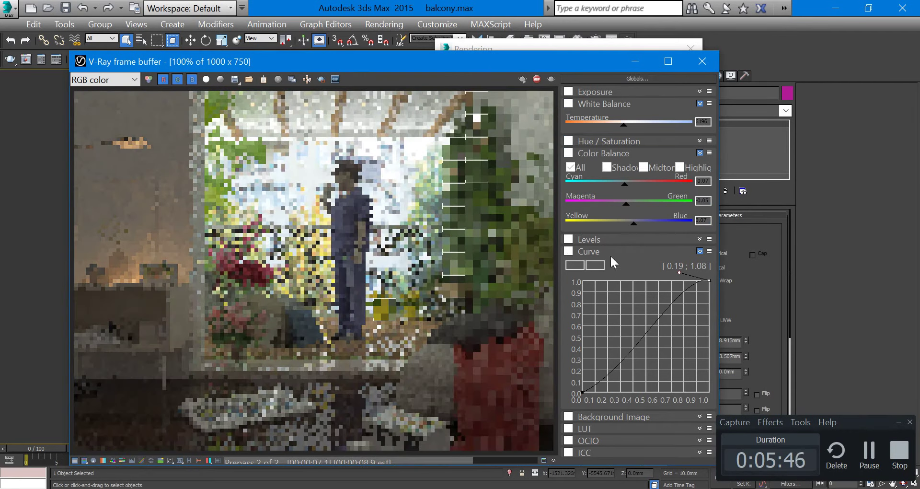
pyautogui.click(604, 104)
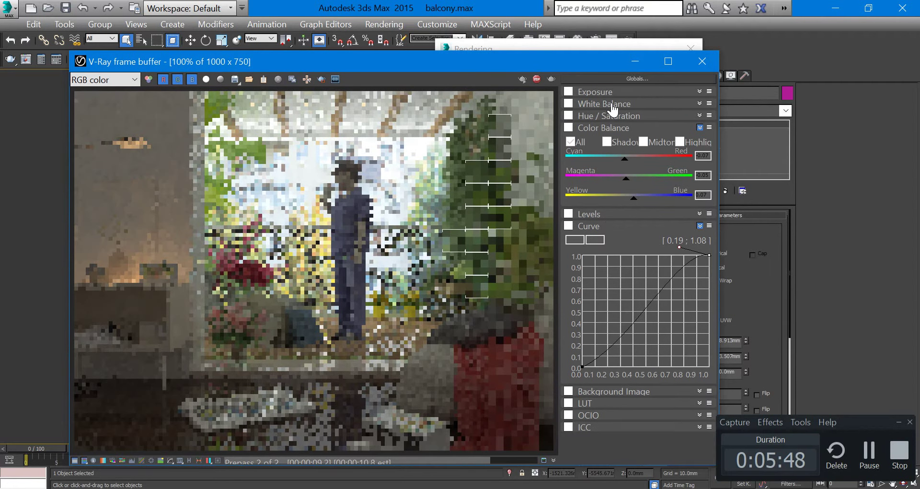
pyautogui.click(616, 128)
pyautogui.click(613, 153)
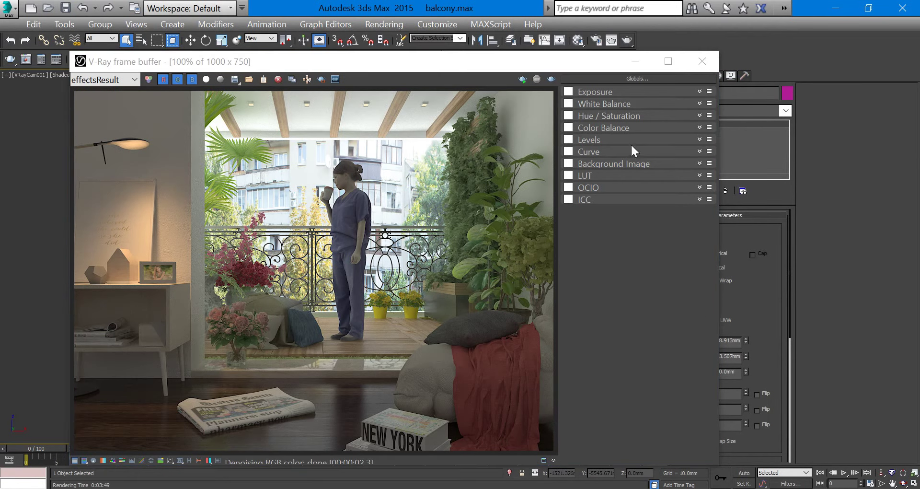
# Enable White Balance and lower its temperature.
pyautogui.click(623, 104)
pyautogui.click(568, 104)
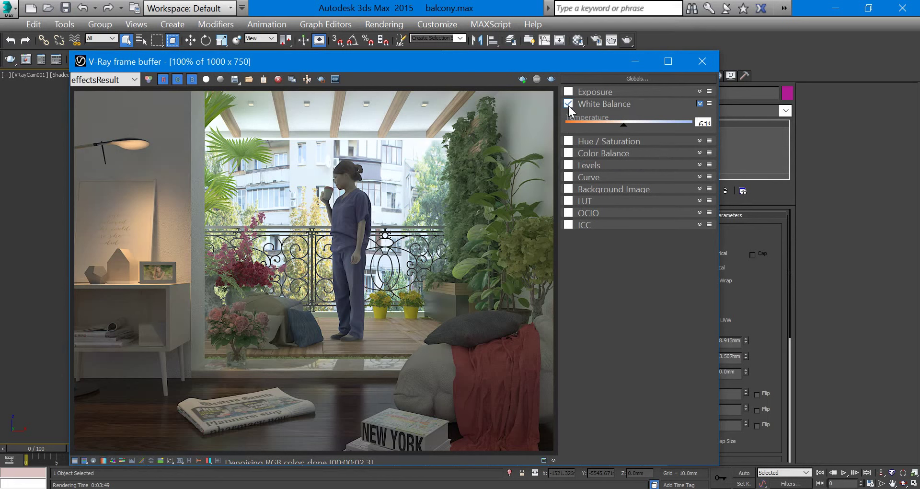
pyautogui.moveTo(624, 126)
pyautogui.mouseDown()
pyautogui.moveTo(638, 127)
pyautogui.moveTo(620, 132)
pyautogui.mouseUp()
# Enable the Curve correction and reshape its upper and lower points.
pyautogui.click(603, 178)
pyautogui.click(568, 178)
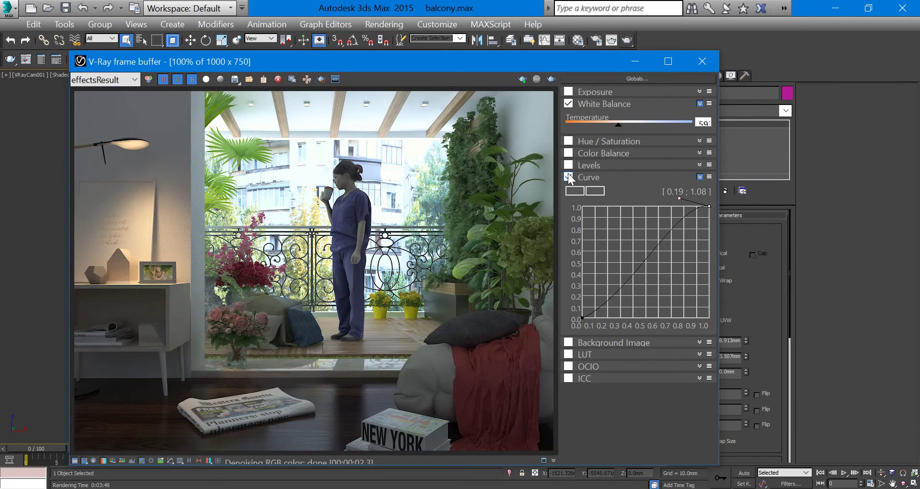
pyautogui.moveTo(677, 195)
pyautogui.mouseDown()
pyautogui.moveTo(692, 216)
pyautogui.moveTo(680, 200)
pyautogui.mouseUp()
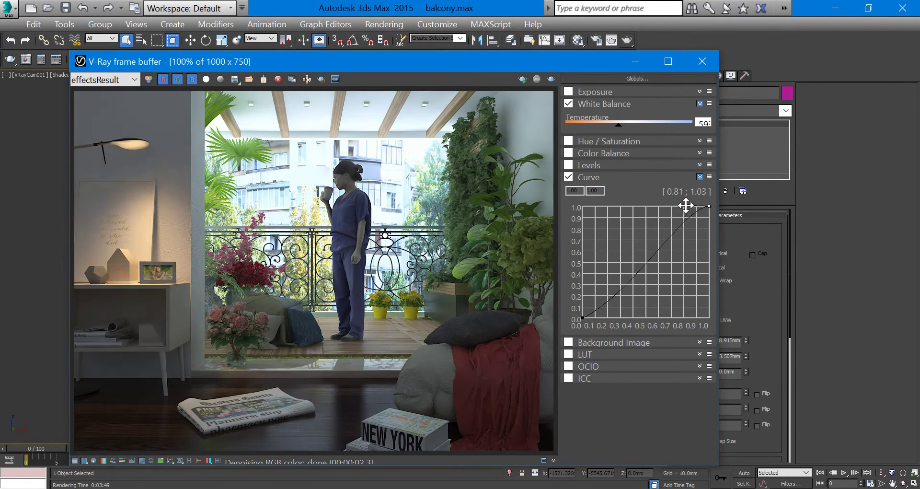
pyautogui.click(582, 318)
pyautogui.moveTo(632, 295); pyautogui.dragTo(634, 289)
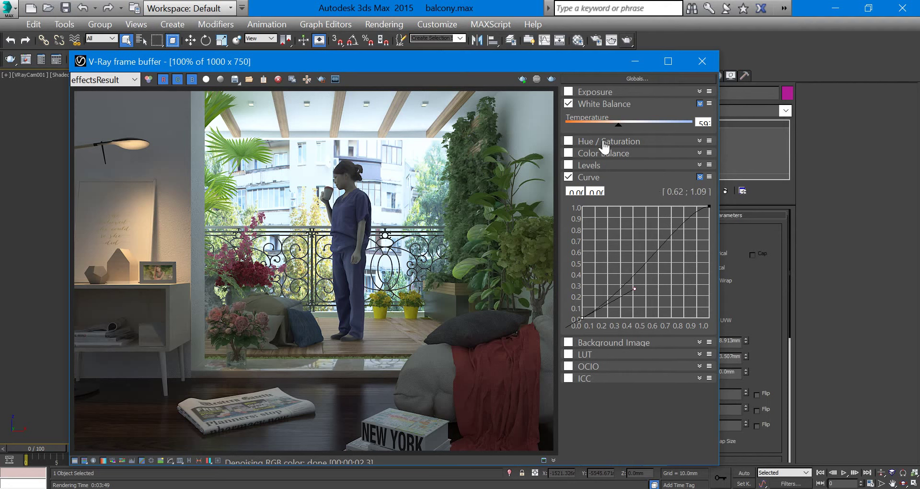
# Leave Hue/Saturation off, enable Color Balance and shift Cyan-Red slightly toward red.
pyautogui.click(604, 144)
pyautogui.click(568, 141)
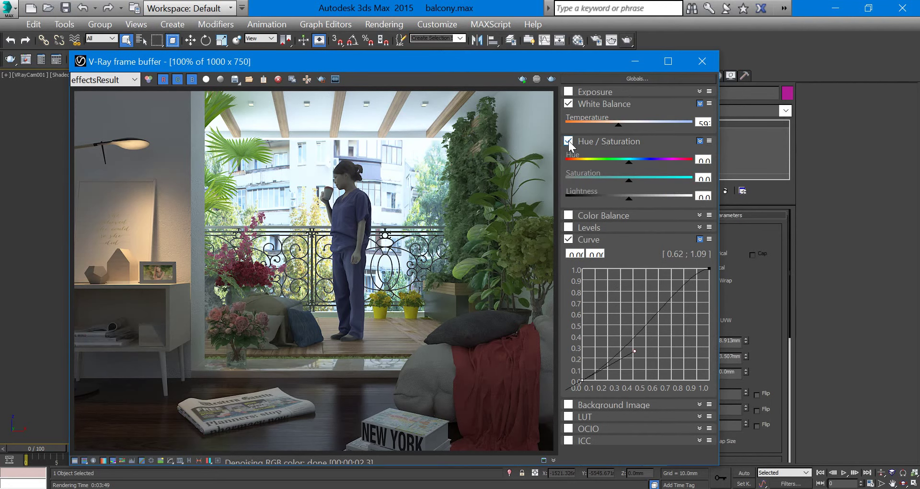
pyautogui.click(569, 142)
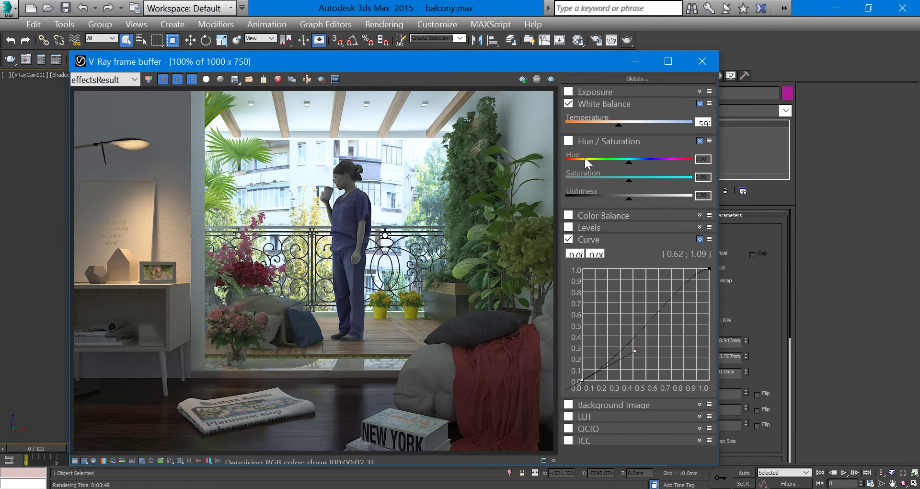
pyautogui.click(594, 143)
pyautogui.click(602, 153)
pyautogui.click(572, 152)
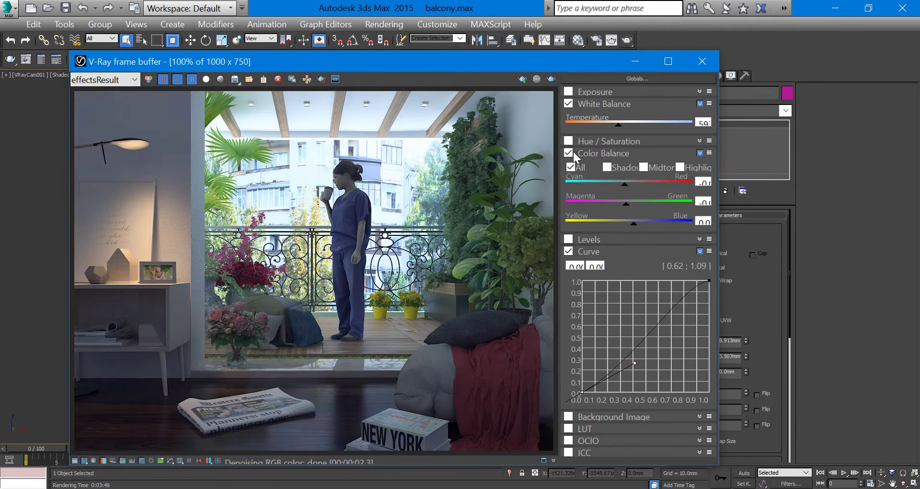
pyautogui.moveTo(617, 189)
pyautogui.mouseDown()
pyautogui.moveTo(630, 190)
pyautogui.moveTo(634, 228)
pyautogui.mouseUp()
# Display the VRayWireColor channel, then switch the frame buffer back to RGB color.
pyautogui.click(132, 81)
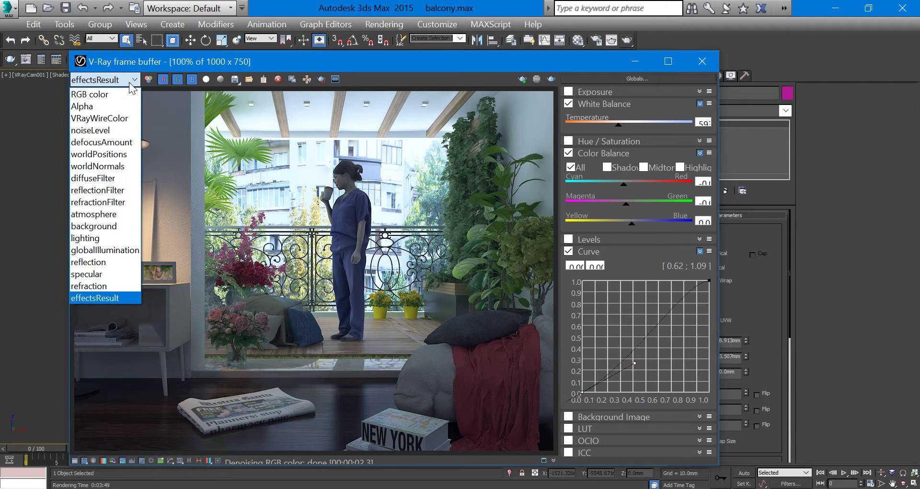
pyautogui.click(115, 120)
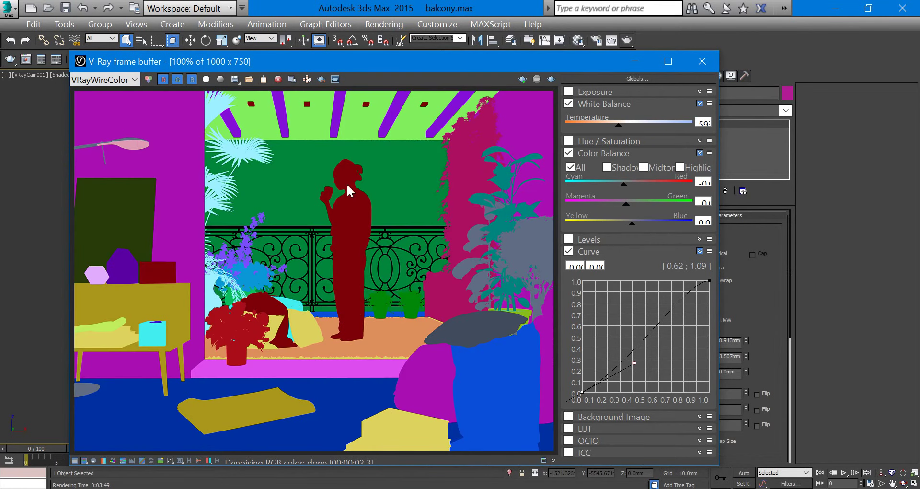
pyautogui.click(115, 82)
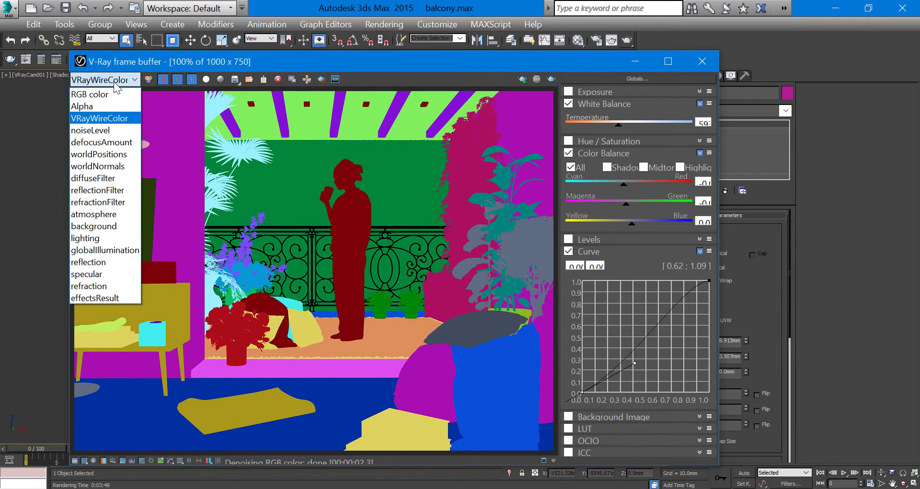
pyautogui.click(115, 94)
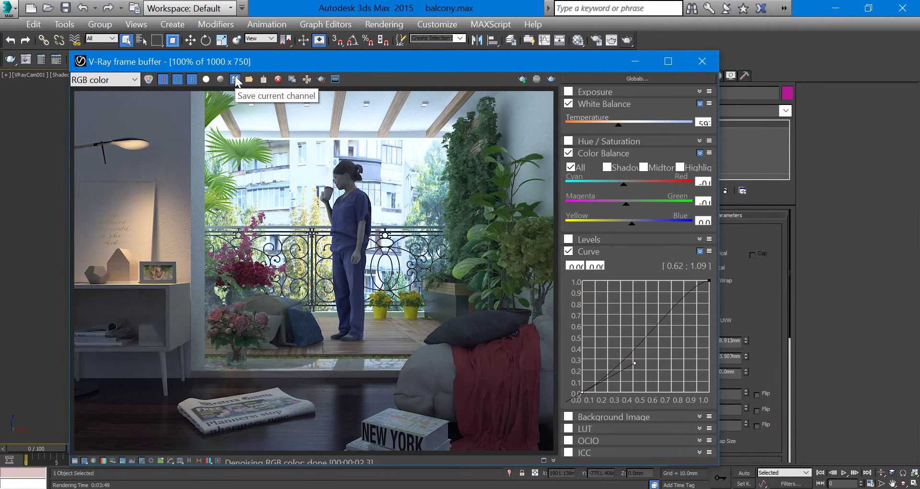
pyautogui.click(235, 80)
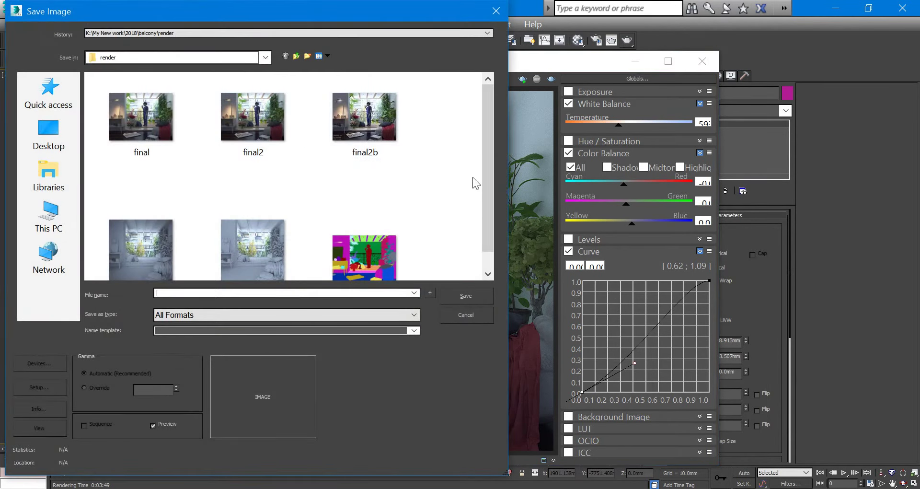
pyautogui.moveTo(490, 113); pyautogui.dragTo(490, 163)
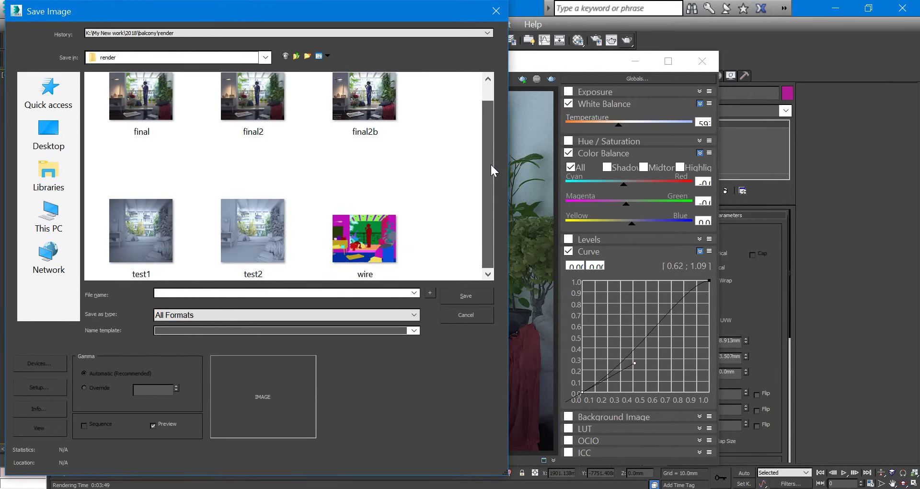
pyautogui.click(365, 245)
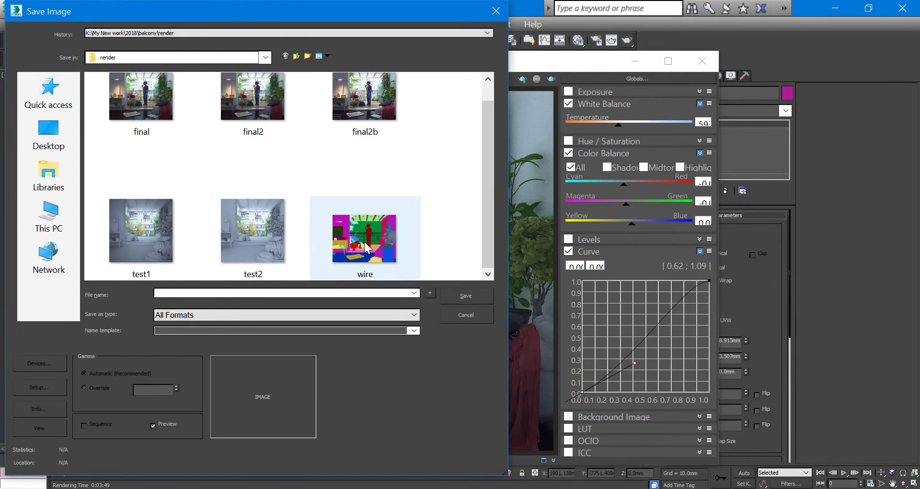
pyautogui.click(246, 112)
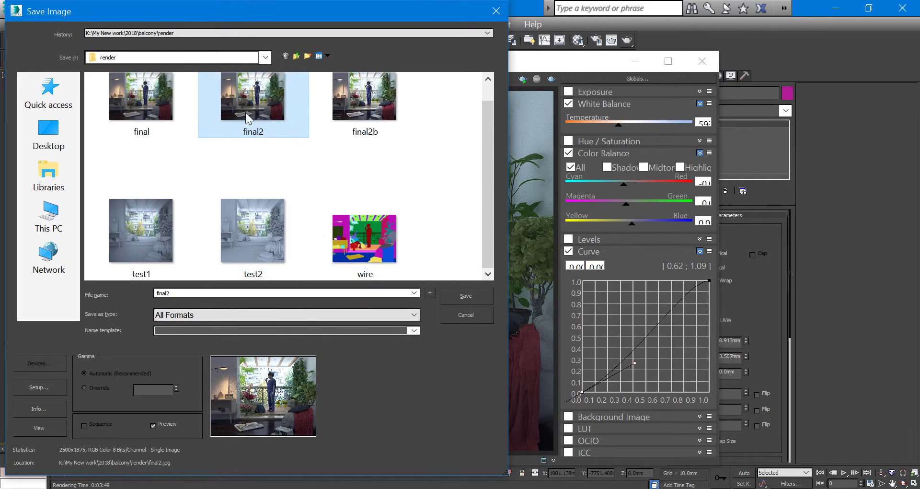
pyautogui.click(366, 241)
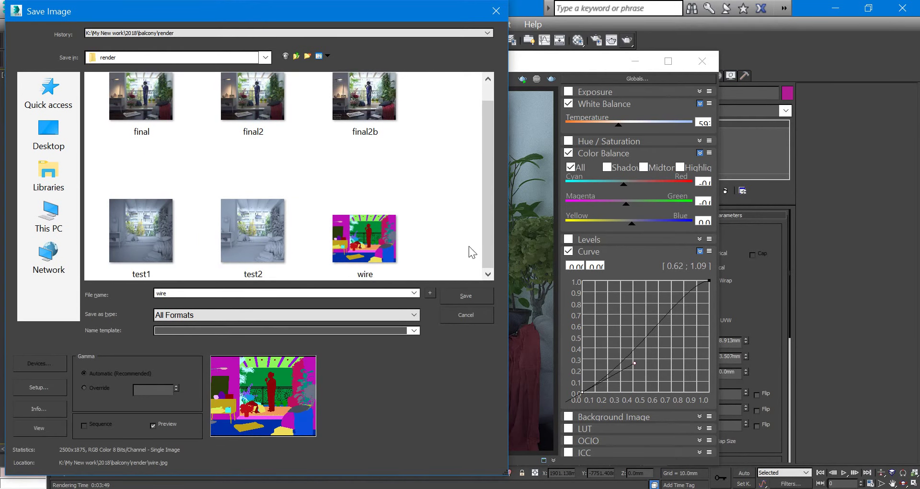
pyautogui.click(475, 318)
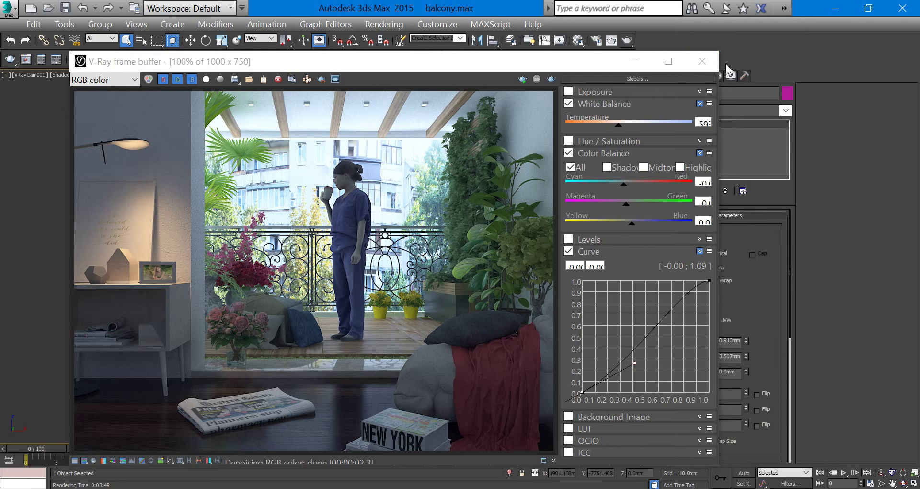
pyautogui.click(713, 63)
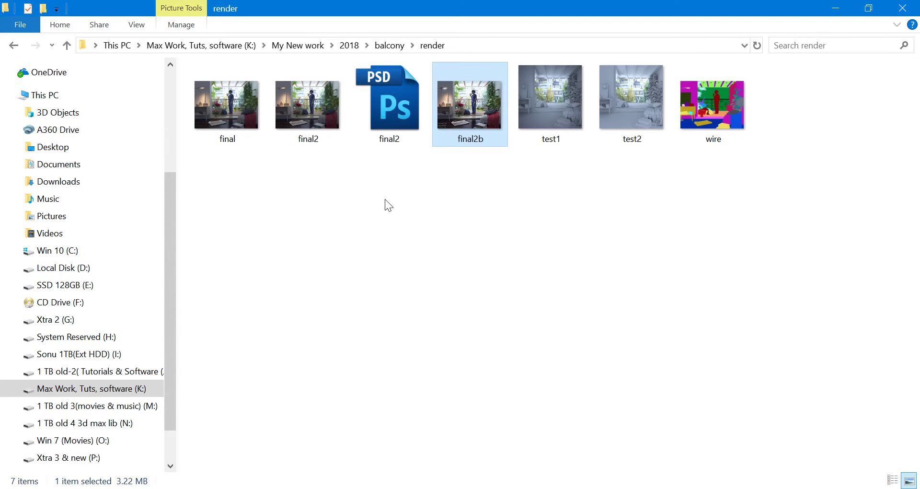
# Step through final2, final2b and test1 in the viewer, then view wire.jpg and close it.
pyautogui.doubleClick(306, 98)
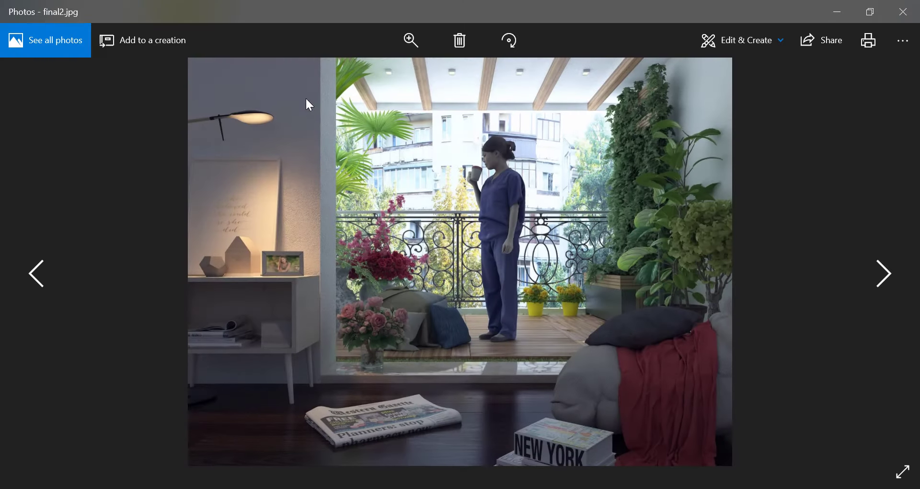
pyautogui.click(891, 277)
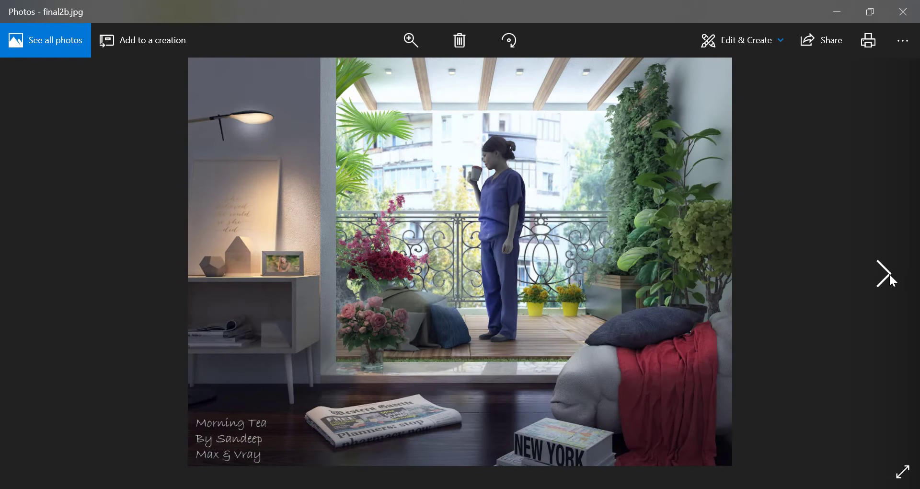
pyautogui.click(883, 275)
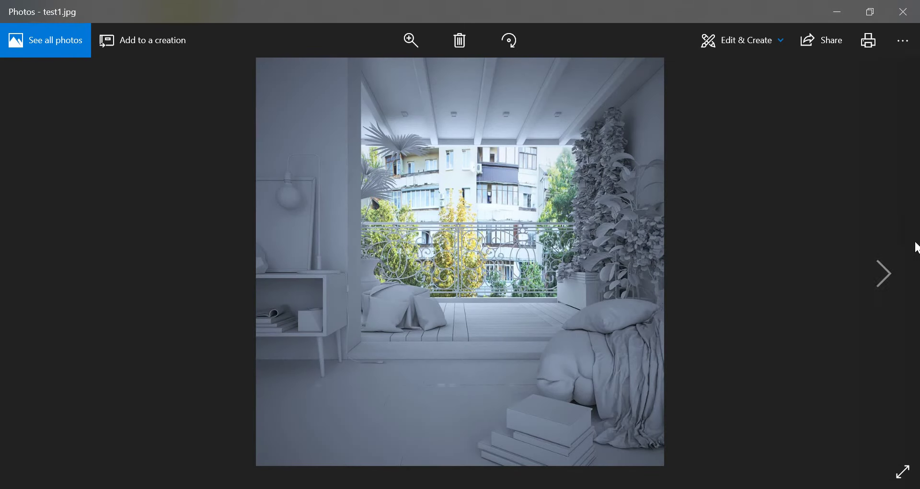
pyautogui.click(900, 21)
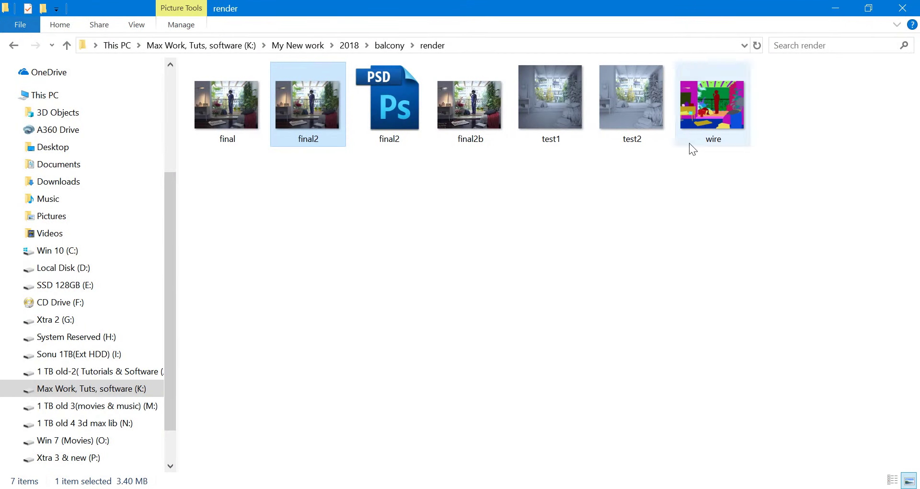
pyautogui.doubleClick(706, 116)
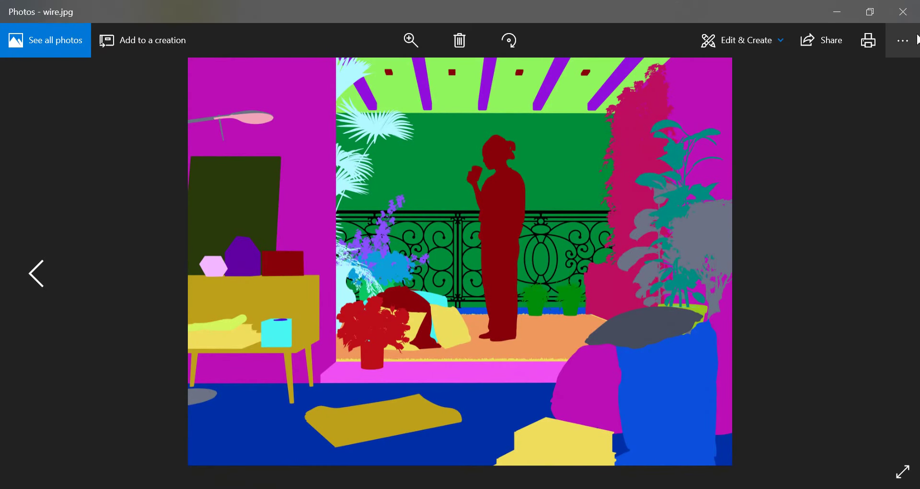
pyautogui.click(903, 11)
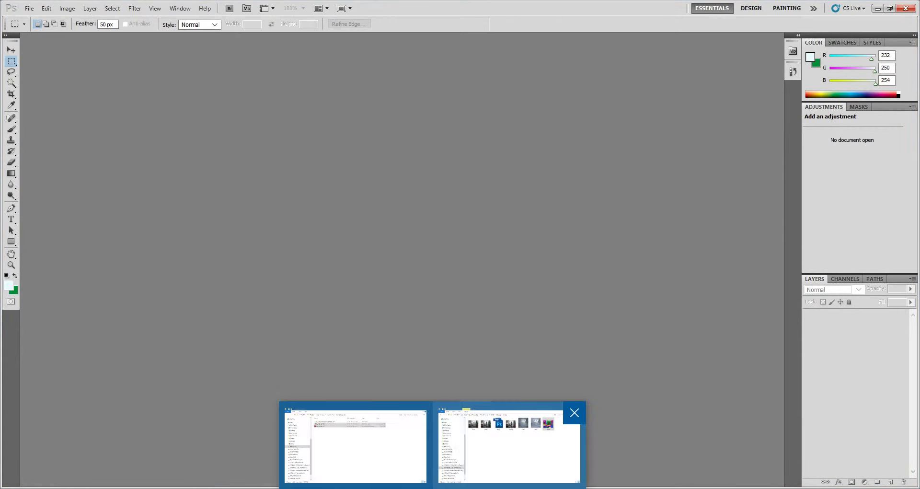
# Open final2 and wire in Photoshop, each in its own floating window.
pyautogui.click(352, 446)
pyautogui.click(299, 100)
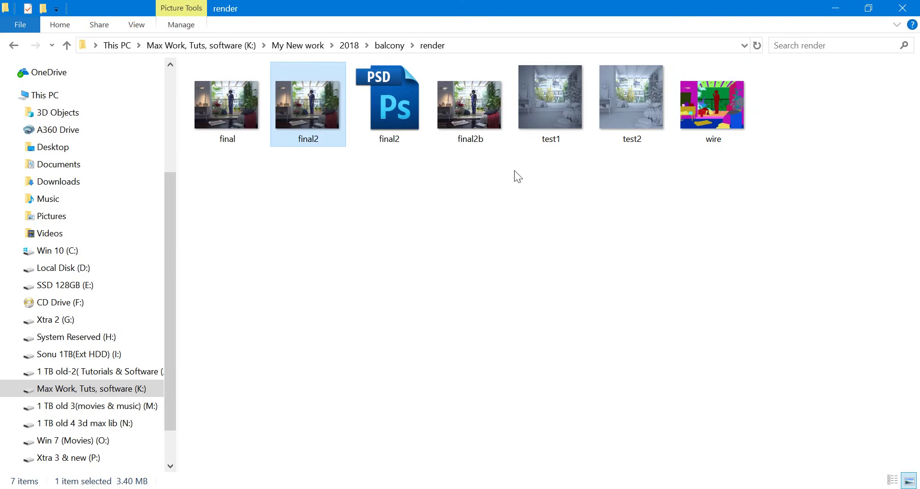
pyautogui.keyDown('ctrl'); pyautogui.click(713, 110); pyautogui.keyUp('ctrl')
pyautogui.moveTo(713, 109)
pyautogui.mouseDown()
pyautogui.moveTo(636, 481)
pyautogui.moveTo(424, 190)
pyautogui.mouseUp()
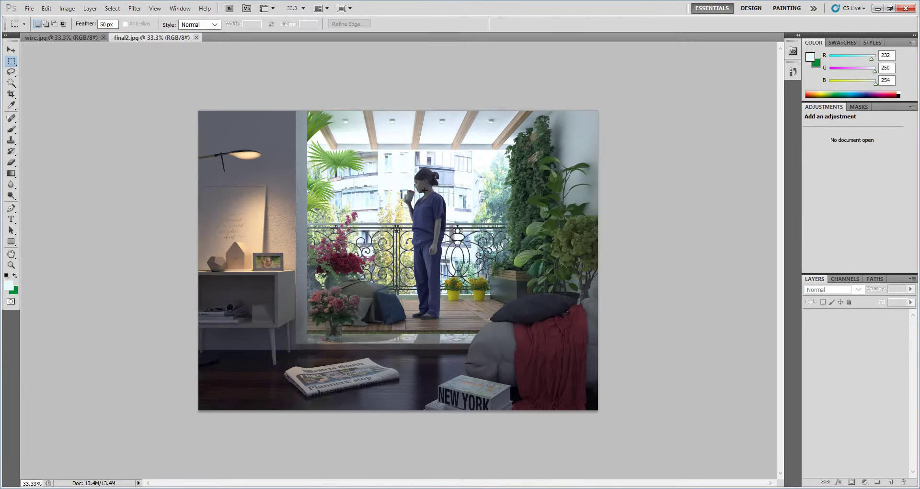
pyautogui.moveTo(131, 33); pyautogui.dragTo(154, 48)
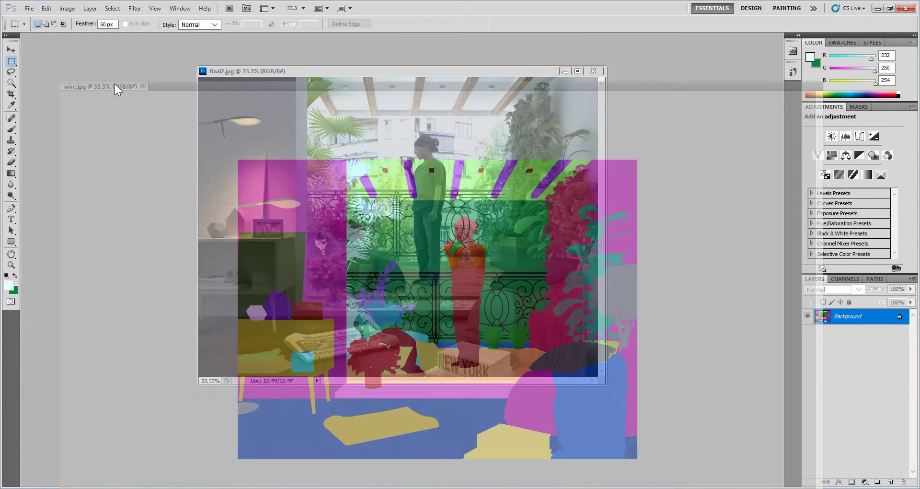
pyautogui.moveTo(76, 36); pyautogui.dragTo(668, 148)
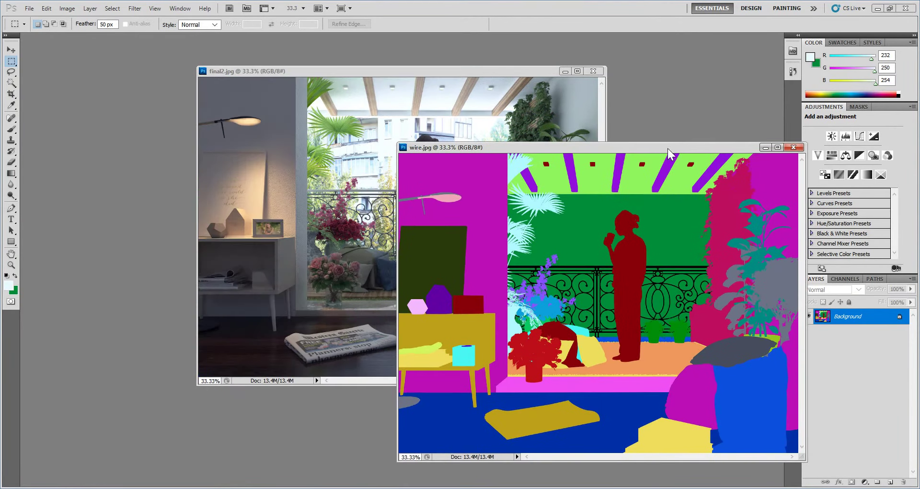
# Move the wire colour map into final2 as a layer, close wire, and fit the view.
pyautogui.press('v')
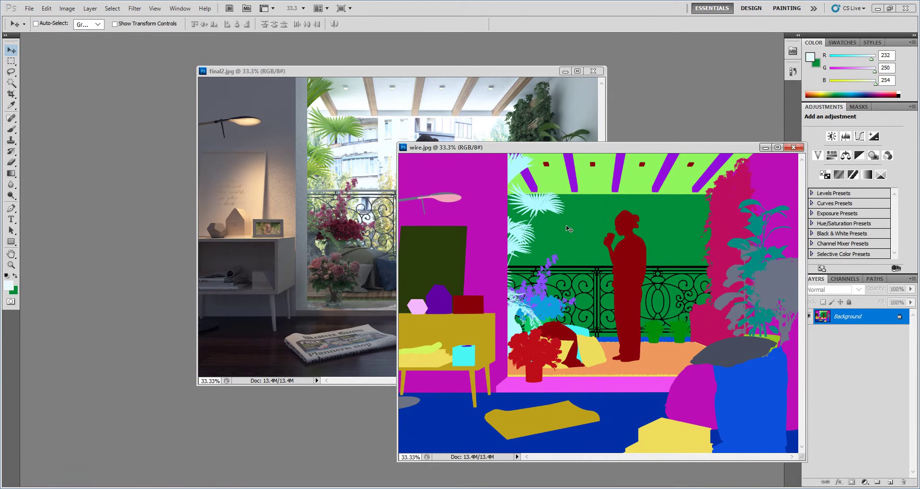
pyautogui.moveTo(569, 228); pyautogui.dragTo(351, 161)
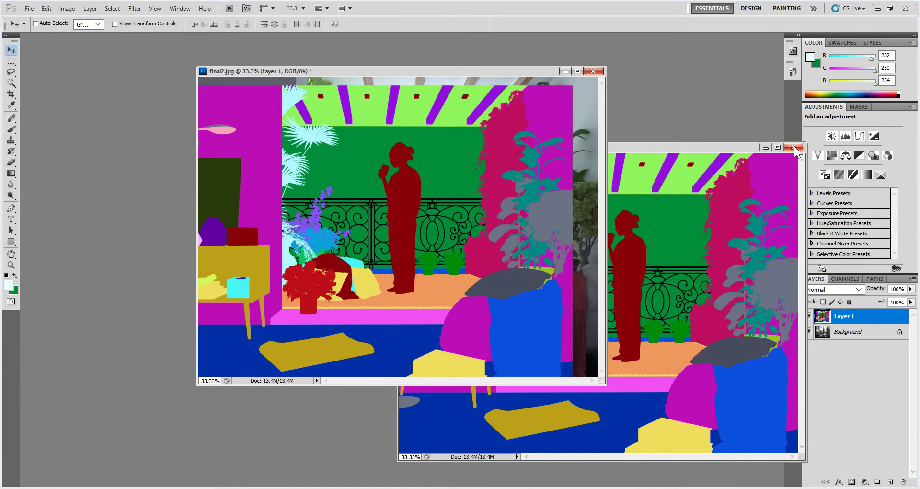
pyautogui.click(795, 149)
pyautogui.moveTo(507, 128); pyautogui.dragTo(532, 120)
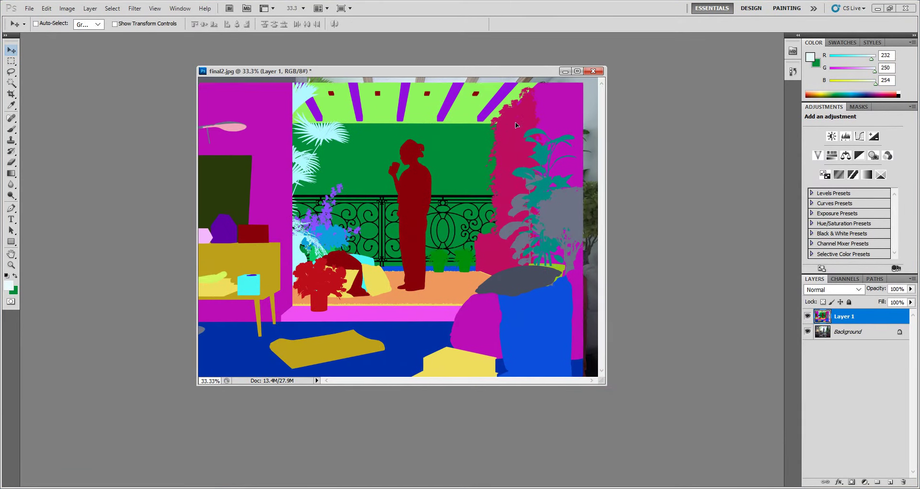
pyautogui.moveTo(496, 75)
pyautogui.mouseDown()
pyautogui.moveTo(510, 32)
pyautogui.moveTo(523, 33)
pyautogui.moveTo(513, 39)
pyautogui.mouseUp()
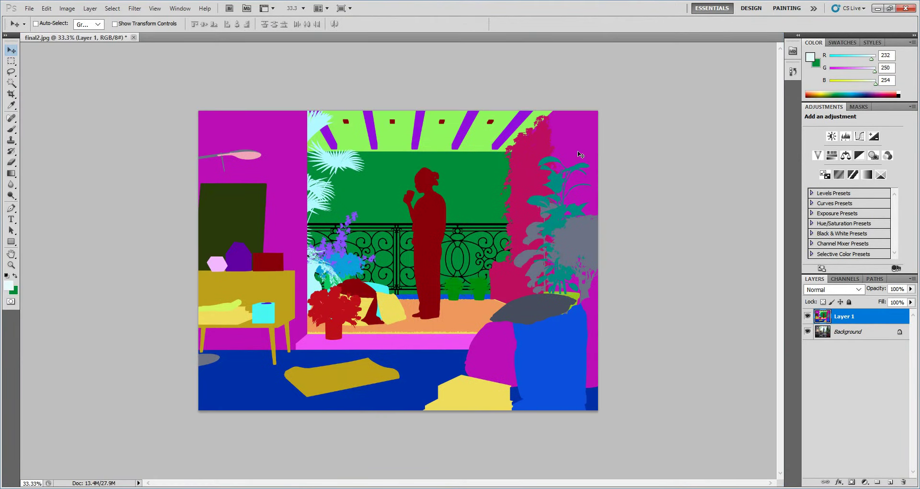
pyautogui.doubleClick(11, 254)
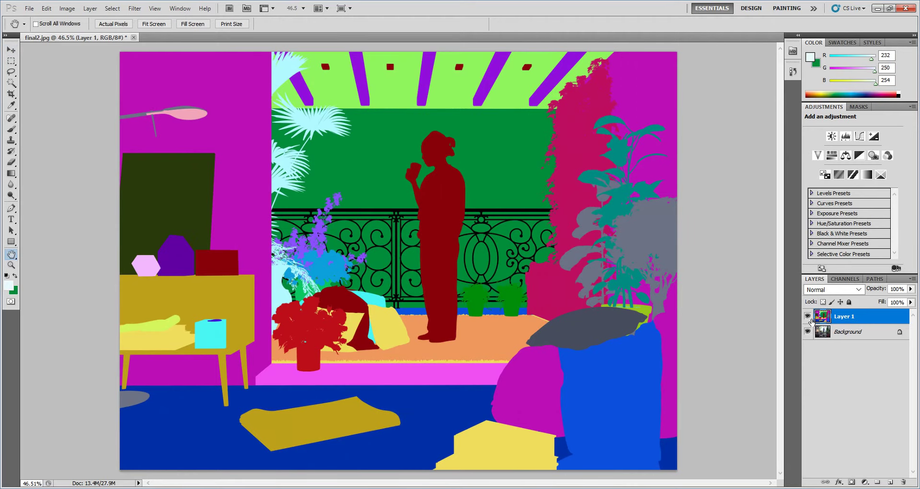
# Unlock the Background photo as Layer 0, keeping the colour-map layer visible.
pyautogui.click(808, 316)
pyautogui.click(808, 317)
pyautogui.doubleClick(893, 336)
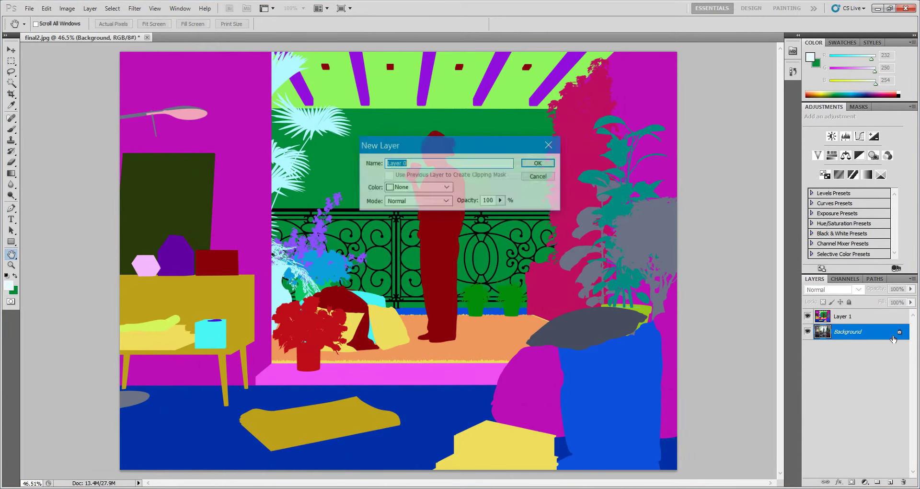
pyautogui.press('Return')
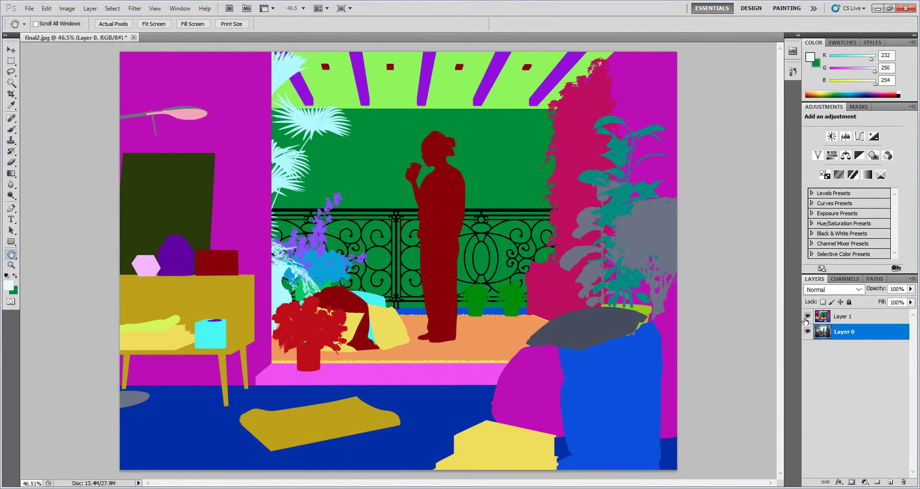
pyautogui.click(808, 317)
pyautogui.click(807, 317)
# On Layer 1, use Color Range to select the green background area.
pyautogui.click(825, 319)
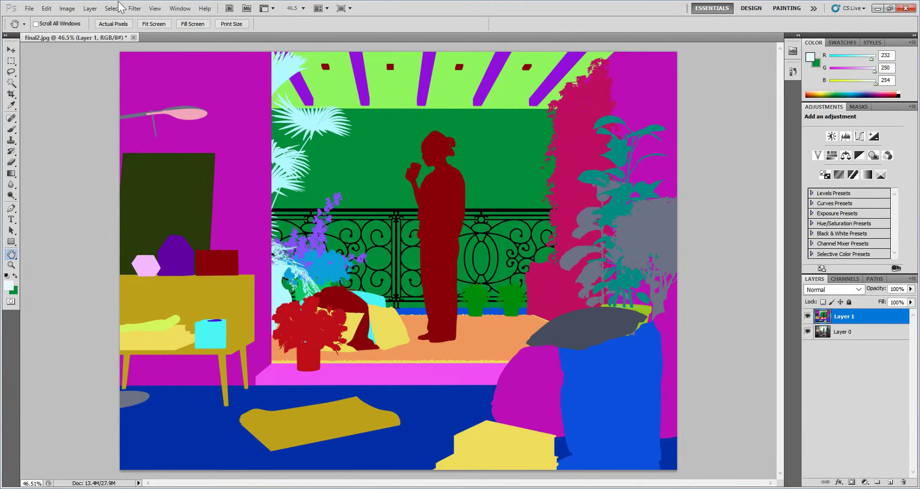
pyautogui.click(113, 9)
pyautogui.click(178, 130)
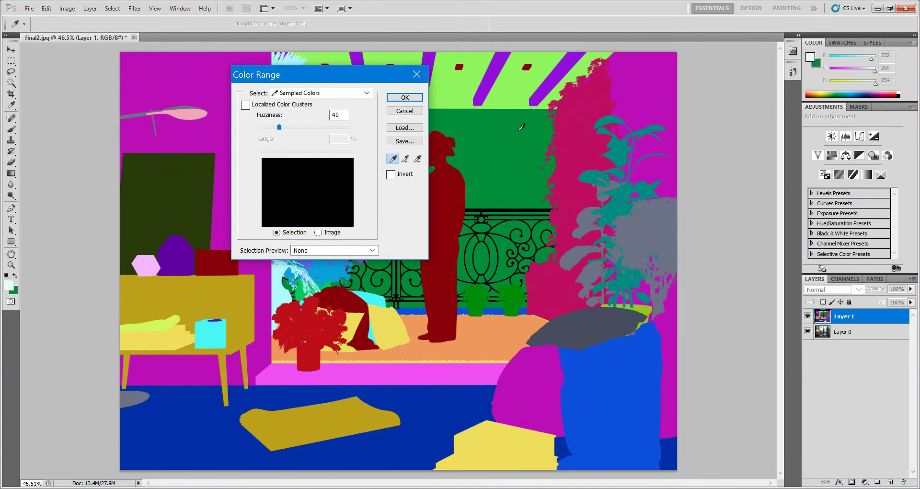
pyautogui.click(503, 133)
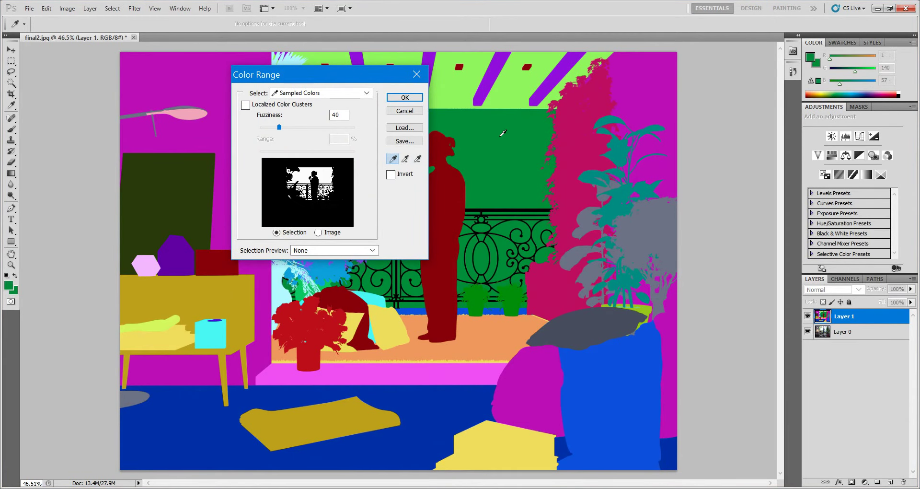
pyautogui.click(405, 97)
# Hide Layer 1, make Layer 0 active, and zoom to 100% on the woman and railing.
pyautogui.press('h')
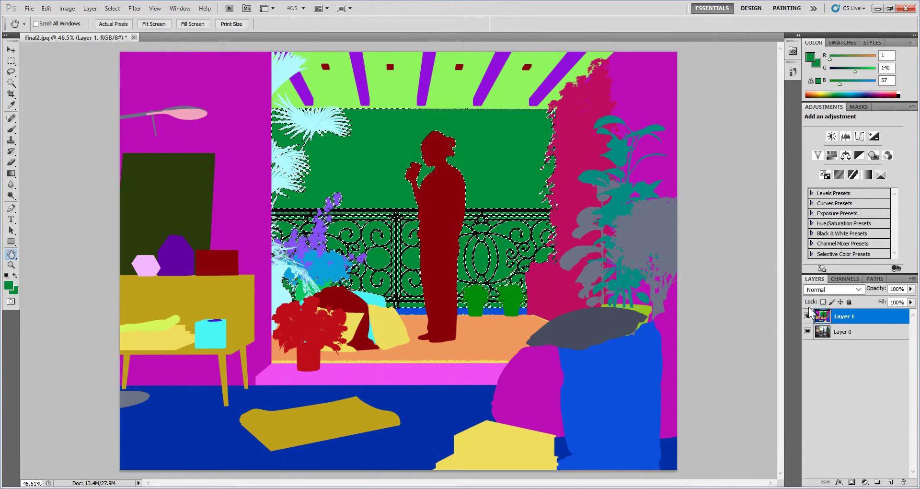
pyautogui.click(808, 316)
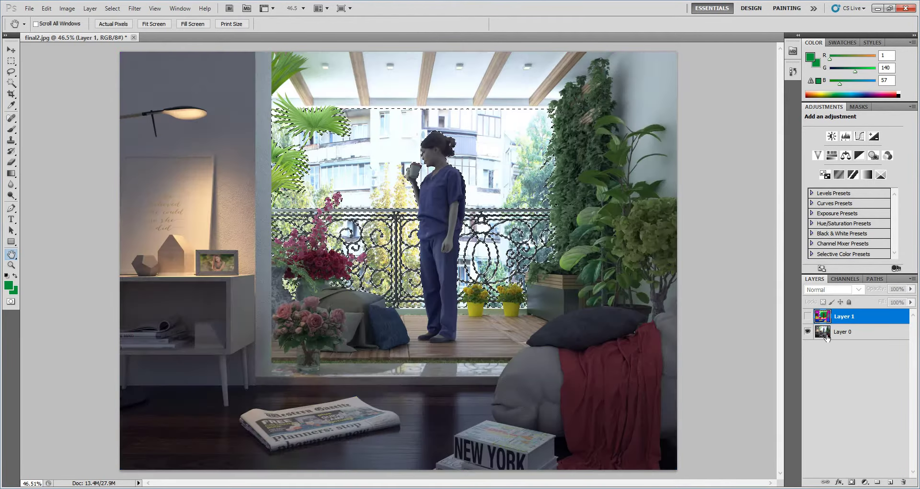
pyautogui.click(839, 331)
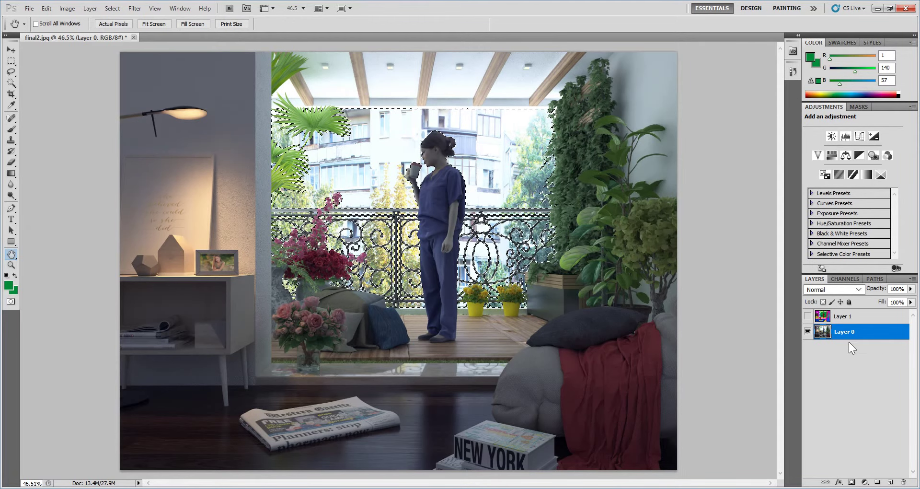
pyautogui.hotkey('ctrl', 'j')
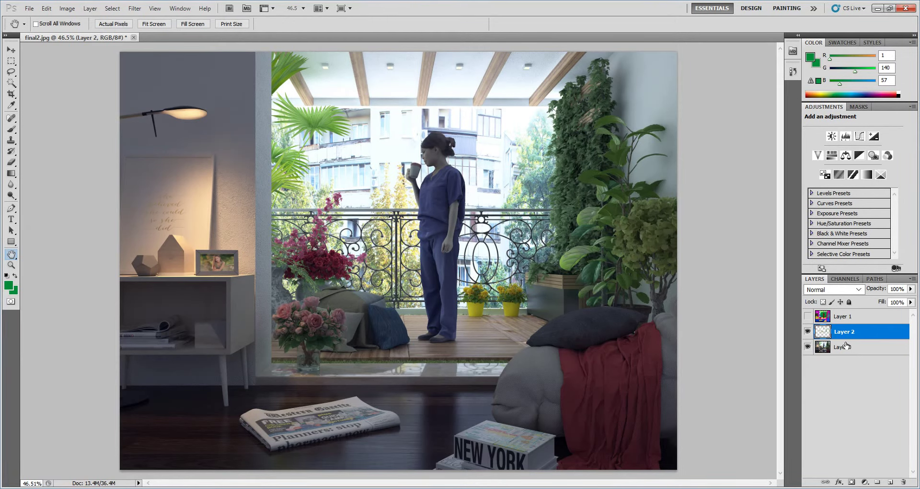
pyautogui.hotkey('ctrl', 'z')
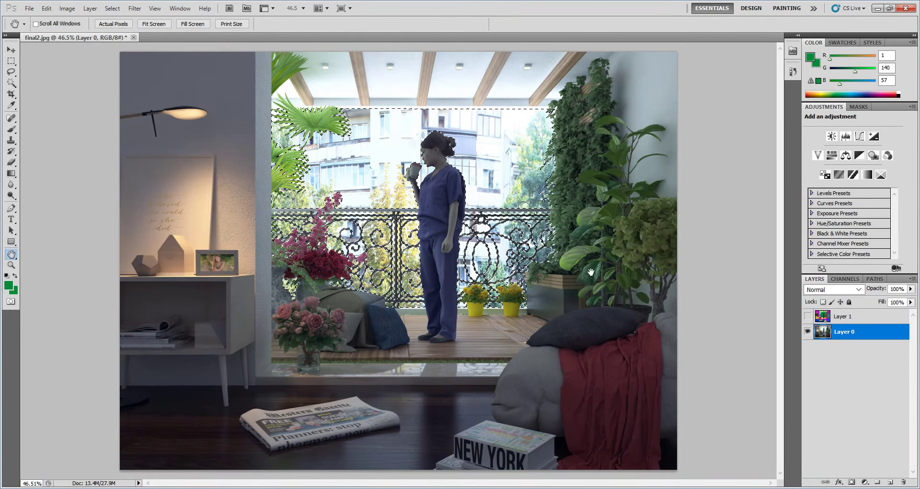
pyautogui.keyDown('ctrl'); pyautogui.click(535, 262); pyautogui.keyUp('ctrl')
pyautogui.keyDown('ctrl'); pyautogui.click(534, 262); pyautogui.keyUp('ctrl')
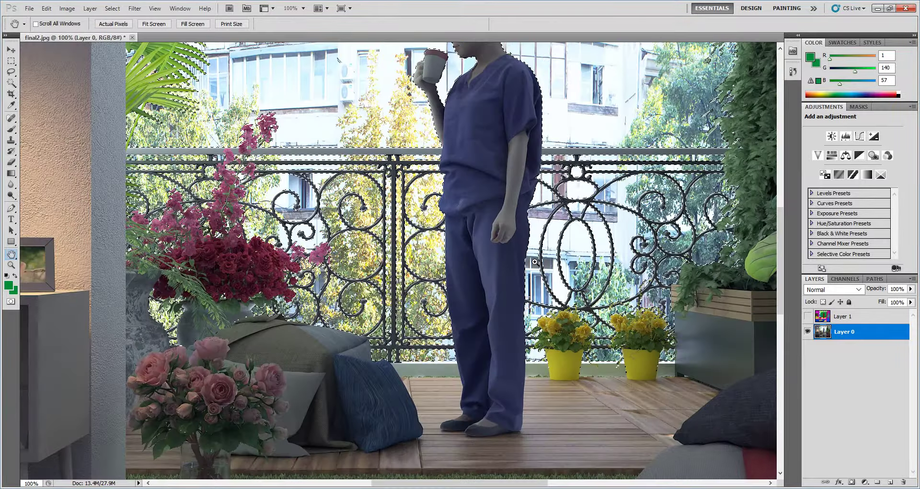
pyautogui.keyDown('ctrl'); pyautogui.click(527, 253); pyautogui.keyUp('ctrl')
pyautogui.moveTo(525, 250); pyautogui.dragTo(537, 271)
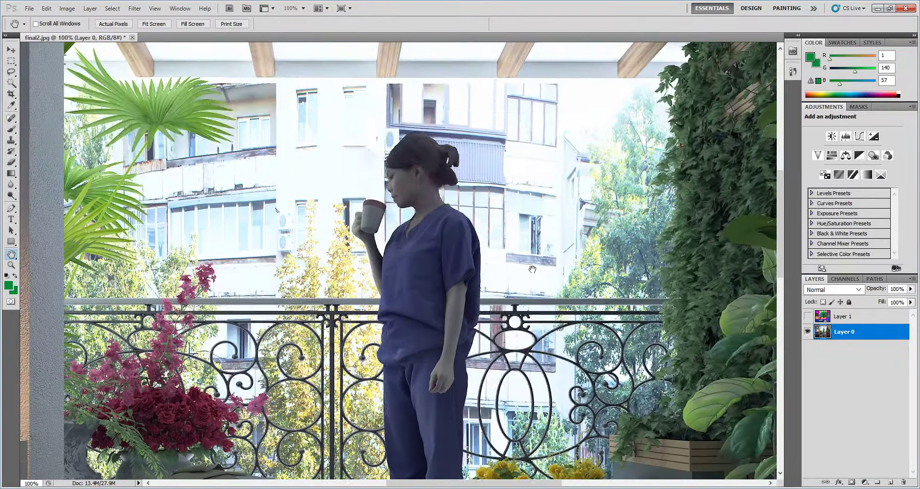
# Apply a 2.8-pixel Gaussian Blur to the selected background buildings and trees.
pyautogui.click(135, 8)
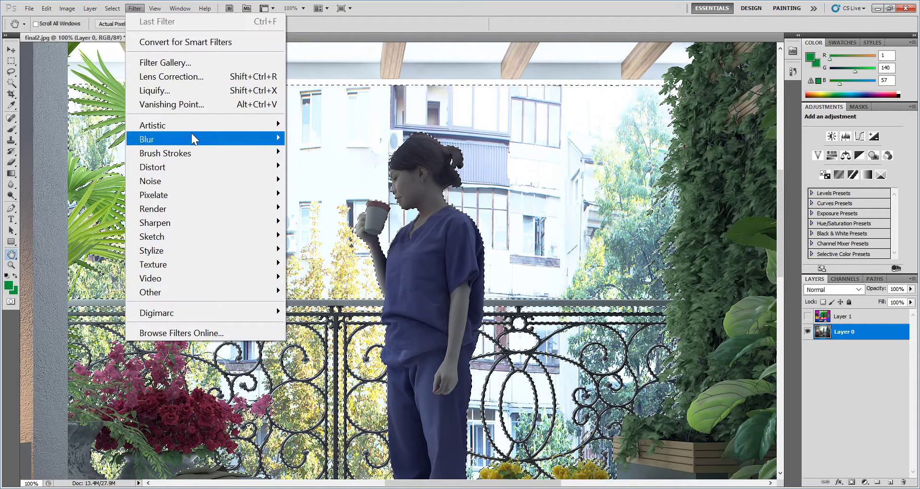
pyautogui.moveTo(205, 139)
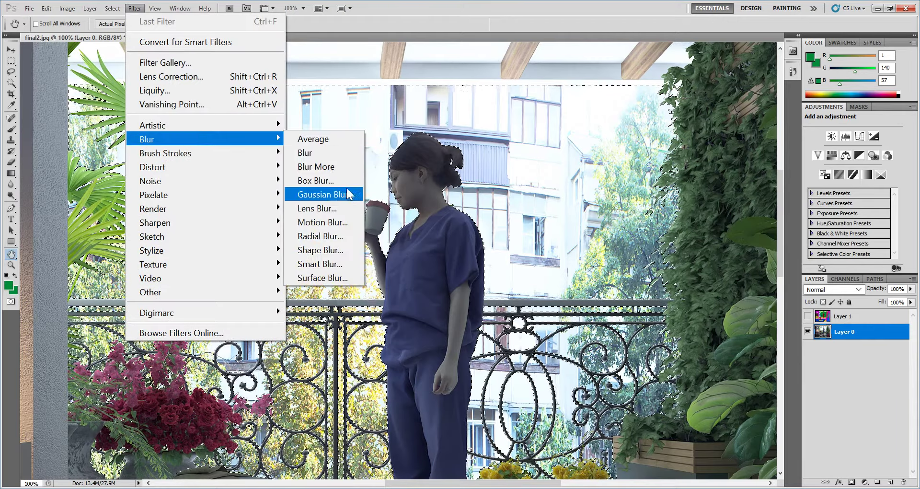
pyautogui.click(340, 194)
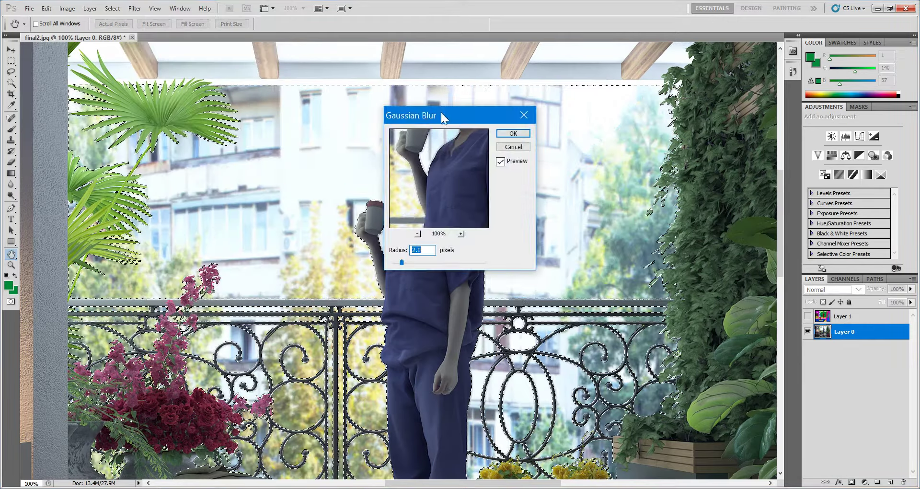
pyautogui.moveTo(431, 111); pyautogui.dragTo(694, 98)
pyautogui.click(767, 148)
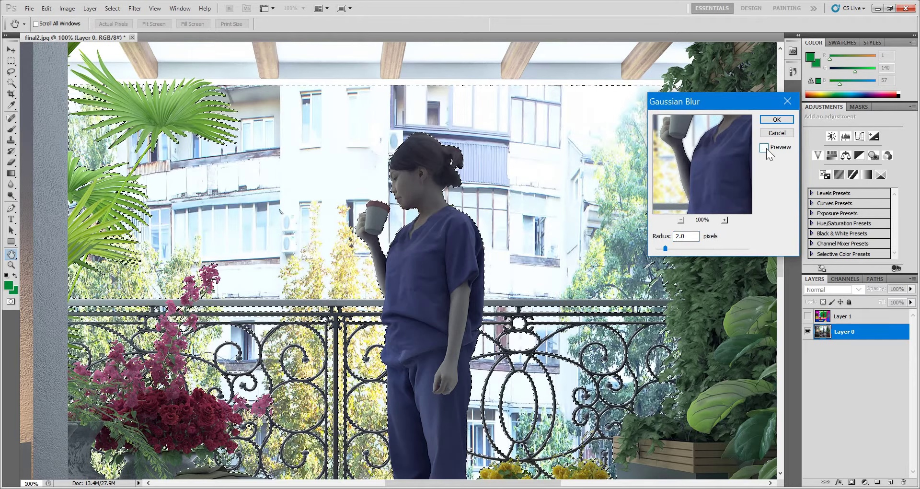
pyautogui.click(766, 148)
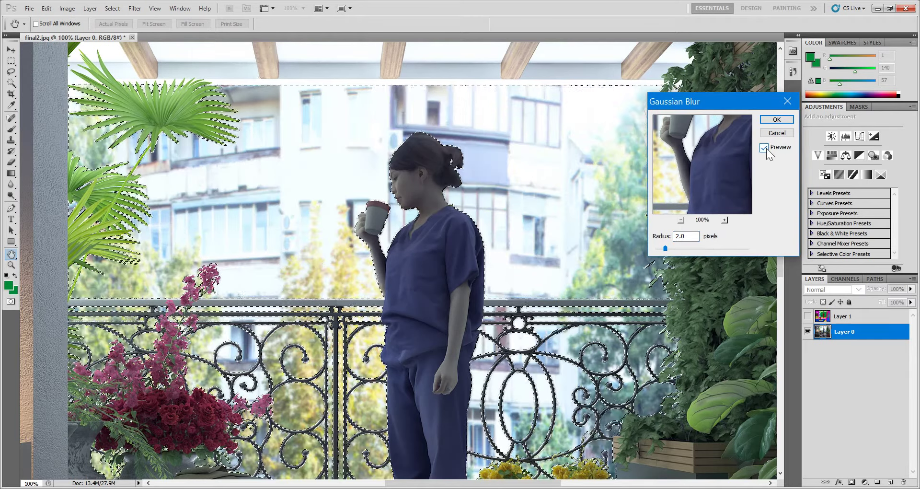
pyautogui.click(670, 249)
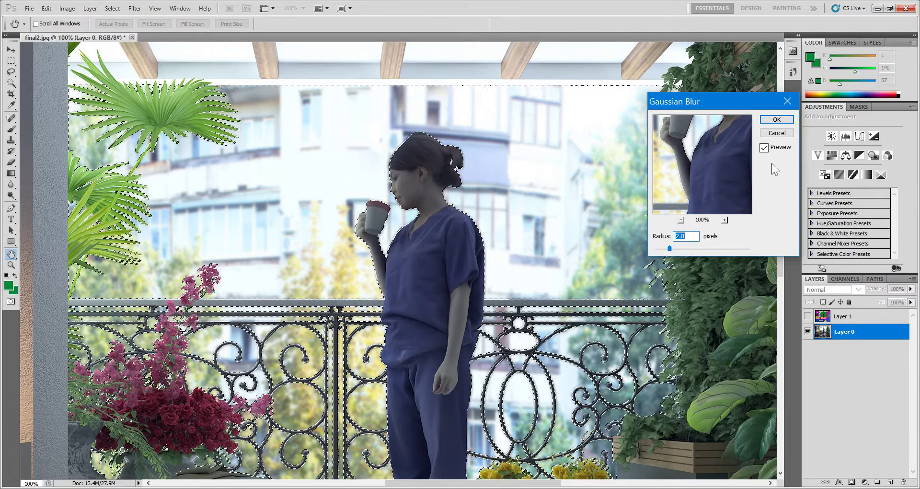
pyautogui.click(764, 147)
pyautogui.click(764, 147)
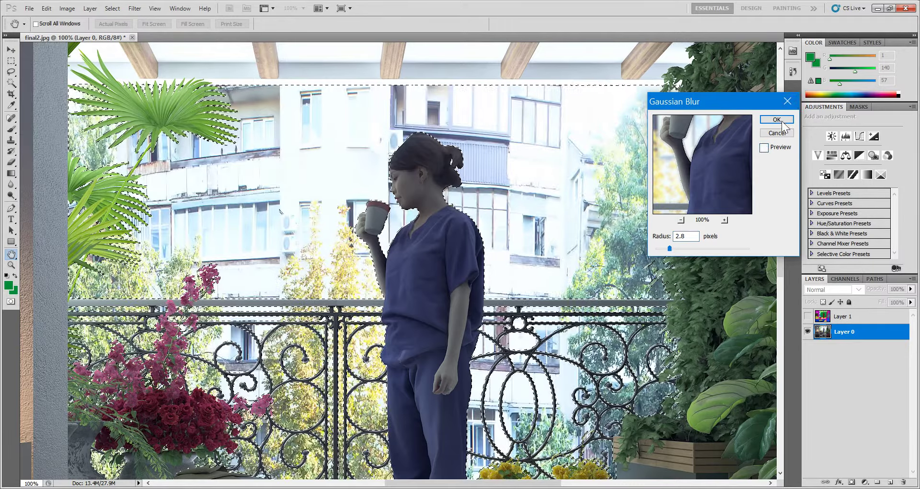
pyautogui.press('Return')
# Clear the selection and pan around to inspect the blurred background, pergola beams and floor.
pyautogui.moveTo(500, 207); pyautogui.dragTo(445, 172)
pyautogui.hotkey('ctrl', 'd')
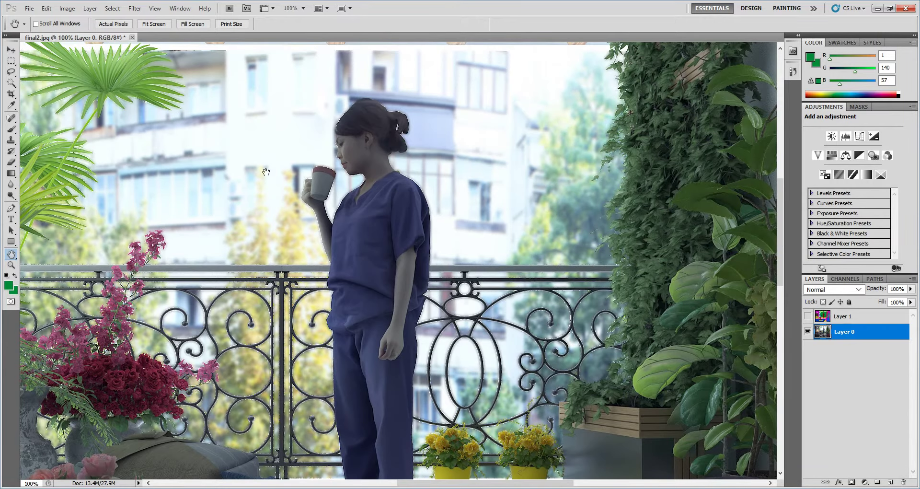
pyautogui.moveTo(203, 114); pyautogui.dragTo(259, 157)
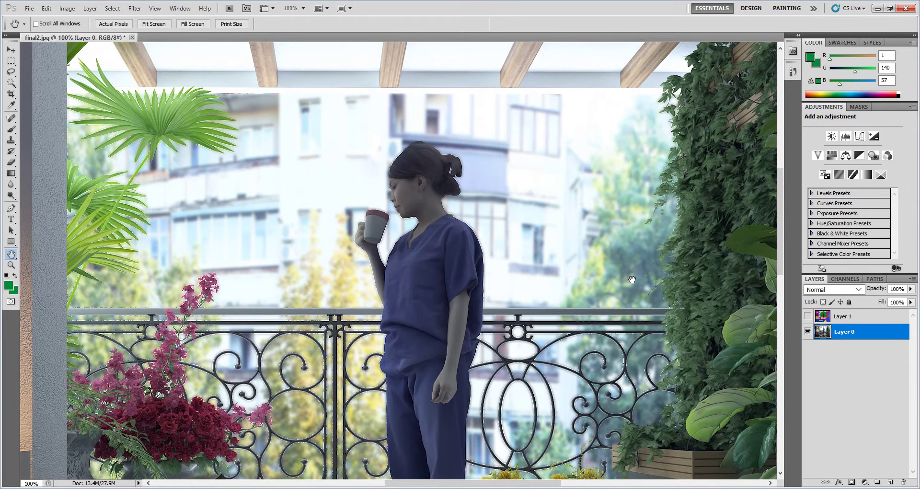
pyautogui.moveTo(633, 279); pyautogui.dragTo(591, 188)
# Select the magenta plant area on colour-ID Layer 1 with Color Range, then make Layer 0 active.
pyautogui.click(807, 316)
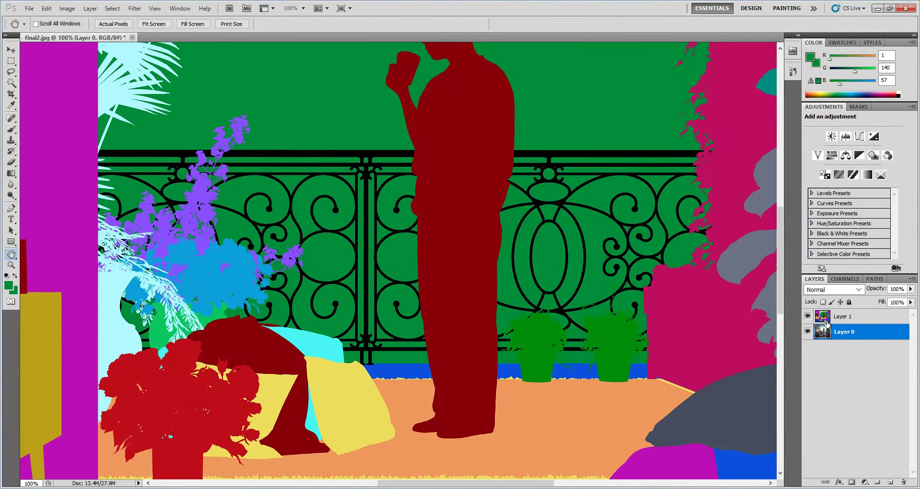
pyautogui.click(827, 322)
pyautogui.moveTo(665, 207); pyautogui.dragTo(479, 288)
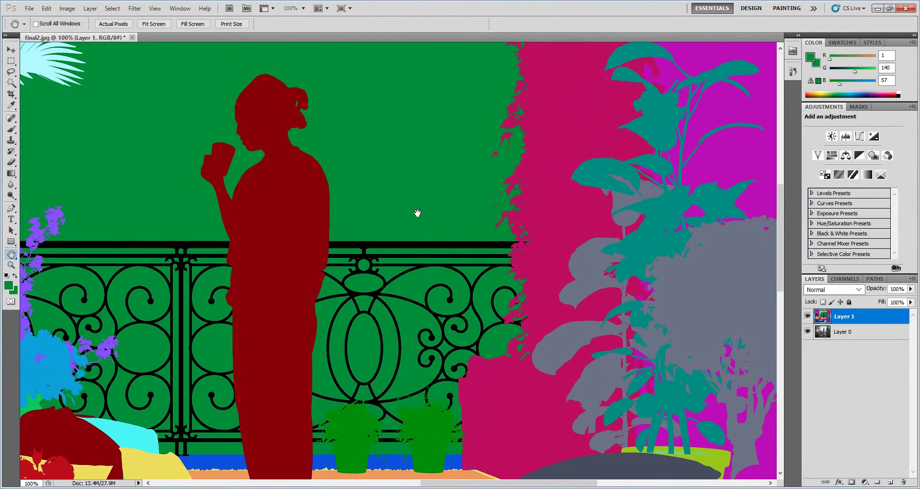
pyautogui.click(134, 9)
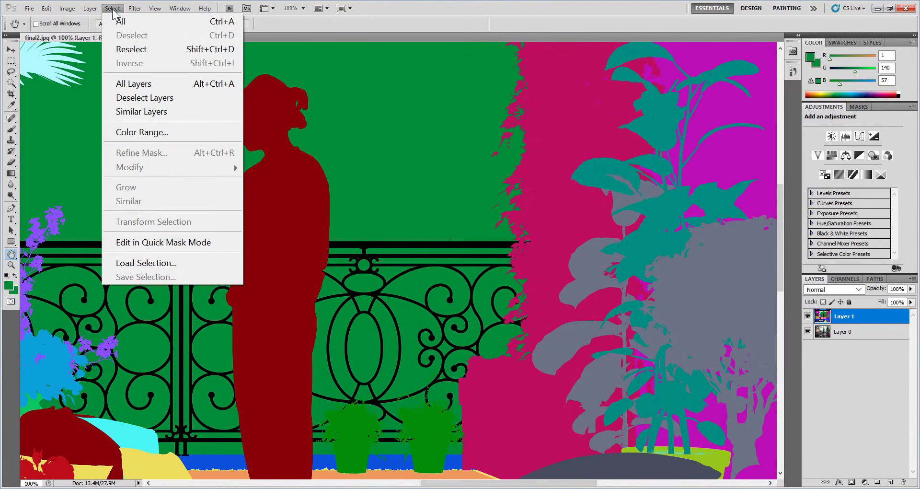
pyautogui.click(143, 131)
pyautogui.click(537, 121)
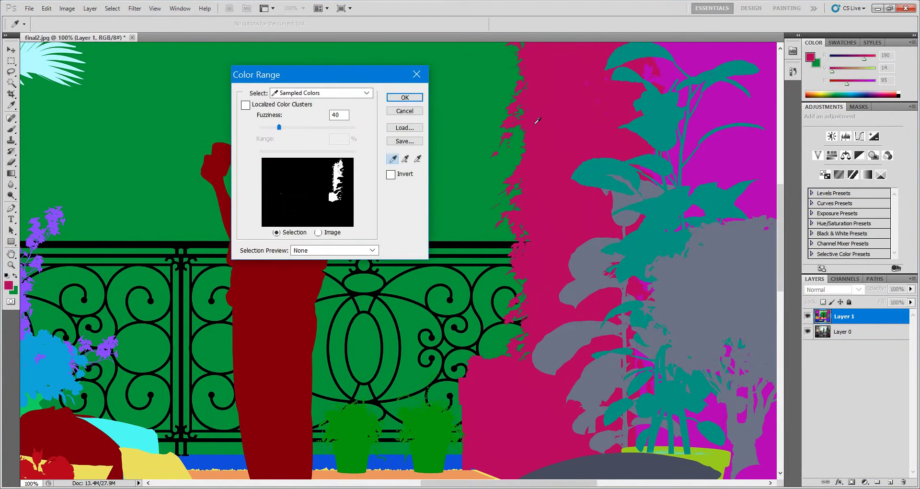
pyautogui.click(401, 99)
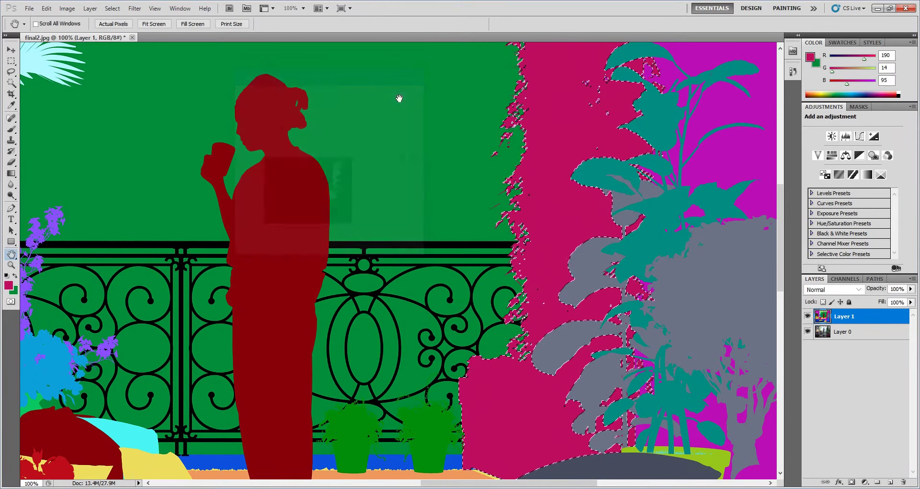
pyautogui.click(807, 315)
pyautogui.click(825, 336)
pyautogui.moveTo(618, 156); pyautogui.dragTo(600, 236)
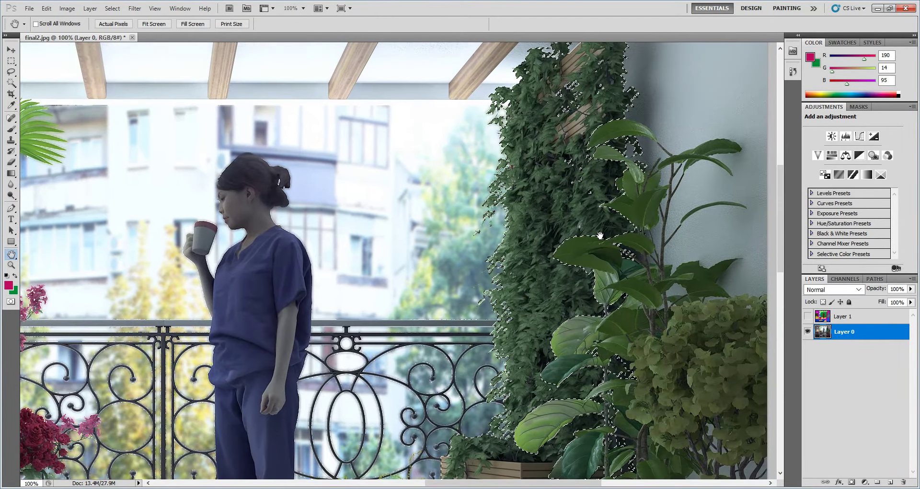
# Brighten the selected ivy and leafy plants on Layer 0 with a raised Curves adjustment.
pyautogui.click(67, 8)
pyautogui.moveTo(94, 43)
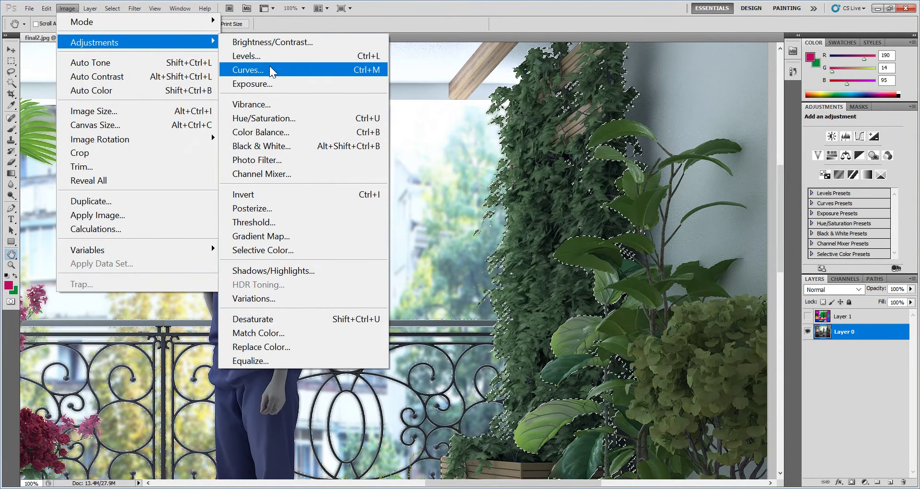
pyautogui.click(269, 70)
pyautogui.moveTo(715, 72); pyautogui.dragTo(807, 43)
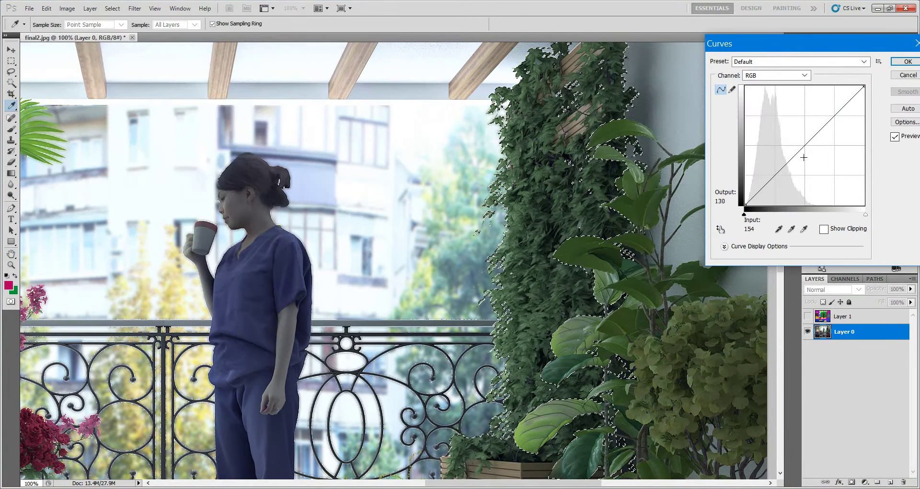
pyautogui.click(781, 176)
pyautogui.moveTo(807, 155); pyautogui.dragTo(827, 120)
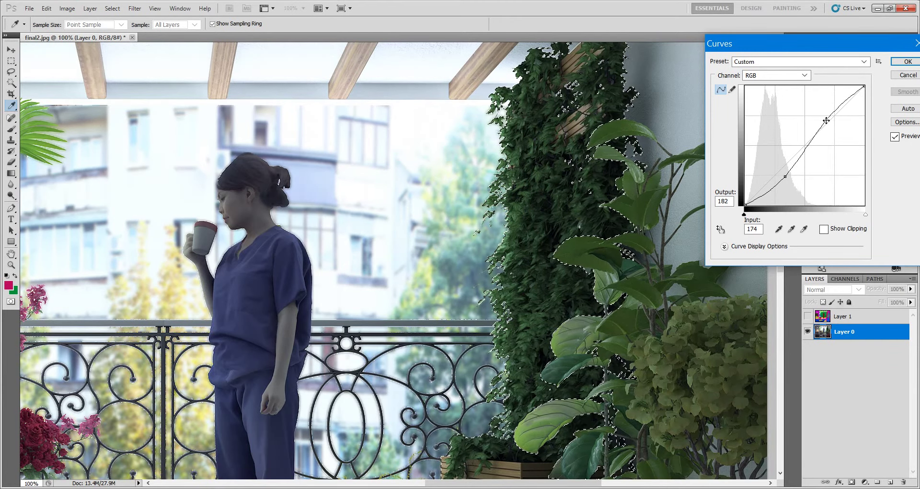
pyautogui.click(895, 137)
pyautogui.click(894, 136)
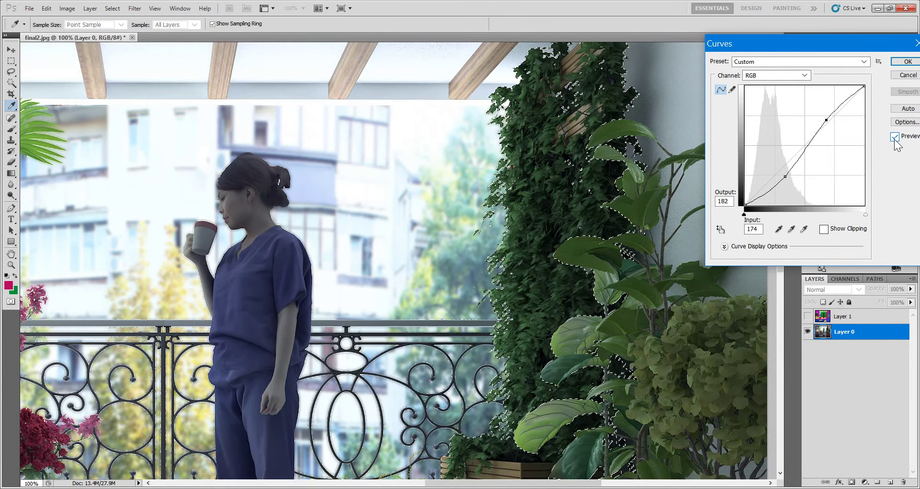
pyautogui.click(903, 62)
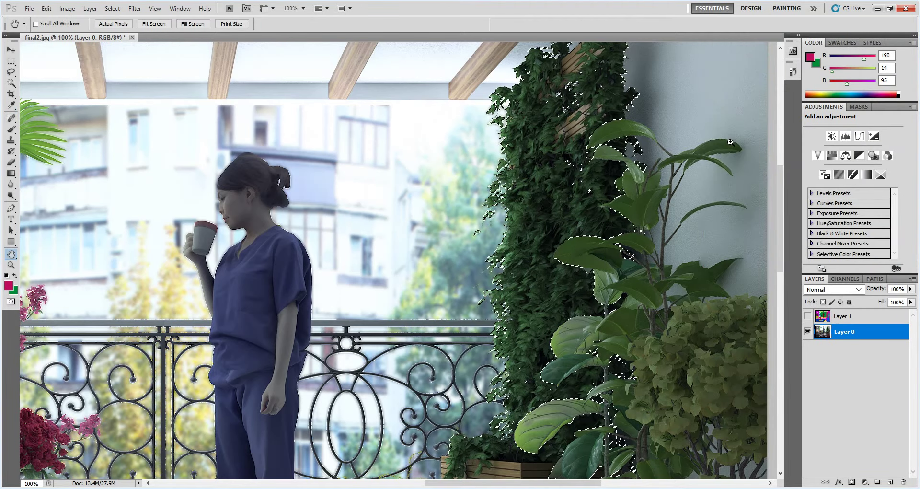
pyautogui.moveTo(652, 211); pyautogui.dragTo(566, 142)
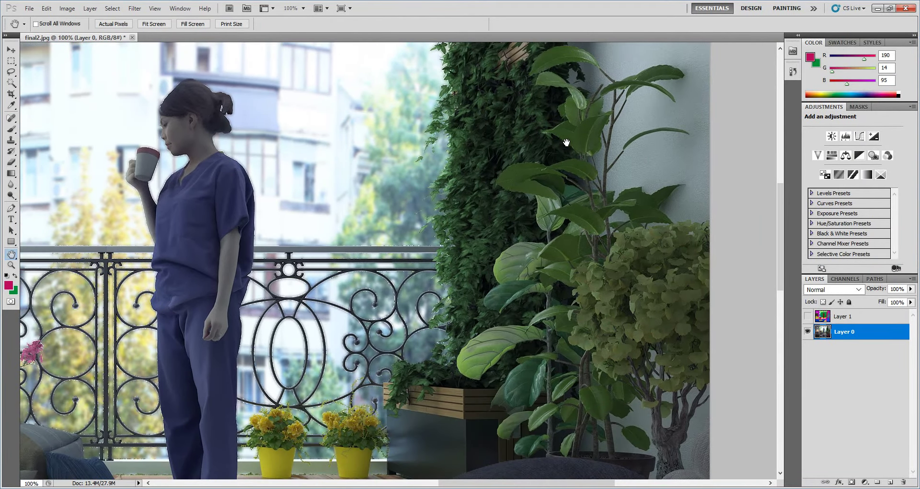
pyautogui.click(808, 317)
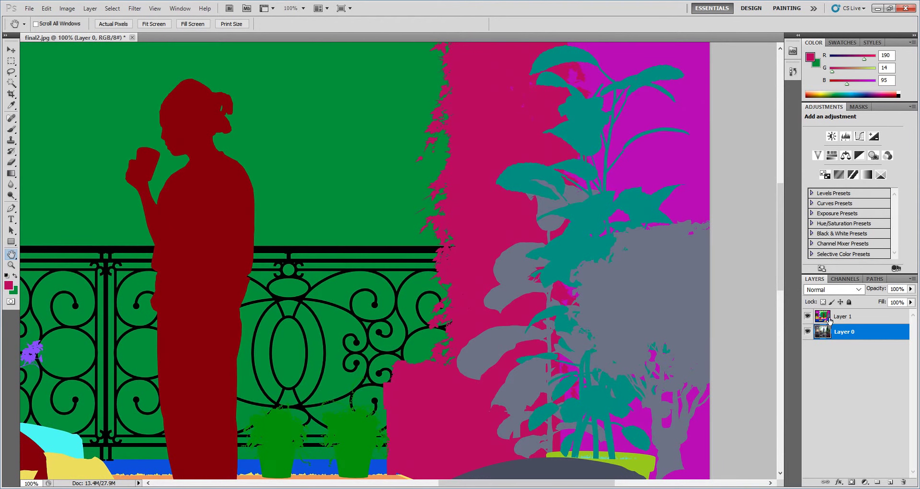
# Select the red rose bouquet on colour-ID Layer 1 with Color Range, then make Layer 0 active.
pyautogui.click(835, 319)
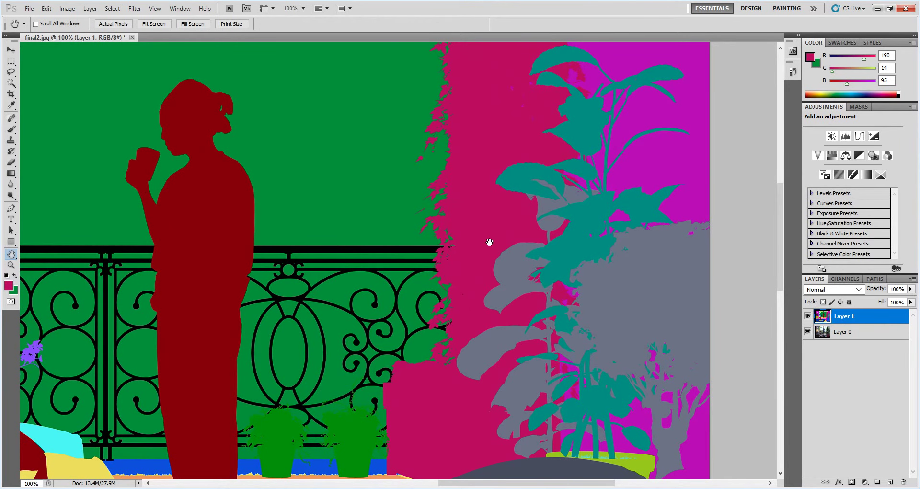
pyautogui.moveTo(489, 242); pyautogui.dragTo(580, 129)
pyautogui.moveTo(528, 176); pyautogui.dragTo(639, 176)
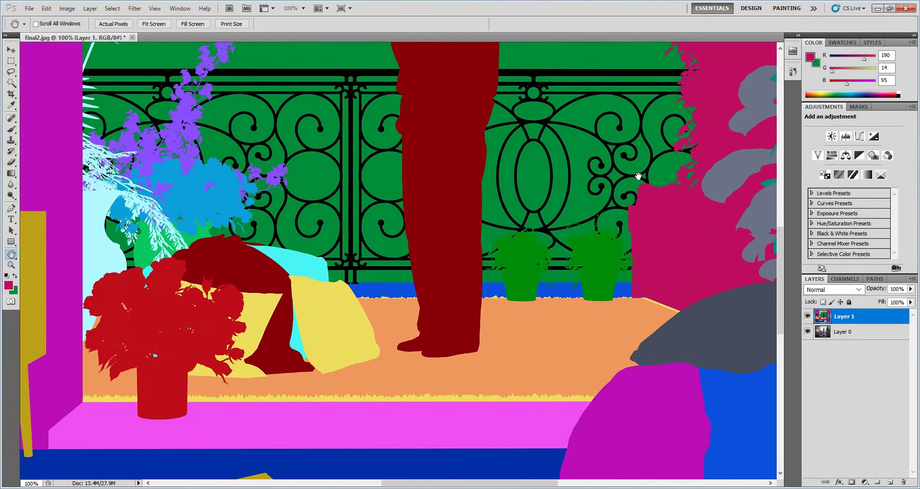
pyautogui.click(113, 9)
pyautogui.click(147, 131)
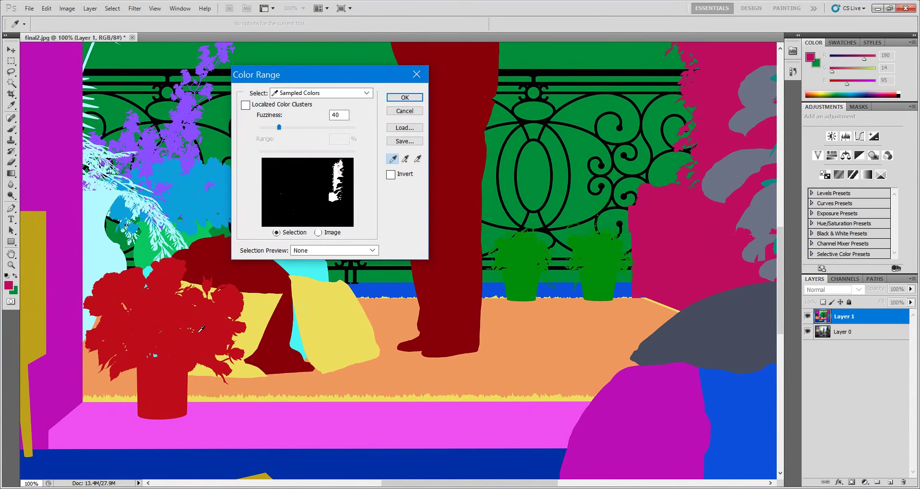
pyautogui.click(406, 99)
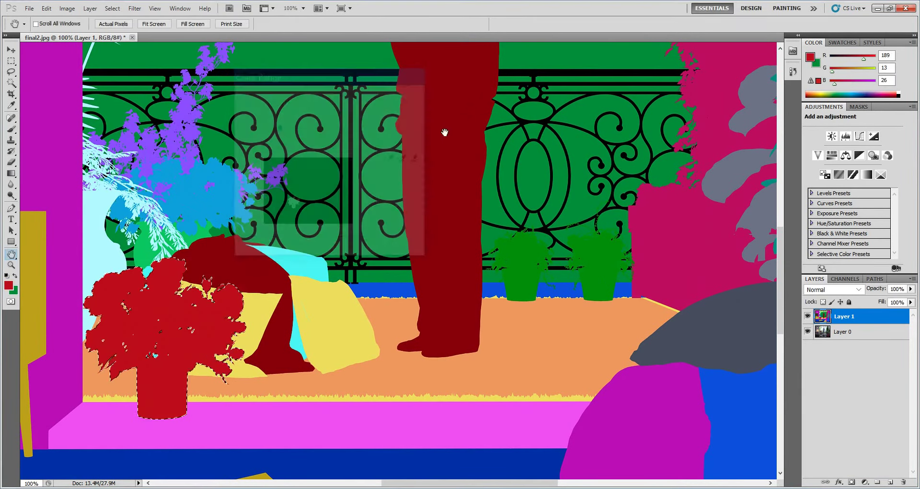
pyautogui.click(808, 317)
pyautogui.click(832, 335)
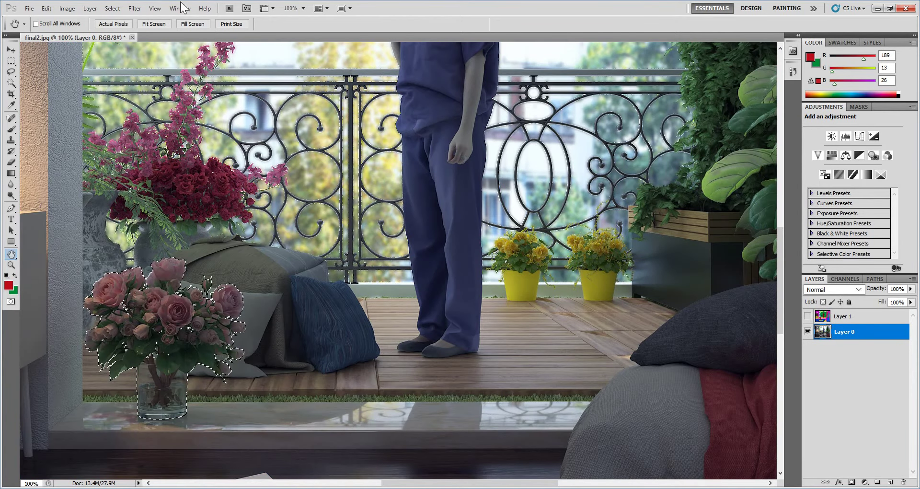
# Give the roses an S-curve in Curves, lifting highlights and lowering shadows.
pyautogui.click(67, 8)
pyautogui.moveTo(94, 42)
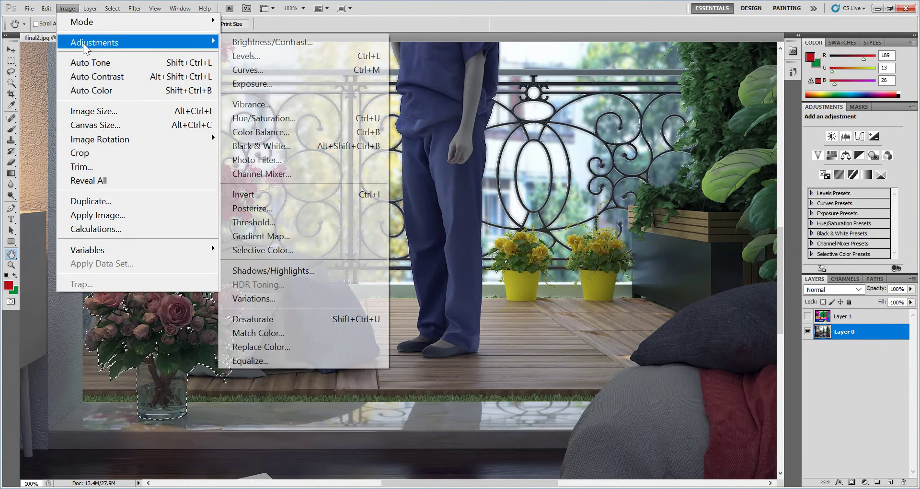
pyautogui.click(258, 71)
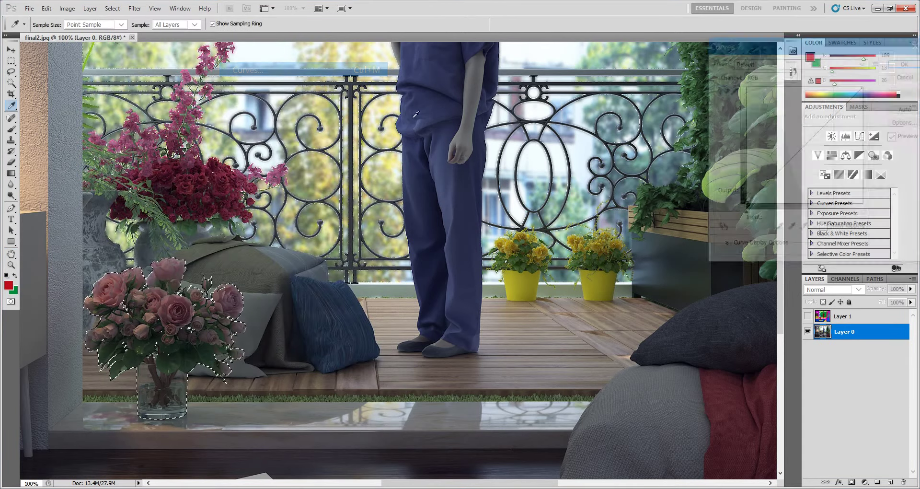
pyautogui.moveTo(836, 115); pyautogui.dragTo(833, 109)
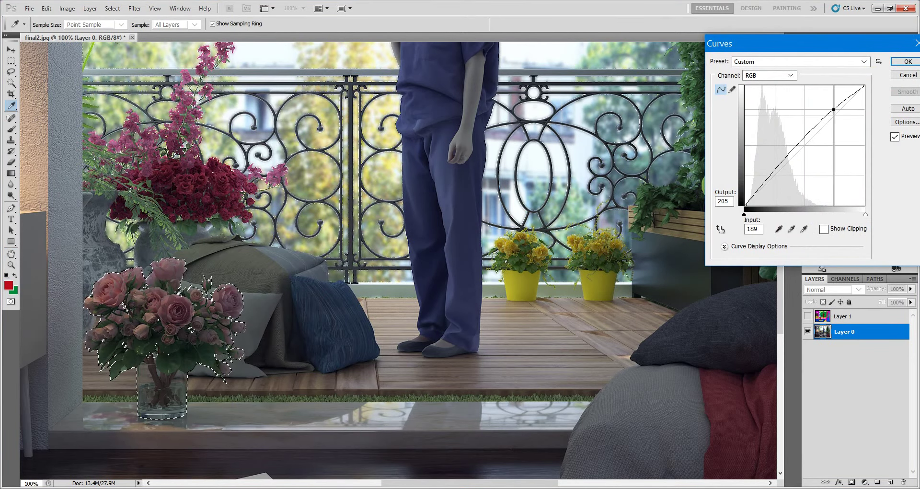
pyautogui.moveTo(781, 167); pyautogui.dragTo(786, 168)
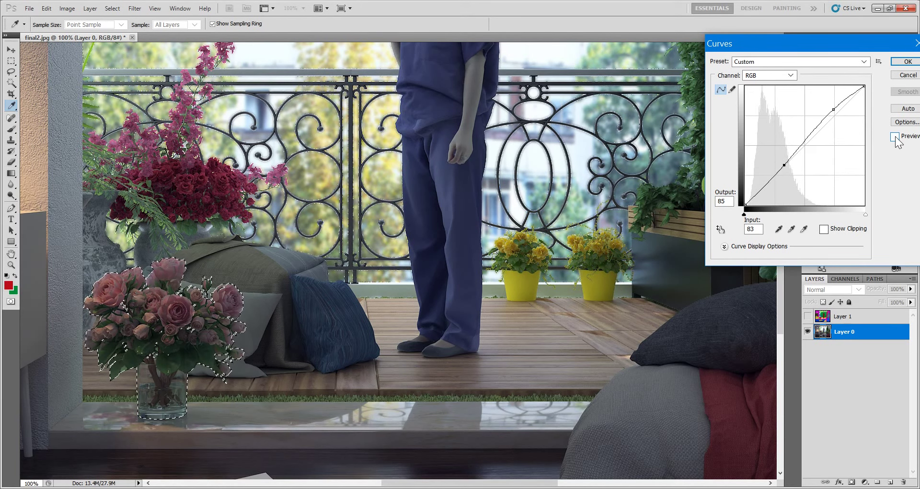
pyautogui.moveTo(831, 110); pyautogui.dragTo(828, 106)
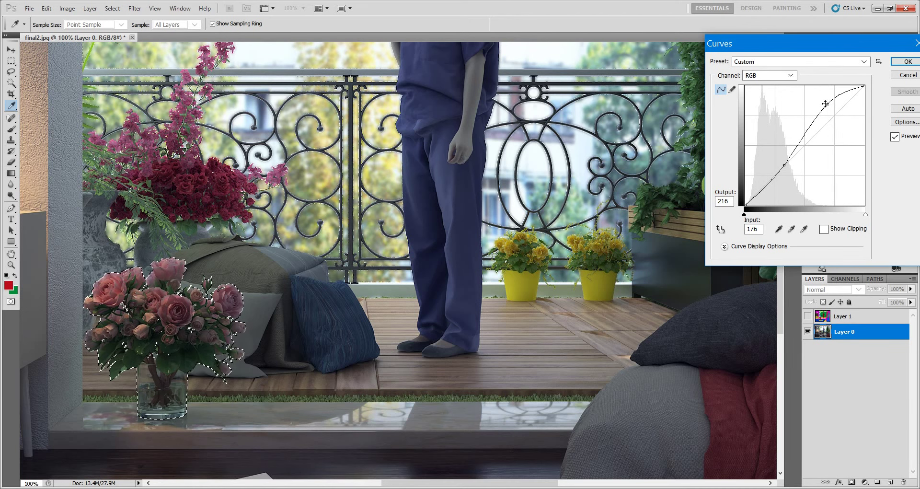
pyautogui.click(908, 65)
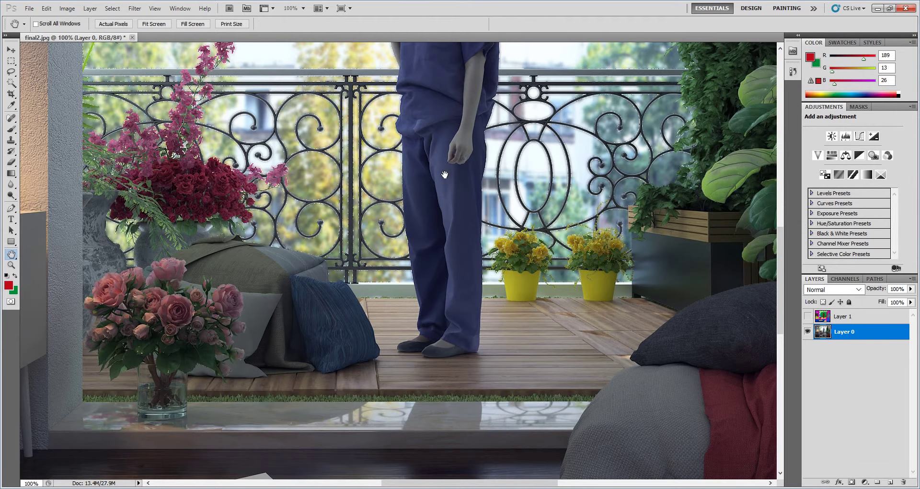
# Show and activate colour-ID Layer 1 again and switch to contiguous colour picking.
pyautogui.moveTo(445, 174)
pyautogui.mouseDown()
pyautogui.moveTo(507, 218)
pyautogui.moveTo(481, 237)
pyautogui.mouseUp()
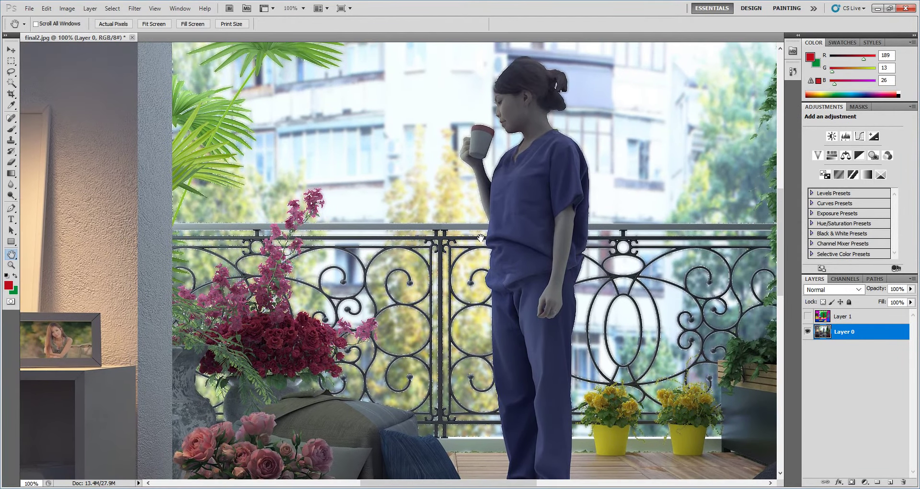
pyautogui.click(807, 317)
pyautogui.click(829, 319)
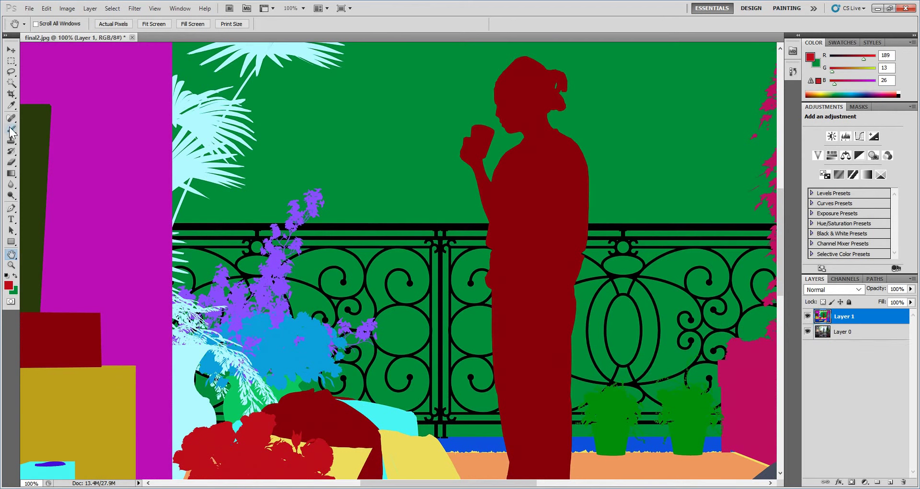
pyautogui.click(15, 83)
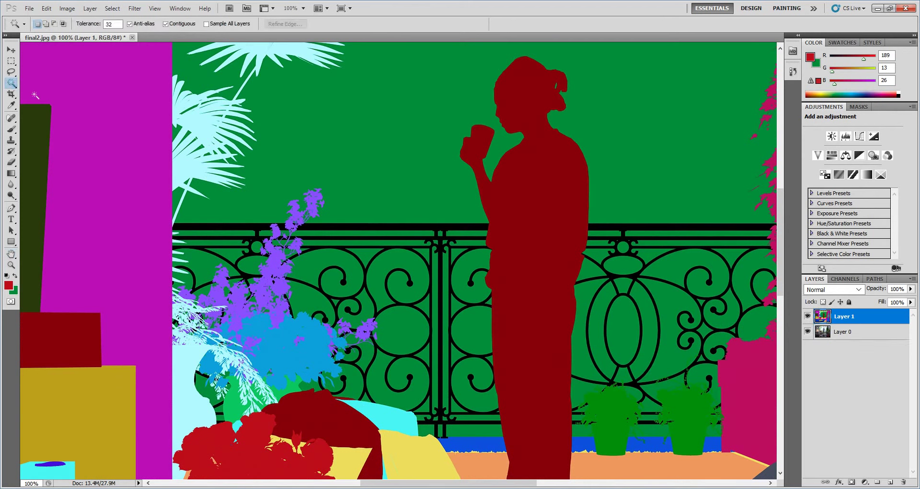
# Select the purple flowers on colour-ID Layer 1 using Color Range.
pyautogui.click(239, 303)
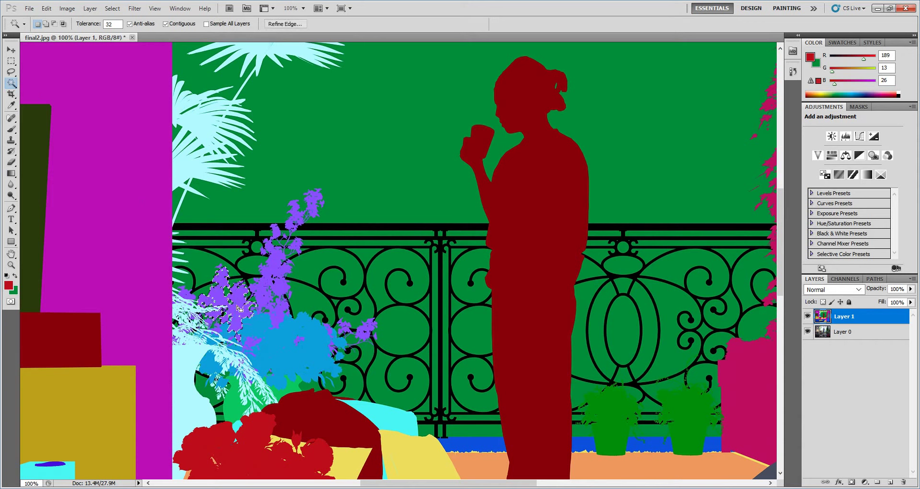
pyautogui.hotkey('ctrl', 'd')
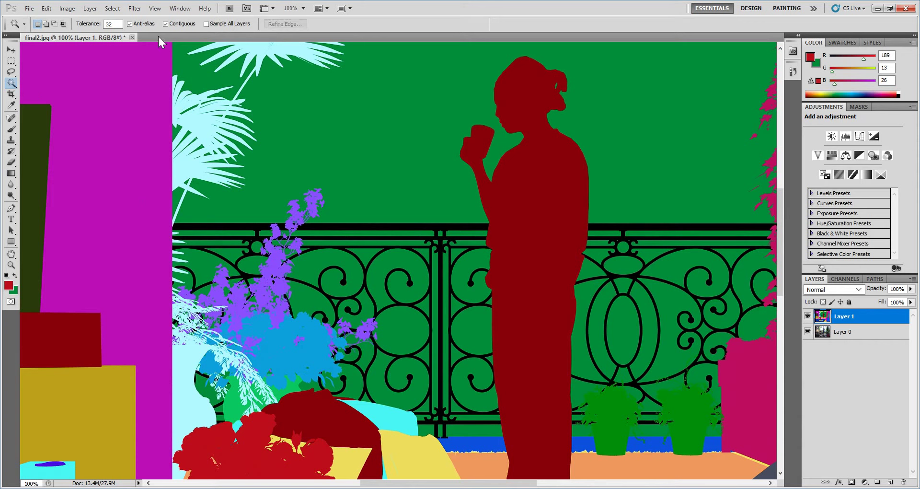
pyautogui.click(112, 8)
pyautogui.click(112, 8)
pyautogui.click(90, 8)
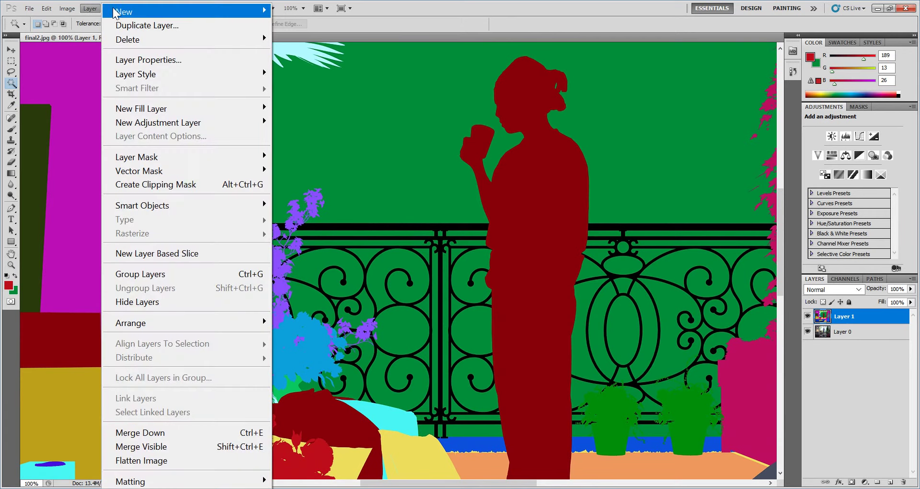
pyautogui.click(393, 9)
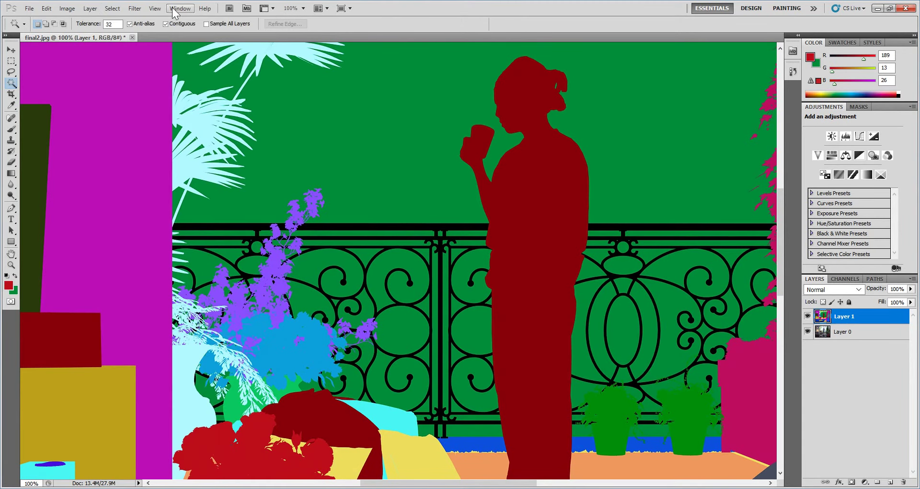
pyautogui.click(113, 8)
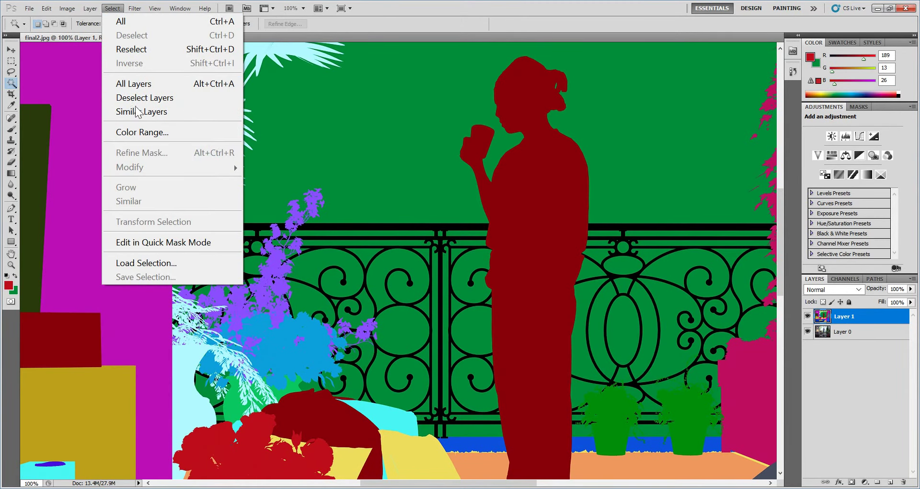
pyautogui.click(139, 133)
pyautogui.click(272, 268)
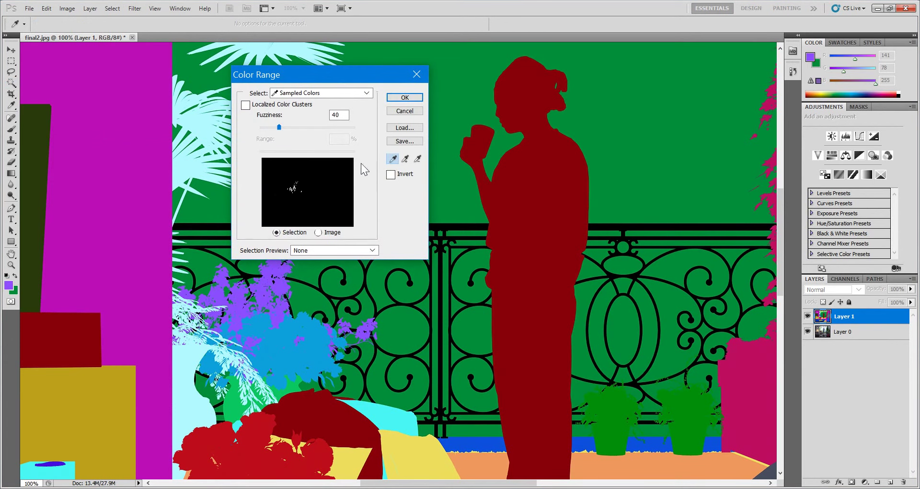
pyautogui.click(404, 100)
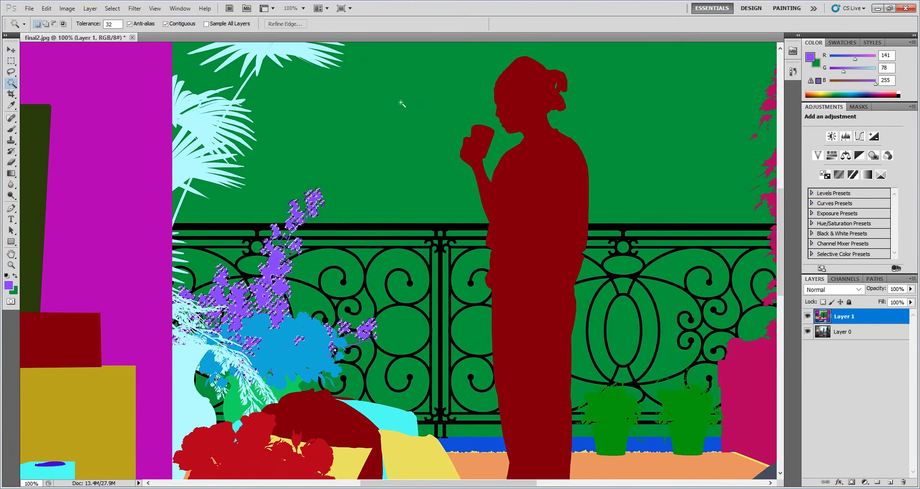
# Apply an S-curve (95→79, 180→188) to the flowers on Layer 0 and deselect.
pyautogui.click(807, 315)
pyautogui.click(823, 332)
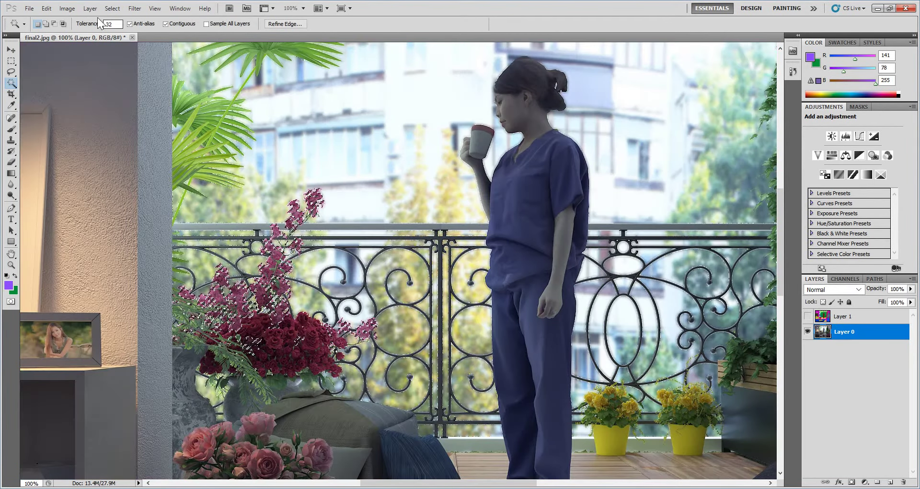
pyautogui.click(70, 10)
pyautogui.moveTo(94, 42)
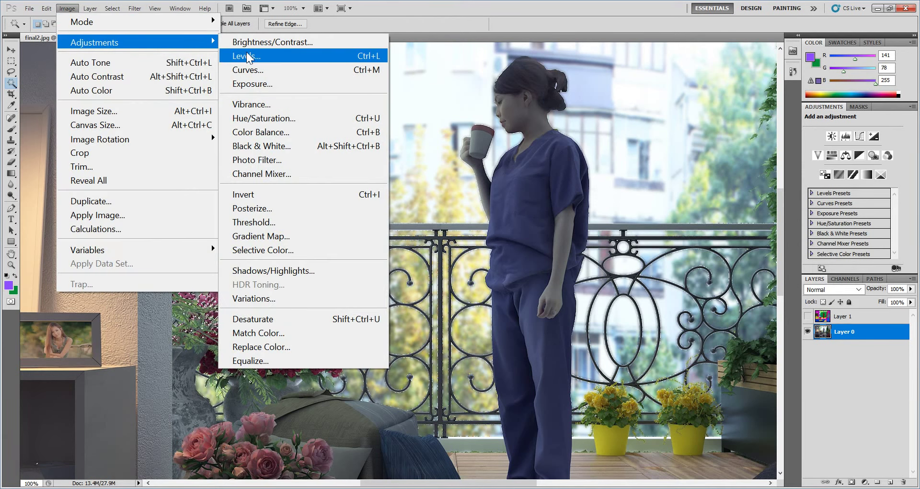
pyautogui.click(252, 68)
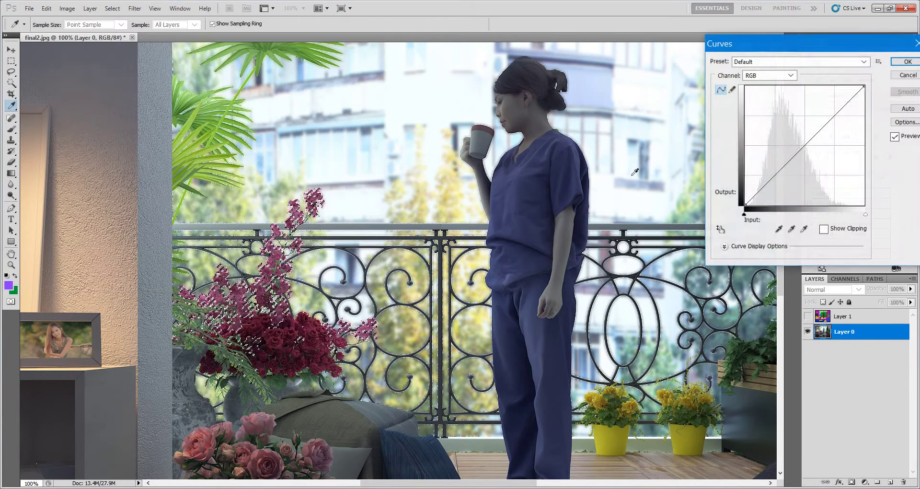
pyautogui.moveTo(790, 162); pyautogui.dragTo(789, 168)
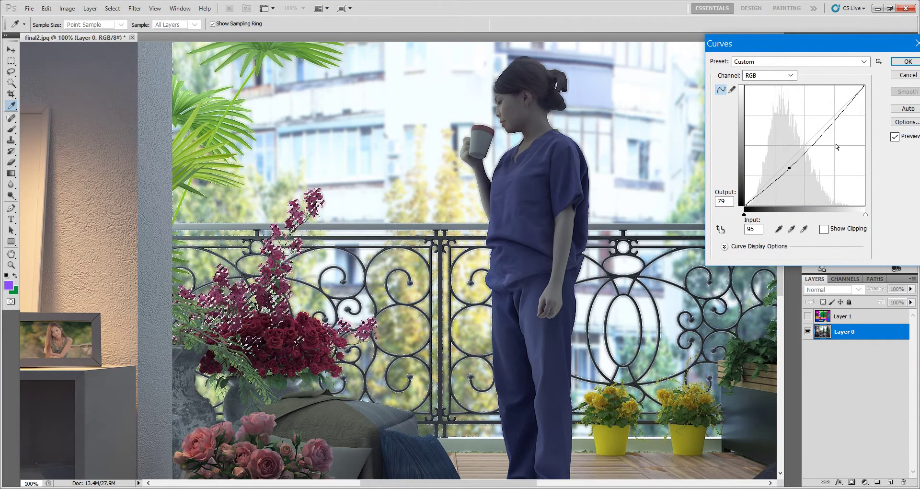
pyautogui.moveTo(842, 124); pyautogui.dragTo(829, 117)
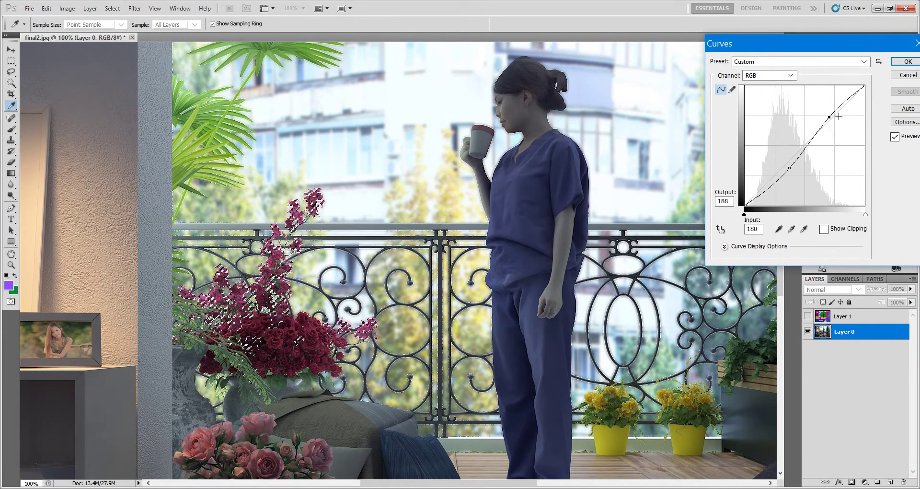
pyautogui.click(895, 137)
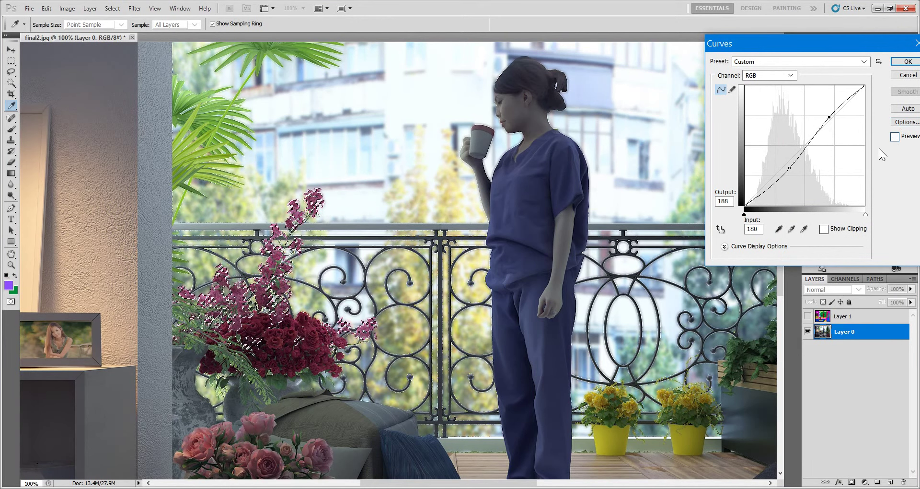
pyautogui.click(908, 61)
pyautogui.press('w')
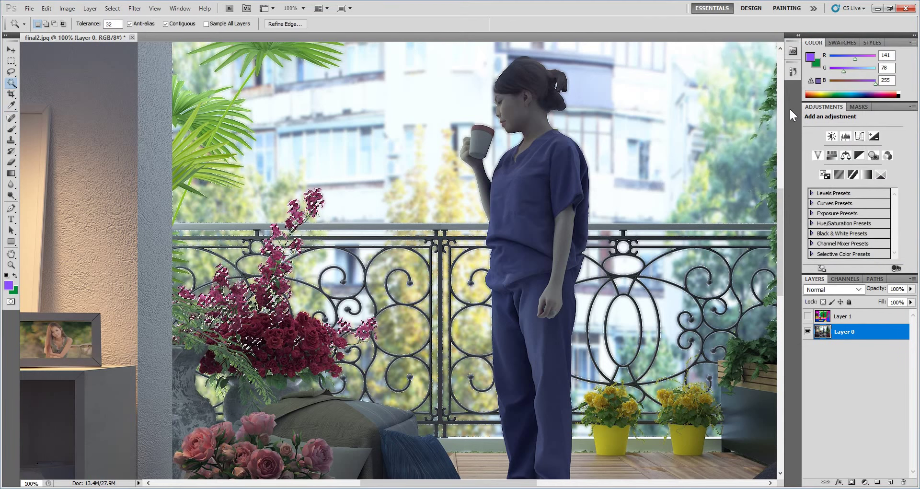
pyautogui.hotkey('ctrl', 'd')
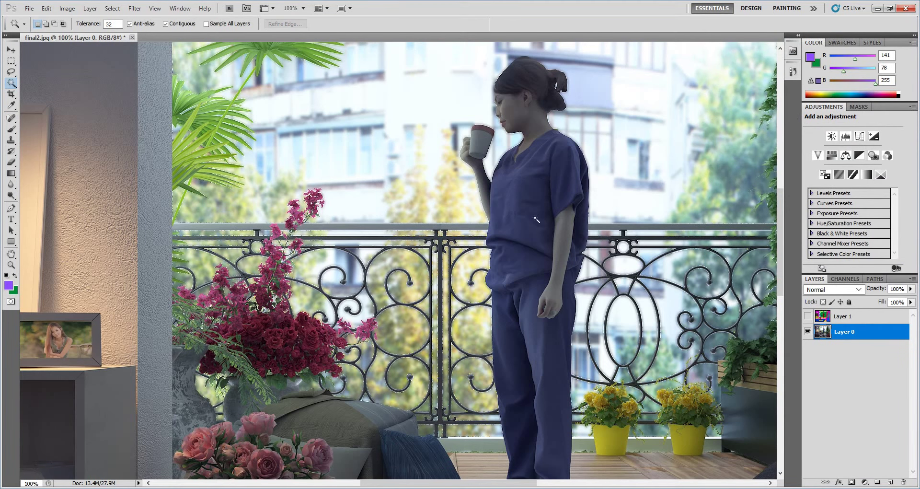
# Select the orange floor region on colour-ID Layer 1 with Color Range, then make Layer 0 active.
pyautogui.moveTo(392, 261)
pyautogui.mouseDown()
pyautogui.moveTo(363, 291)
pyautogui.moveTo(360, 269)
pyautogui.moveTo(417, 202)
pyautogui.mouseUp()
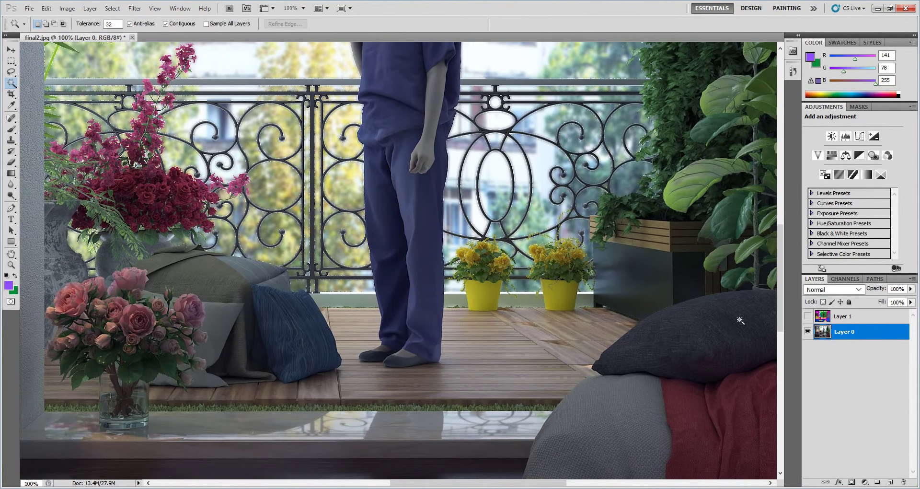
pyautogui.click(808, 317)
pyautogui.click(844, 317)
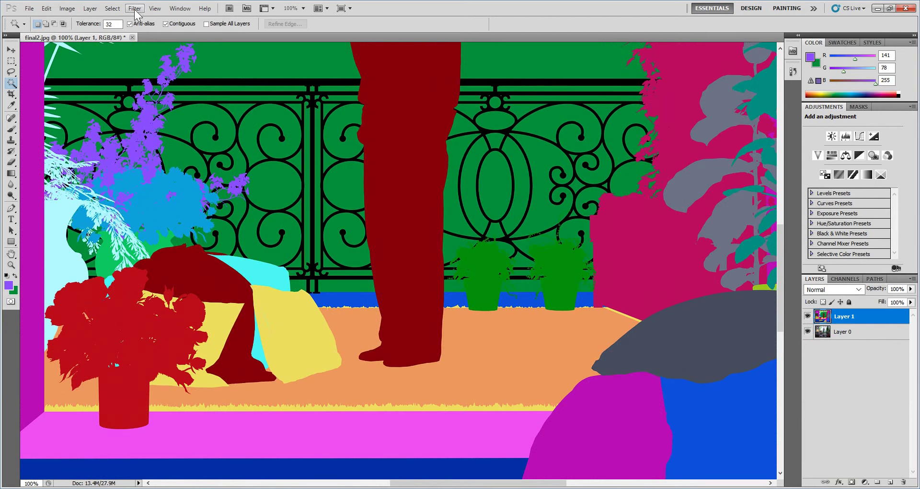
pyautogui.click(112, 8)
pyautogui.click(153, 130)
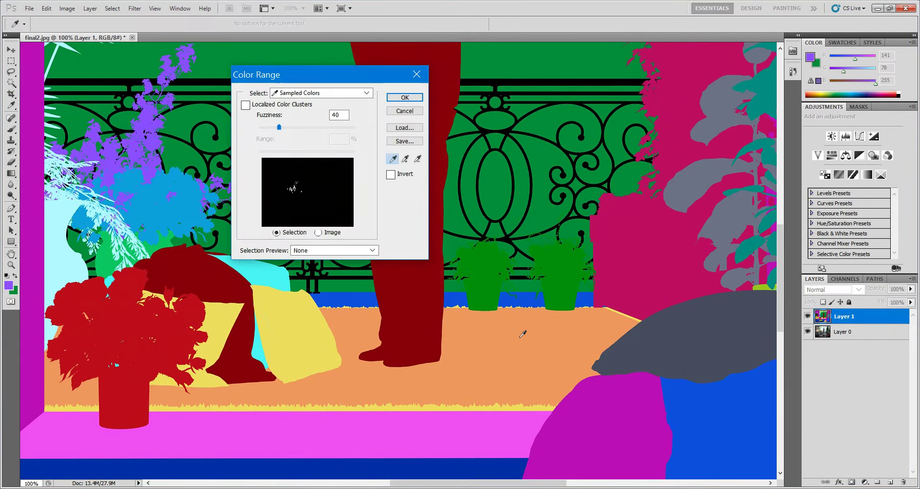
pyautogui.click(539, 350)
pyautogui.click(405, 98)
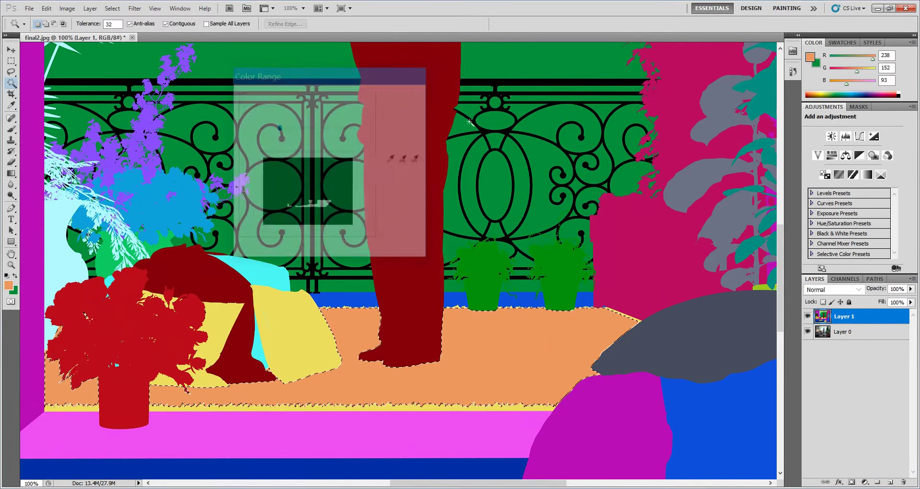
pyautogui.click(808, 315)
pyautogui.click(833, 332)
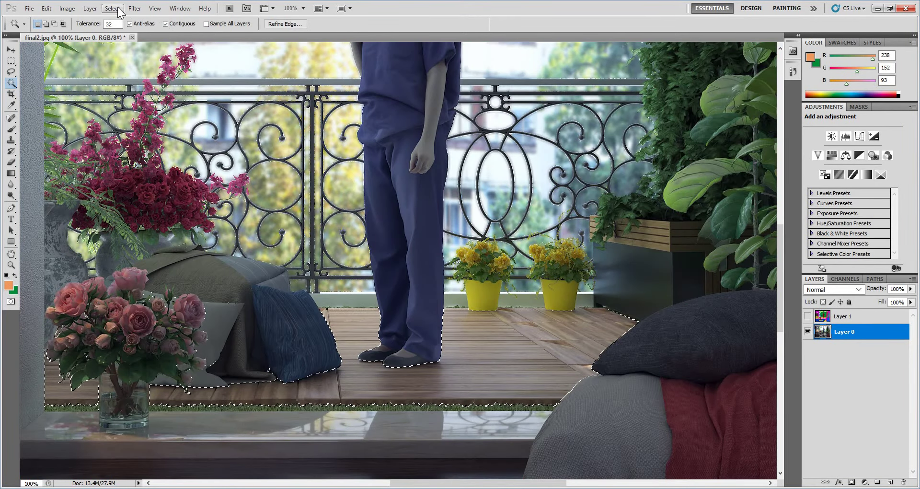
# Add contrast to the balcony floor with an S-curve raising 167 to 194.
pyautogui.click(130, 9)
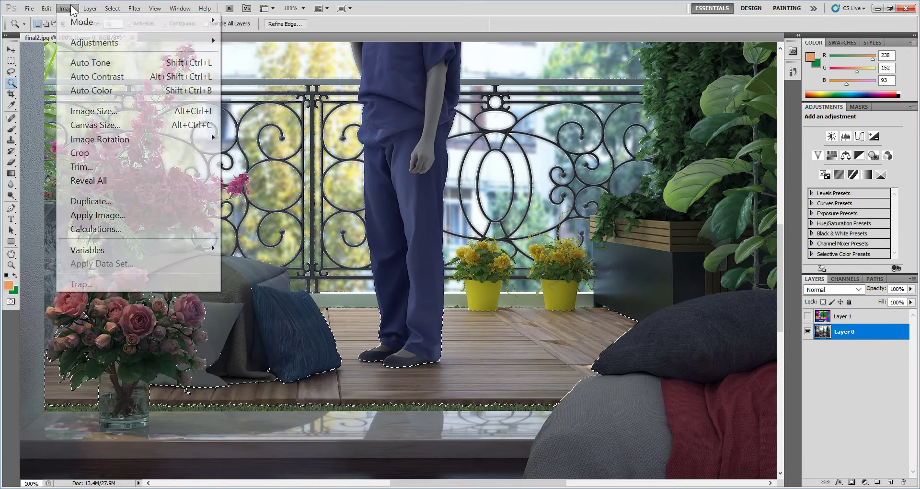
pyautogui.moveTo(94, 42)
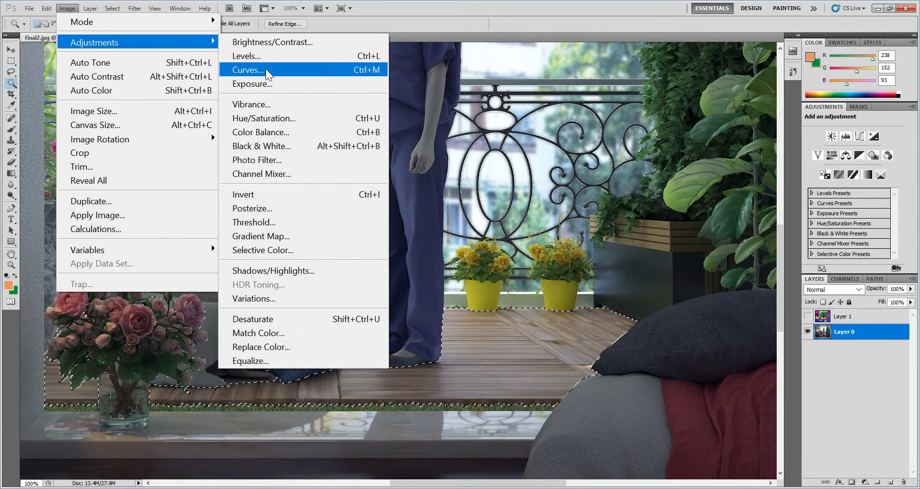
pyautogui.click(265, 68)
pyautogui.moveTo(788, 162); pyautogui.dragTo(794, 163)
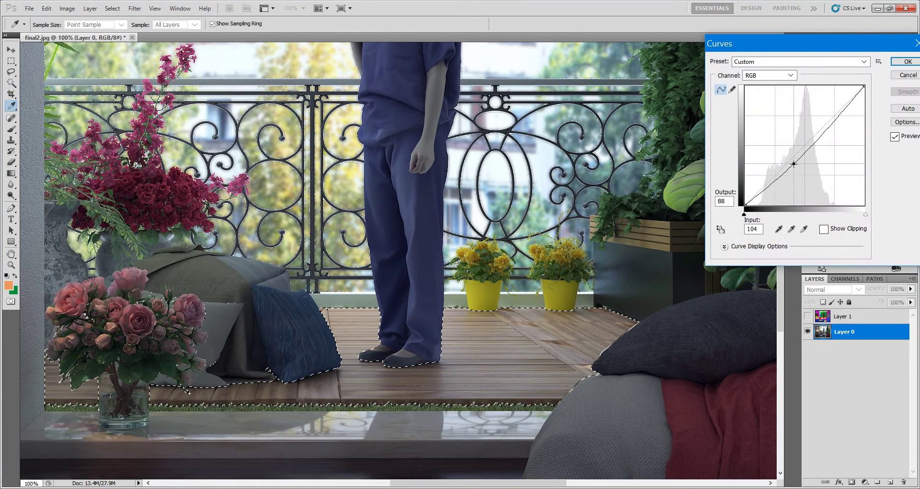
pyautogui.moveTo(830, 123); pyautogui.dragTo(824, 116)
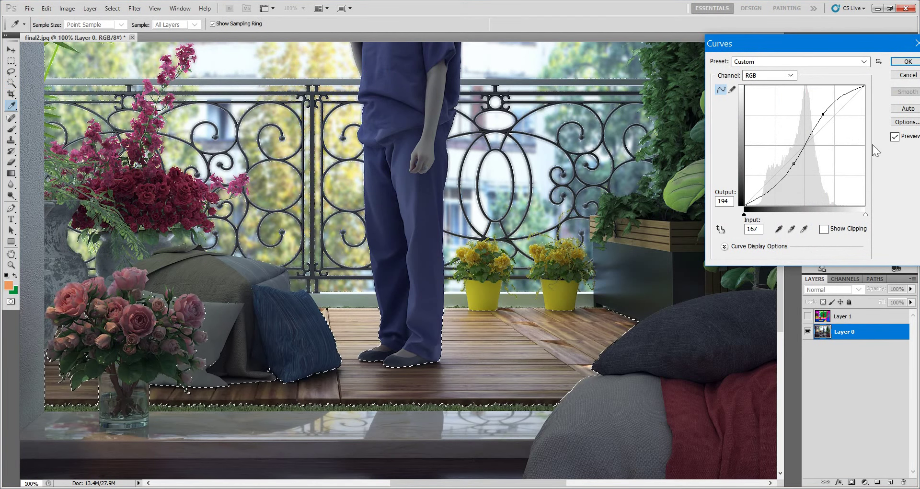
pyautogui.click(895, 137)
pyautogui.click(896, 137)
pyautogui.click(909, 63)
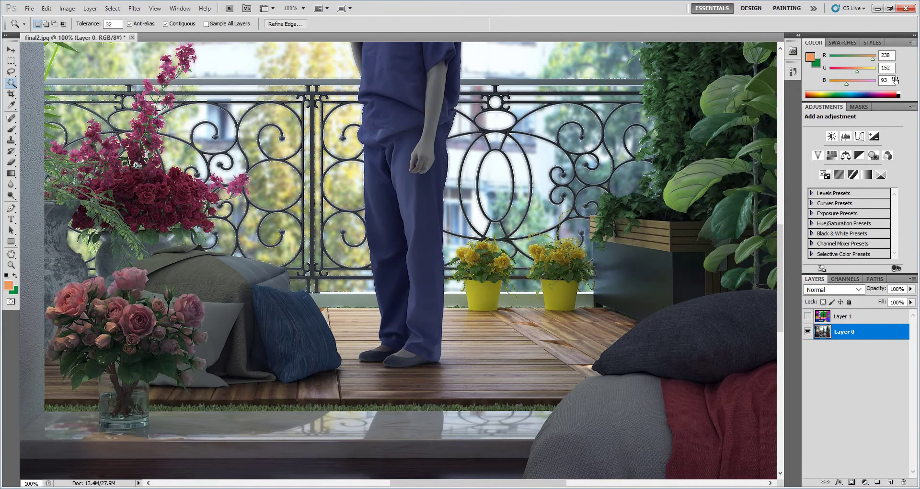
# Select the blue front-floor region on colour-ID Layer 1 and switch editing to Layer 0.
pyautogui.moveTo(564, 284)
pyautogui.mouseDown()
pyautogui.moveTo(592, 191)
pyautogui.moveTo(645, 302)
pyautogui.moveTo(604, 231)
pyautogui.mouseUp()
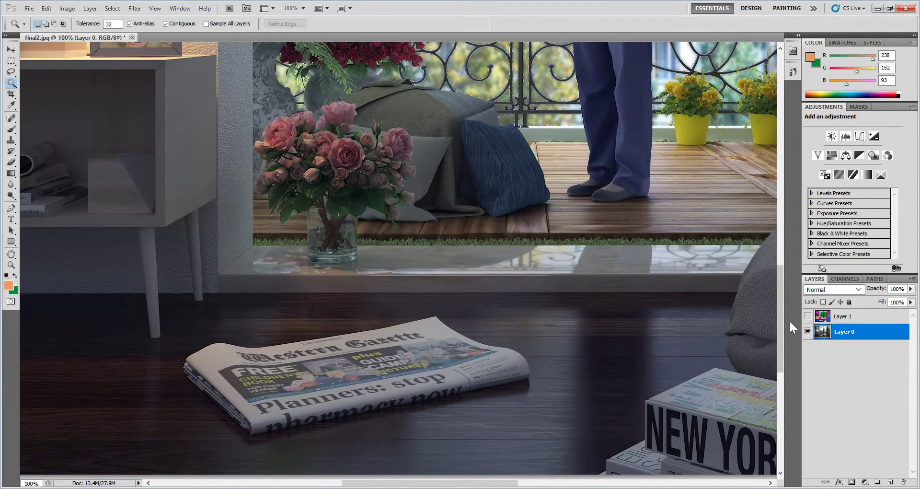
pyautogui.click(808, 317)
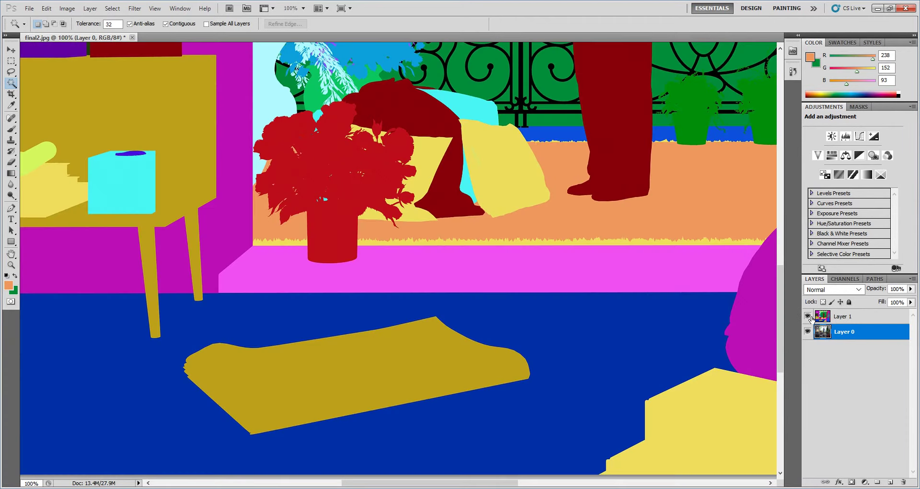
pyautogui.click(843, 316)
pyautogui.click(647, 326)
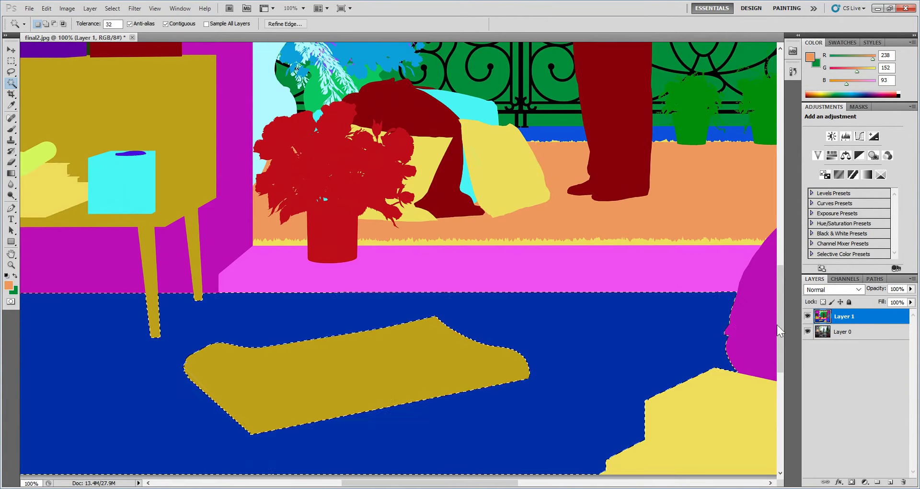
pyautogui.click(808, 316)
pyautogui.click(822, 335)
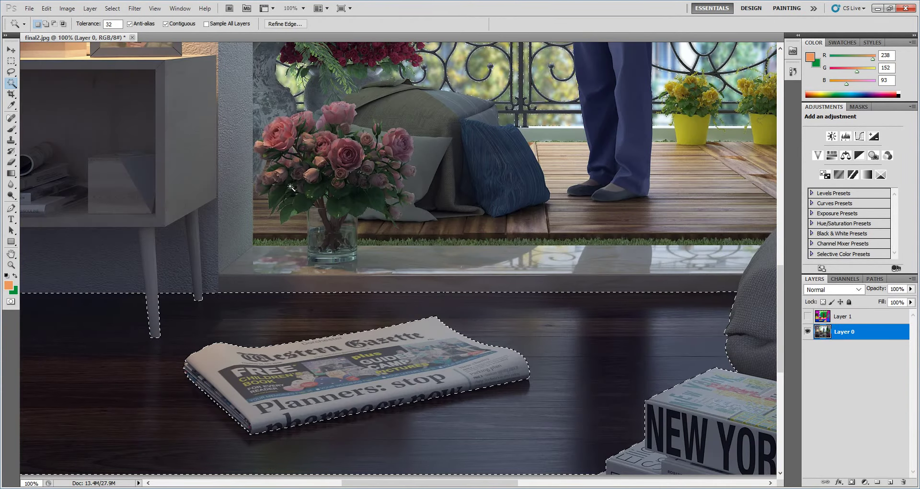
# Brighten the dark front floor with a Curves lift (79→88, 179→216) and zoom out.
pyautogui.click(134, 8)
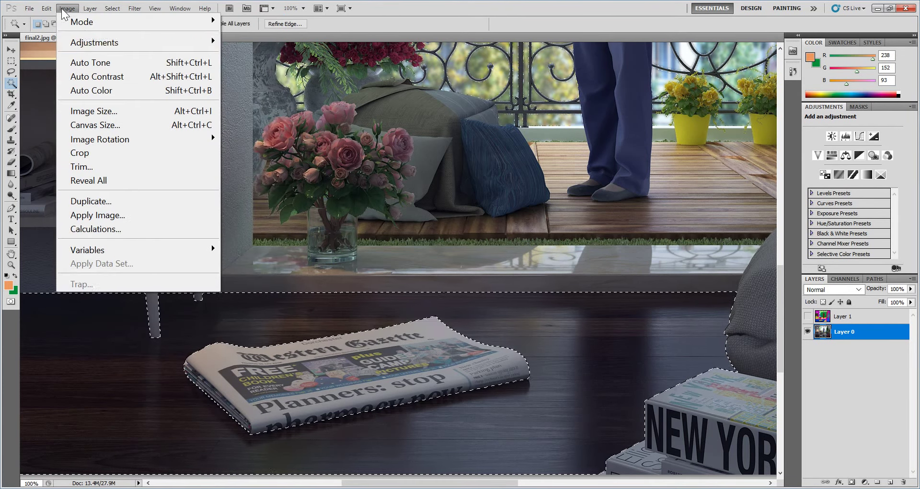
pyautogui.moveTo(137, 42)
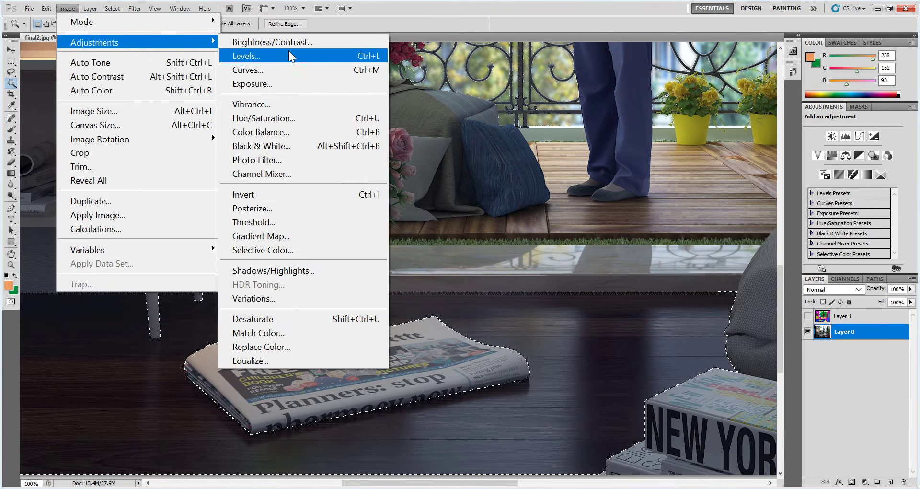
pyautogui.click(289, 84)
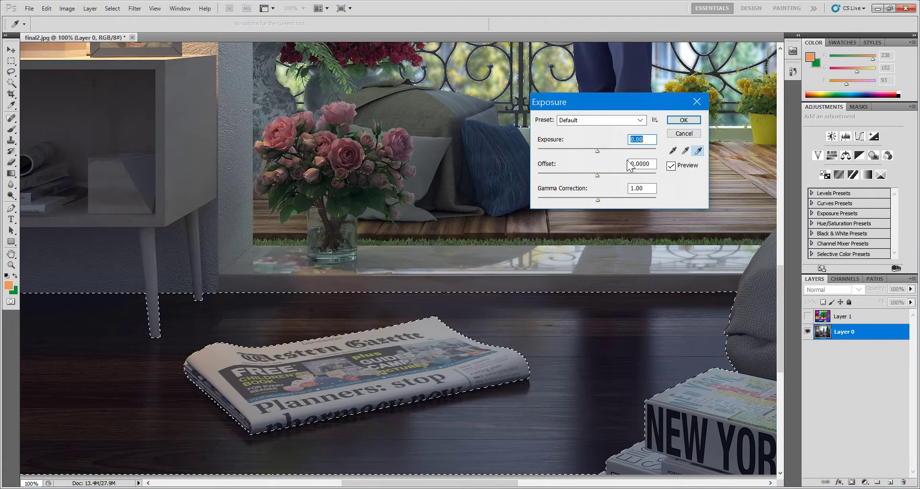
pyautogui.click(684, 120)
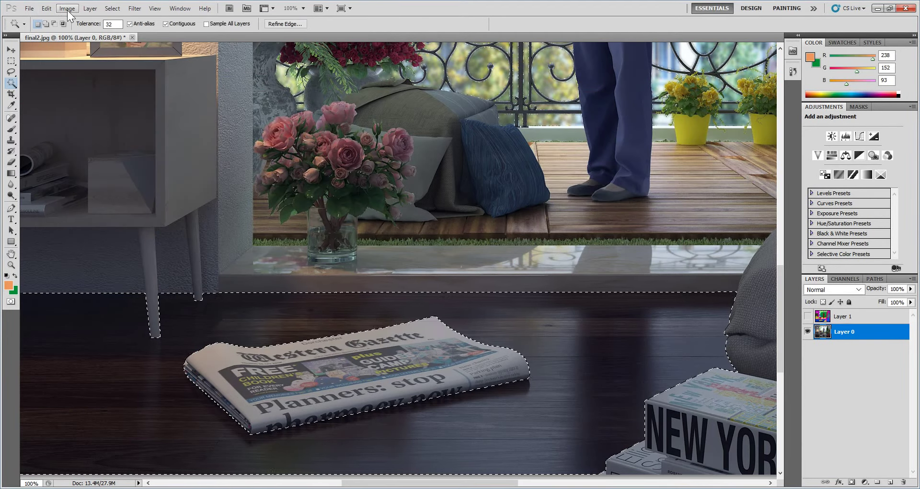
pyautogui.click(67, 8)
pyautogui.click(269, 72)
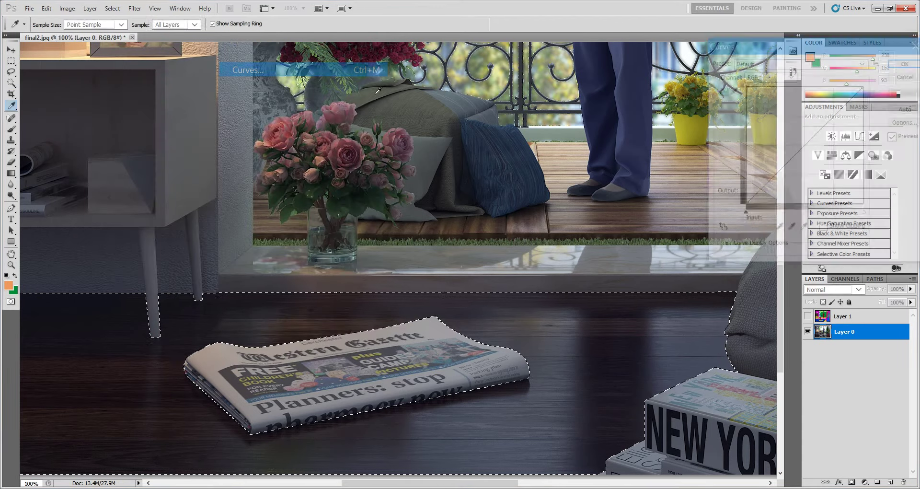
pyautogui.moveTo(834, 113); pyautogui.dragTo(829, 108)
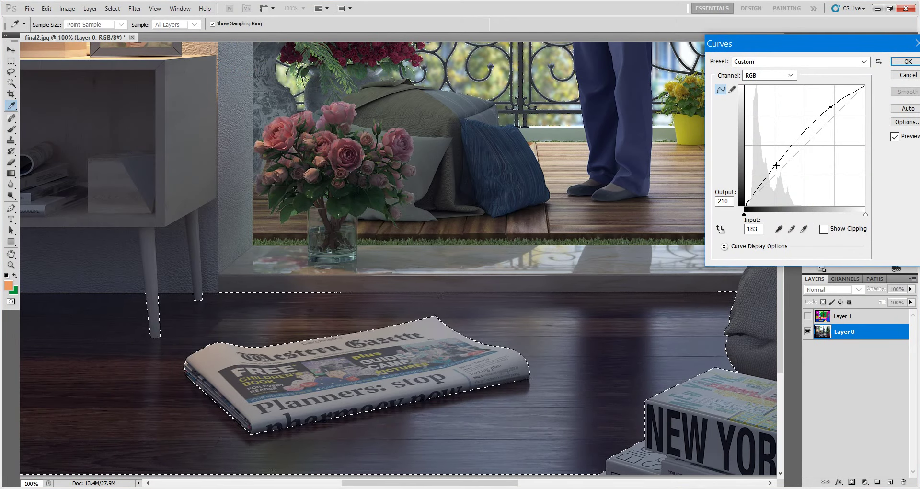
pyautogui.moveTo(776, 165); pyautogui.dragTo(782, 164)
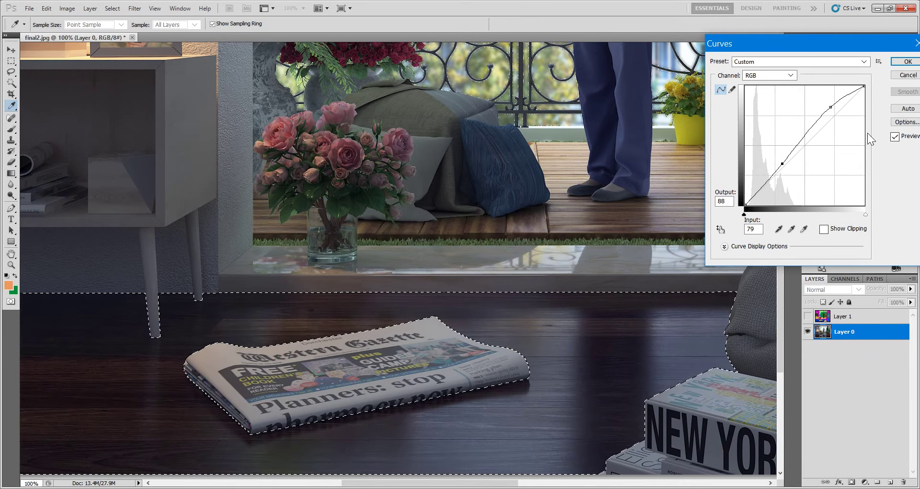
pyautogui.click(896, 137)
pyautogui.click(895, 137)
pyautogui.moveTo(831, 108); pyautogui.dragTo(829, 105)
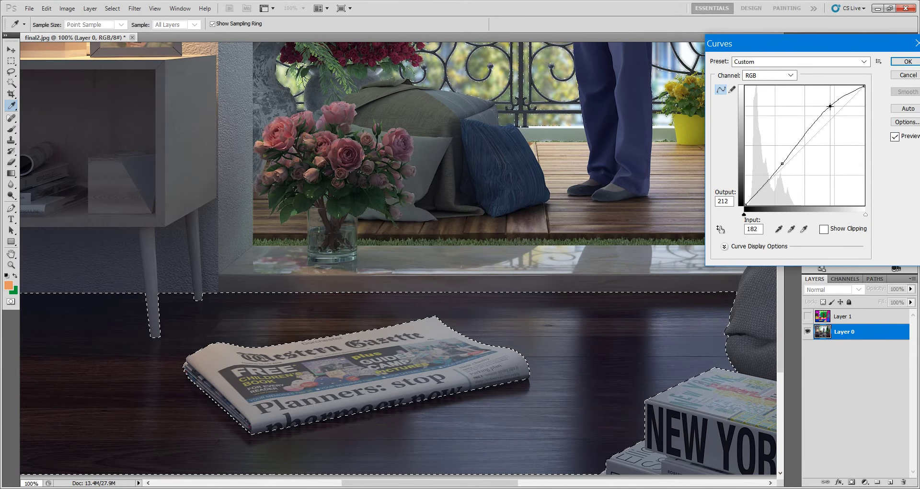
pyautogui.click(895, 62)
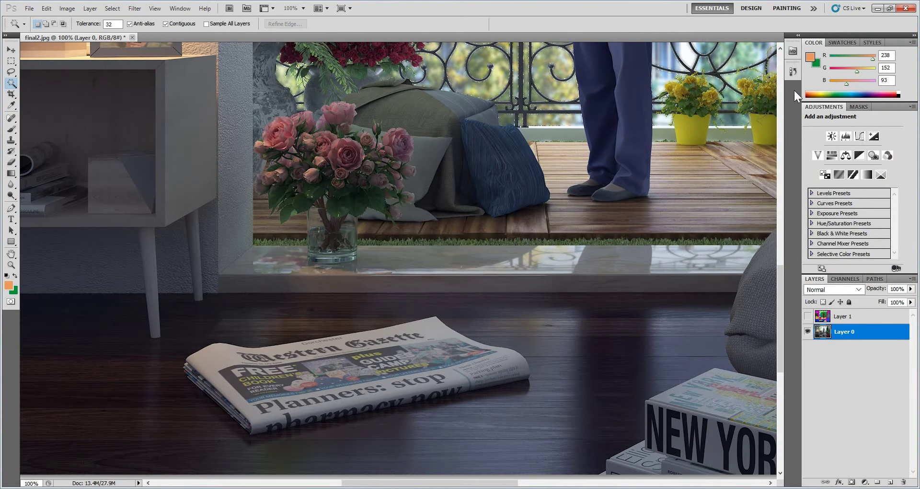
pyautogui.hotkey('ctrl', '-')
pyautogui.hotkey('ctrl', '-')
# Add a new empty Layer 2 above Layer 0 with the balcony in view.
pyautogui.hotkey('ctrl', '+')
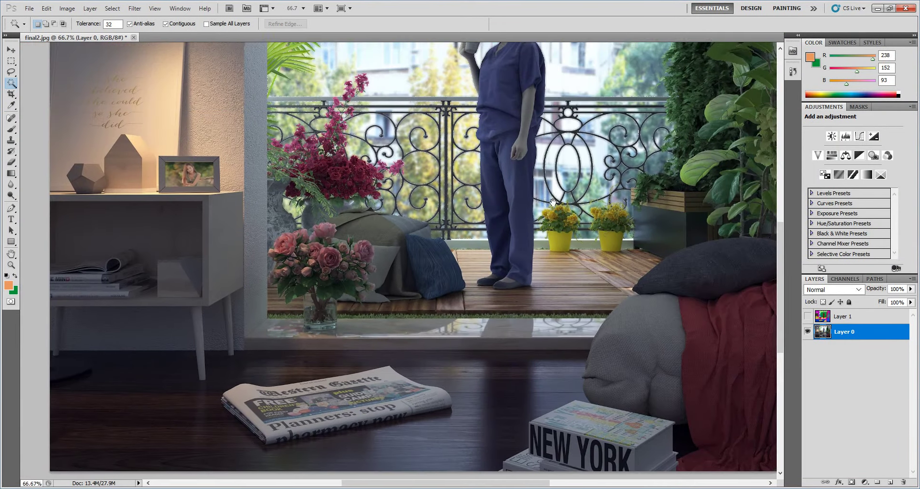
pyautogui.moveTo(553, 201)
pyautogui.mouseDown()
pyautogui.moveTo(394, 267)
pyautogui.moveTo(428, 260)
pyautogui.mouseUp()
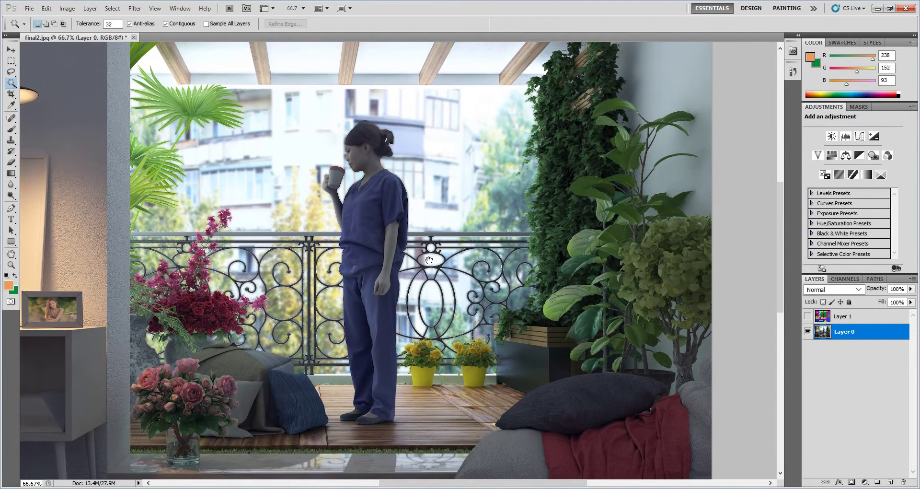
pyautogui.moveTo(429, 230); pyautogui.dragTo(432, 238)
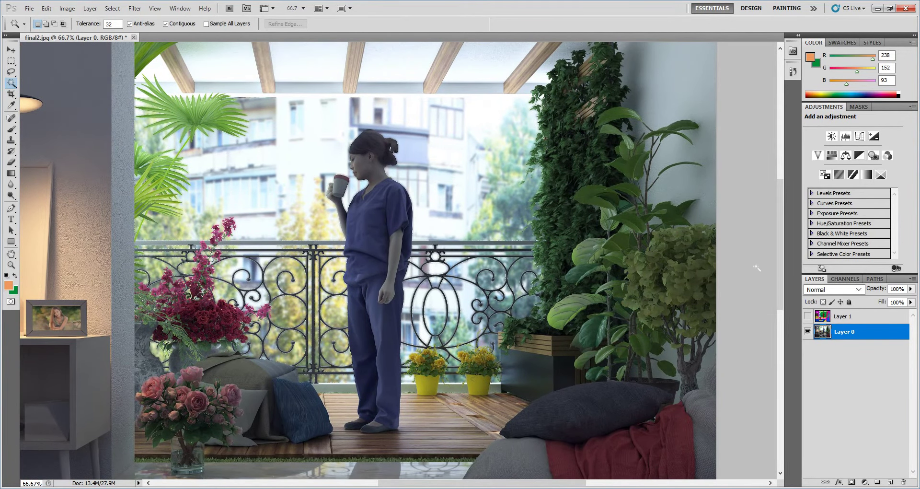
pyautogui.click(891, 482)
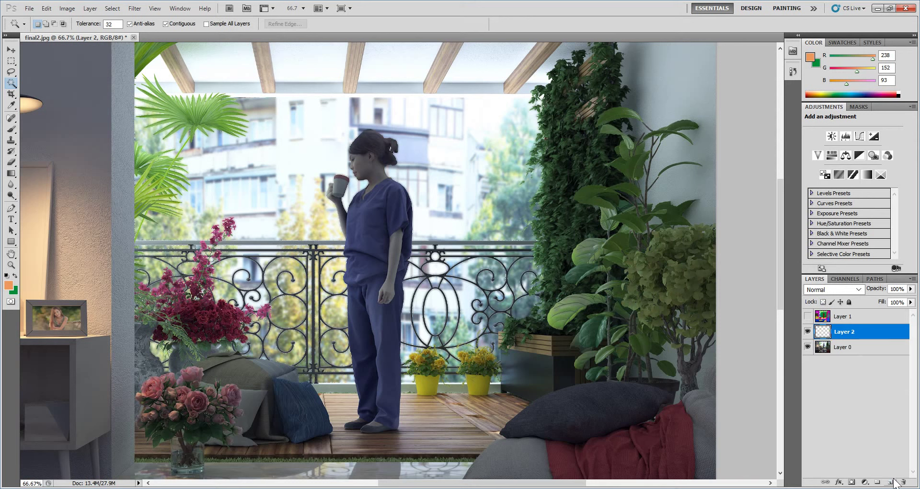
# Draw a 100 px feathered rectangular marquee over the balcony and make white the foreground colour.
pyautogui.click(10, 61)
pyautogui.click(52, 61)
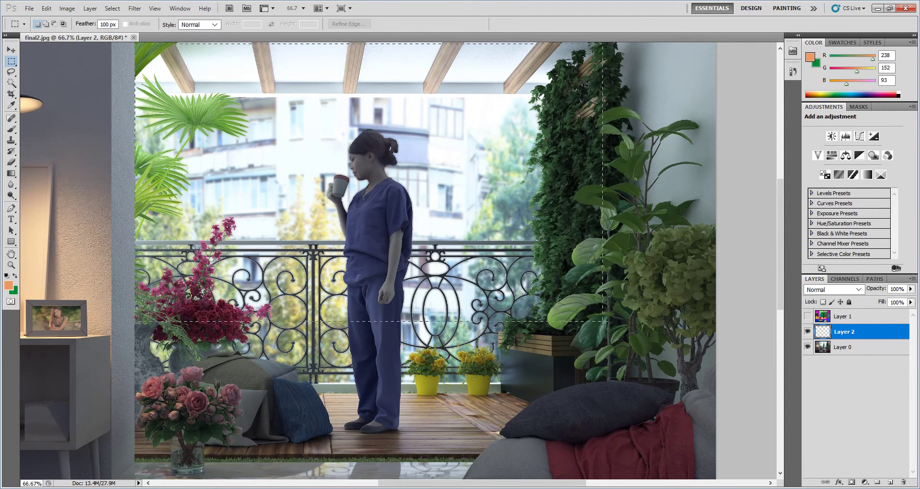
pyautogui.moveTo(700, 408); pyautogui.dragTo(717, 441)
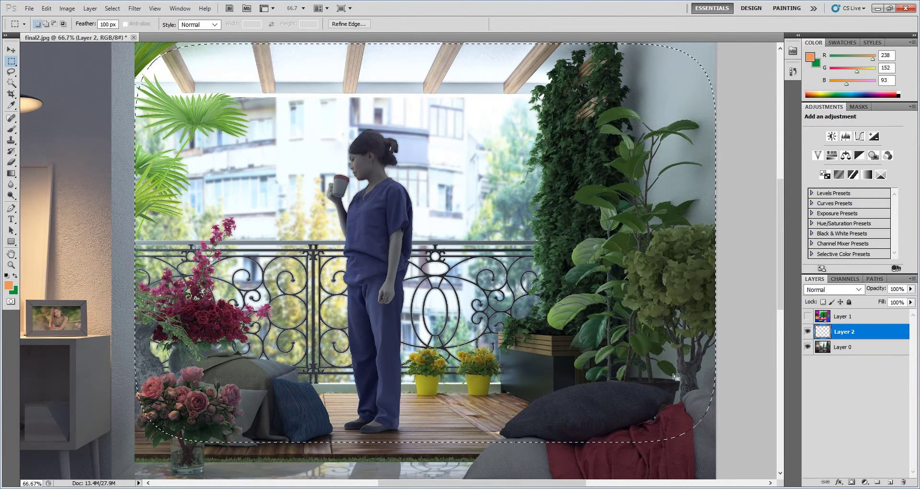
pyautogui.click(7, 277)
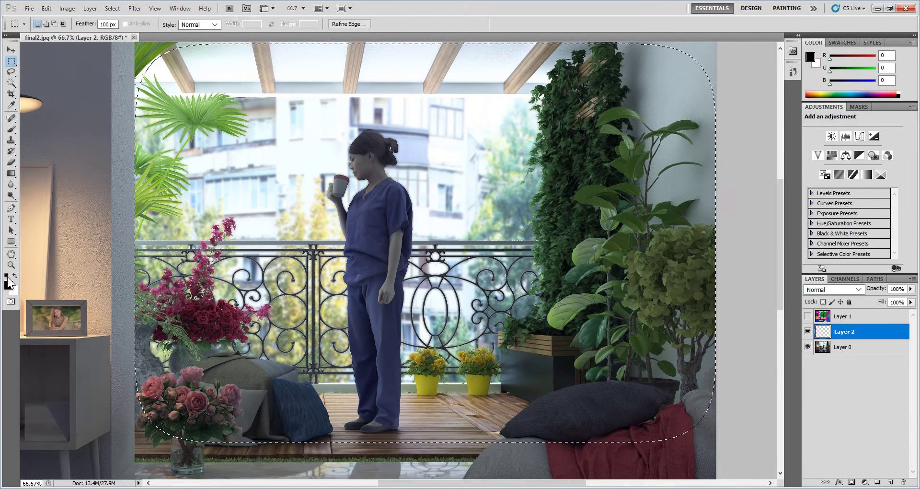
pyautogui.click(14, 277)
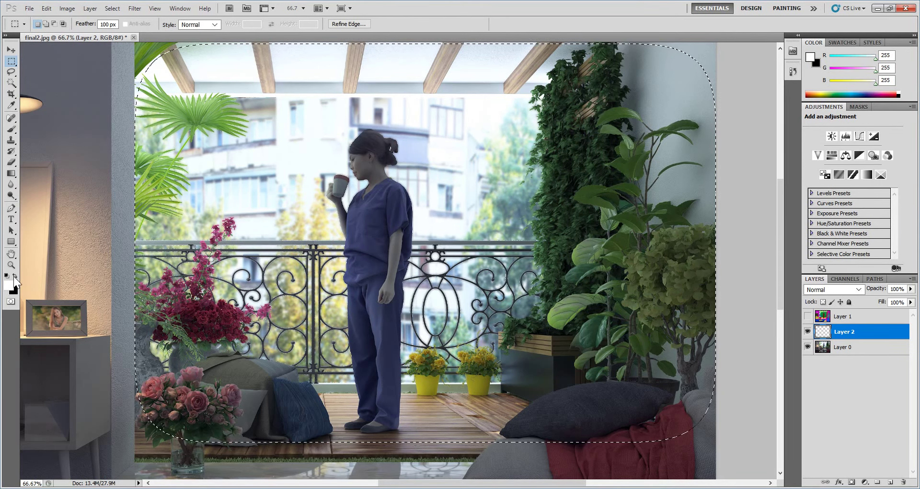
# Set the foreground colour to pale blue RGB 235/248/251.
pyautogui.hotkey('alt', 'BackSpace')
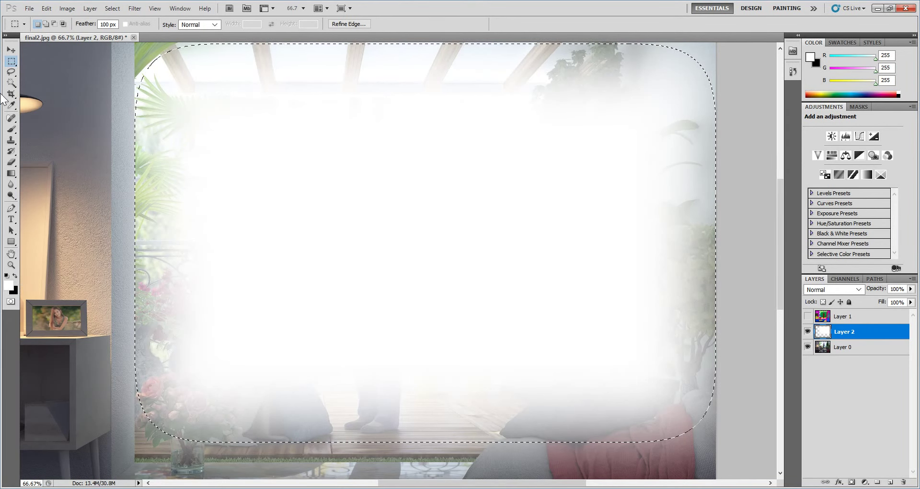
pyautogui.hotkey('ctrl', 'z')
pyautogui.click(8, 286)
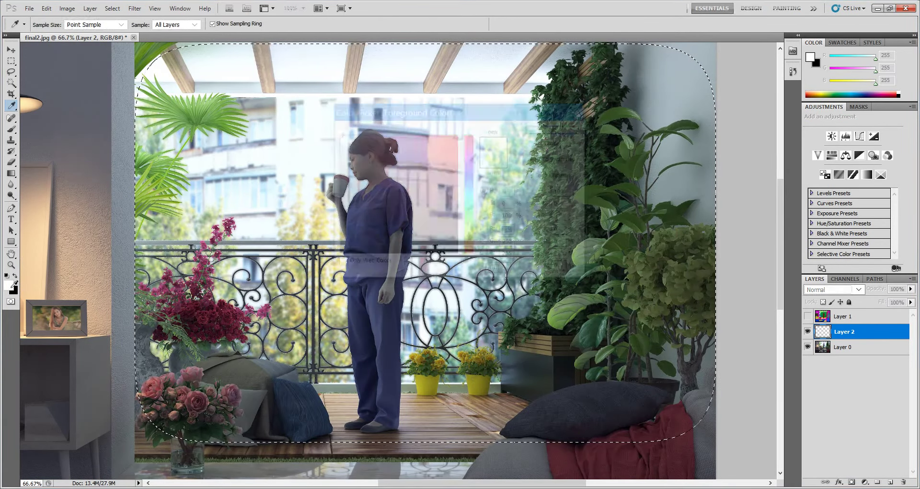
pyautogui.click(470, 195)
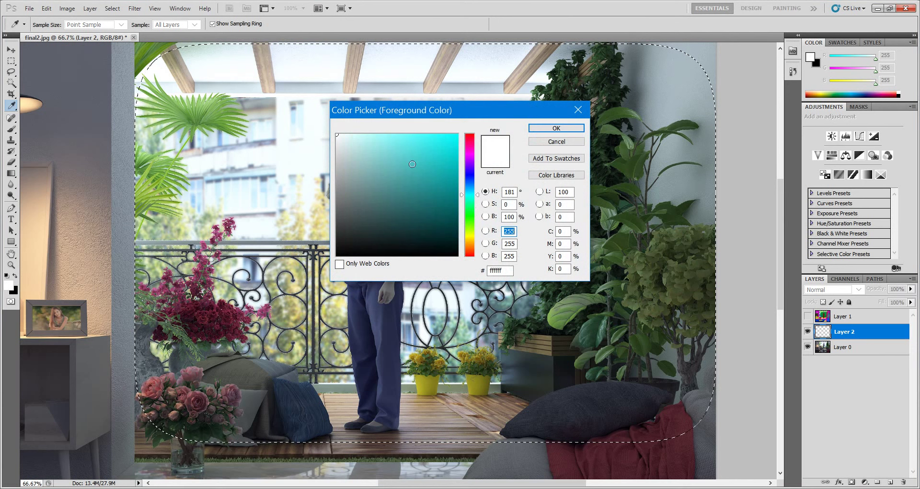
pyautogui.moveTo(476, 193); pyautogui.dragTo(476, 191)
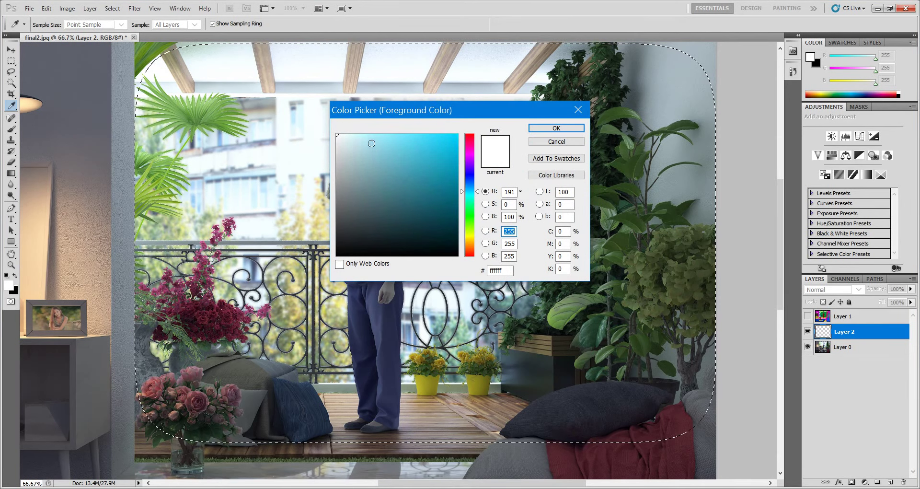
pyautogui.moveTo(357, 138); pyautogui.dragTo(353, 136)
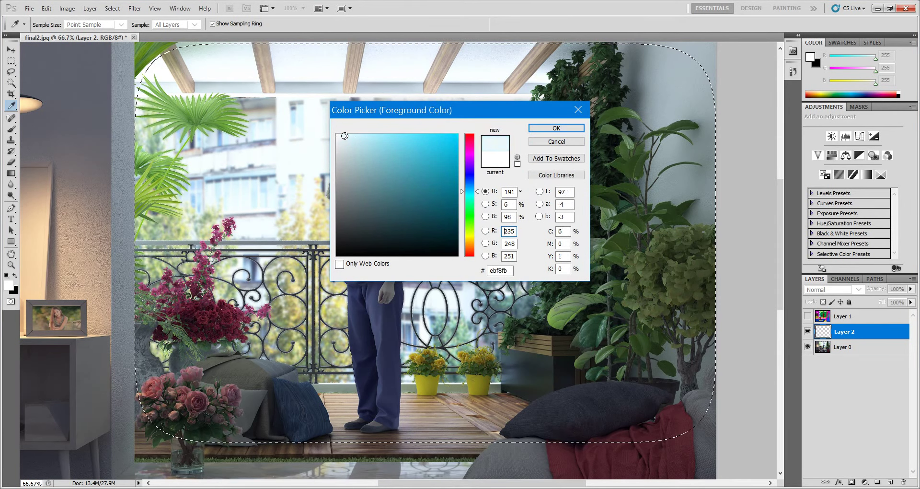
pyautogui.click(547, 129)
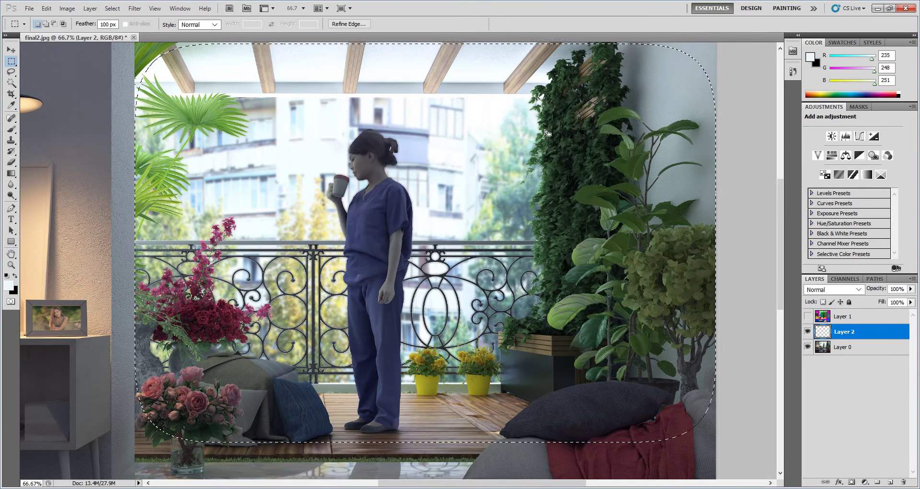
# Fill the selection on Layer 2 with the pale blue, deselect, and set opacity to 17%.
pyautogui.hotkey('ctrl', 'BackSpace')
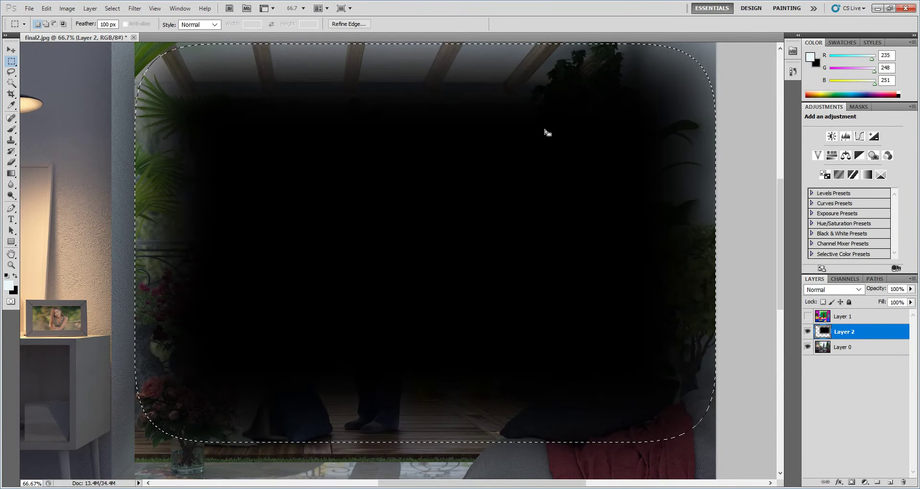
pyautogui.hotkey('ctrl', 'z')
pyautogui.hotkey('alt', 'BackSpace')
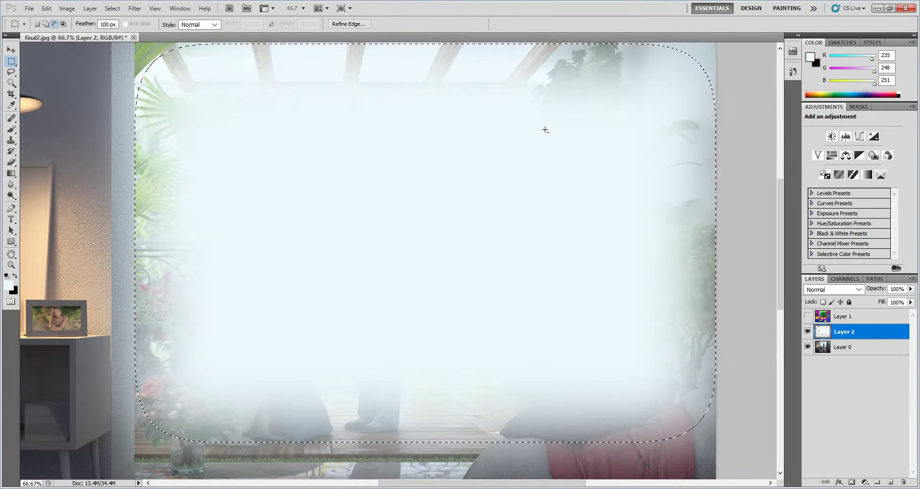
pyautogui.hotkey('ctrl', 'd')
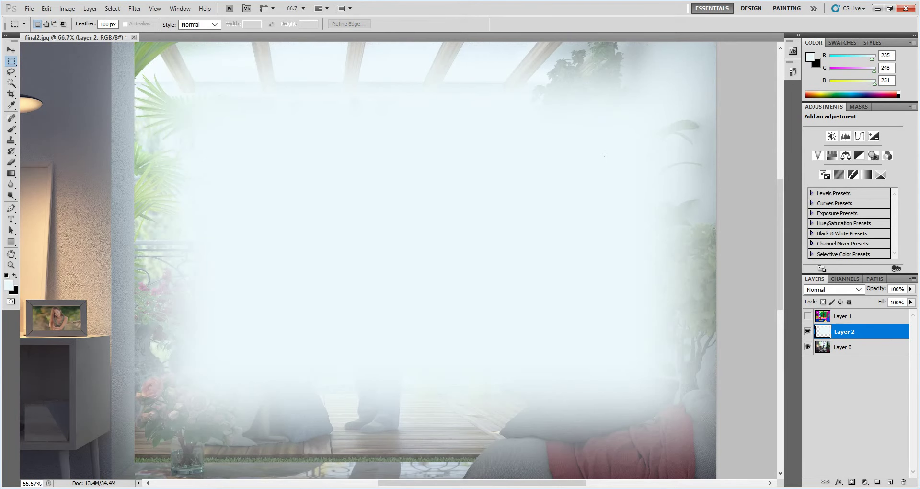
pyautogui.click(910, 288)
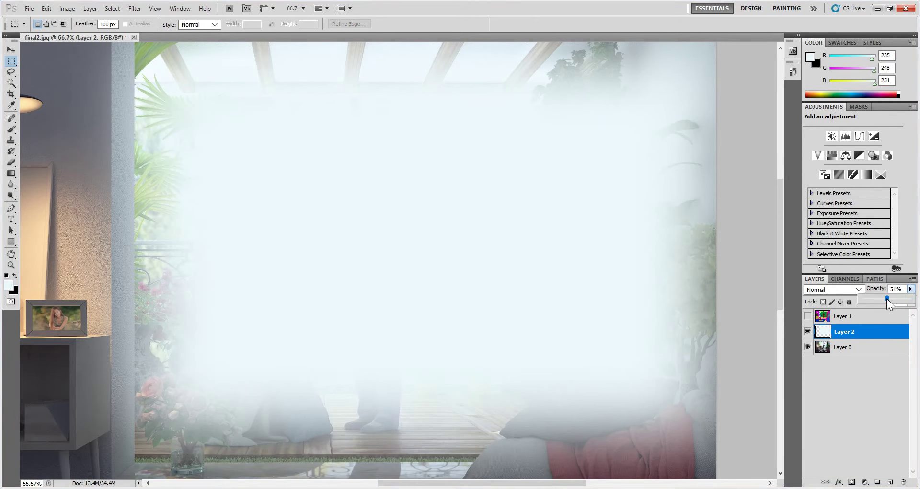
pyautogui.moveTo(886, 298); pyautogui.dragTo(870, 299)
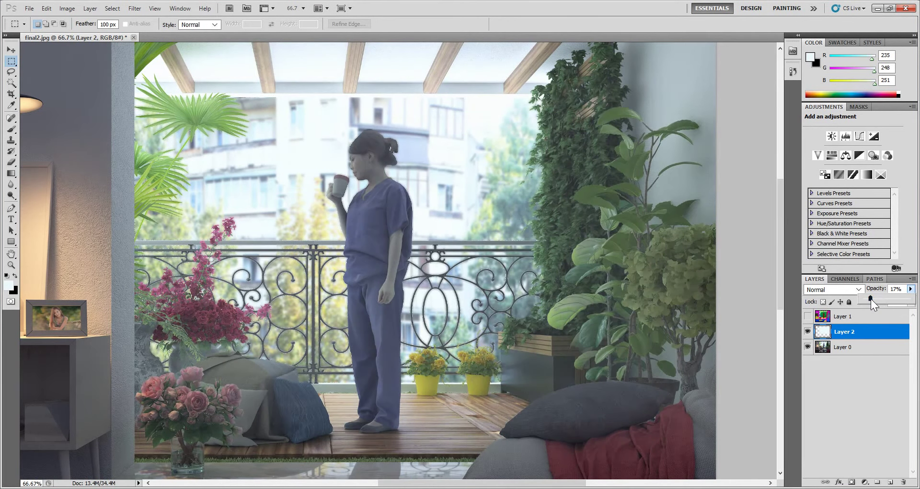
# Select the Eraser tool and give it a soft edge and a larger brush size.
pyautogui.click(14, 143)
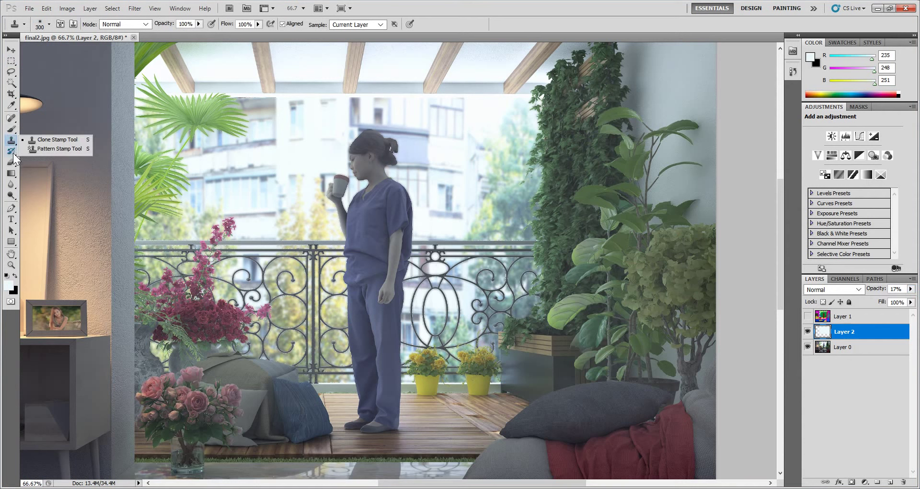
pyautogui.click(12, 163)
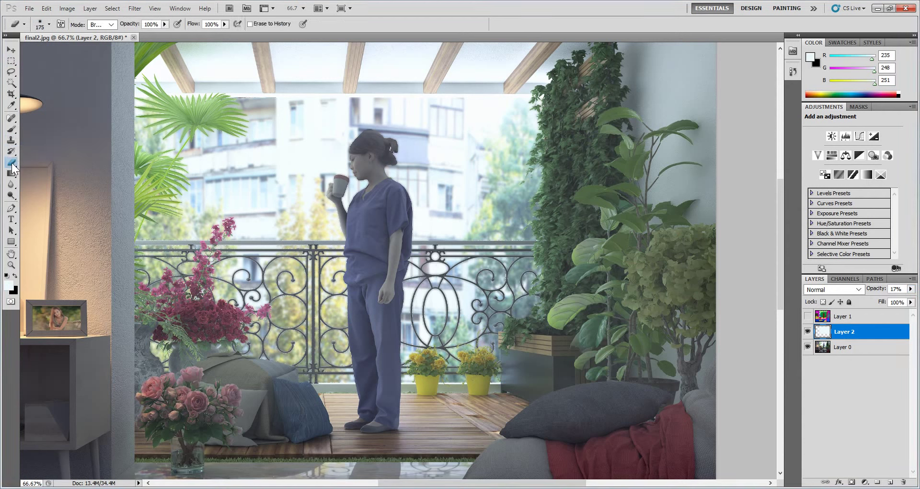
pyautogui.click(12, 164)
pyautogui.click(39, 162)
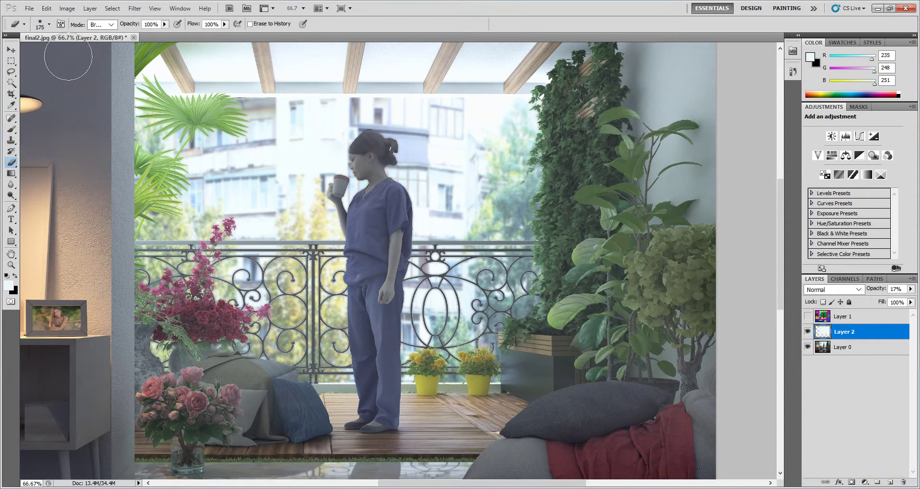
pyautogui.click(49, 24)
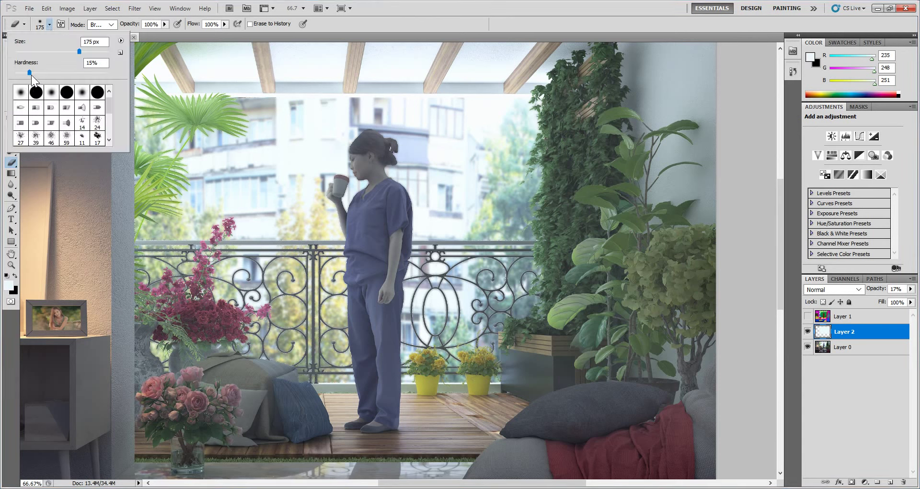
pyautogui.moveTo(31, 74); pyautogui.dragTo(25, 73)
pyautogui.moveTo(82, 50); pyautogui.dragTo(86, 51)
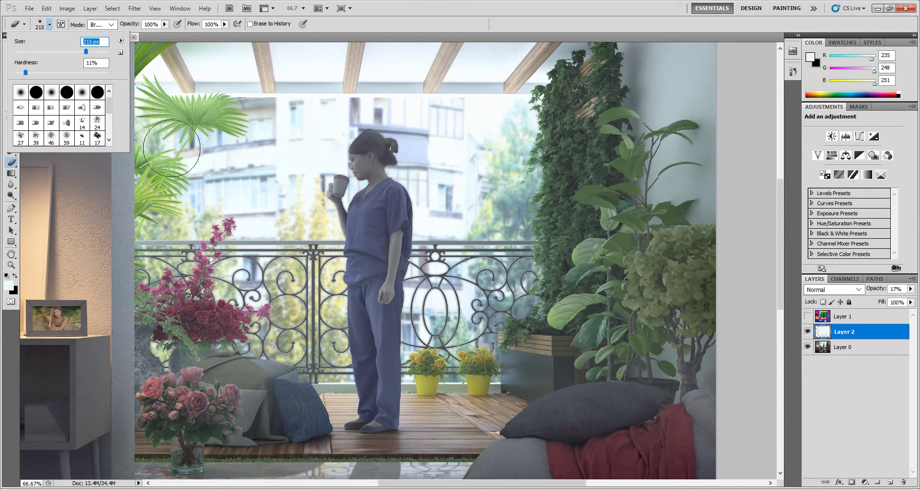
pyautogui.press('Return')
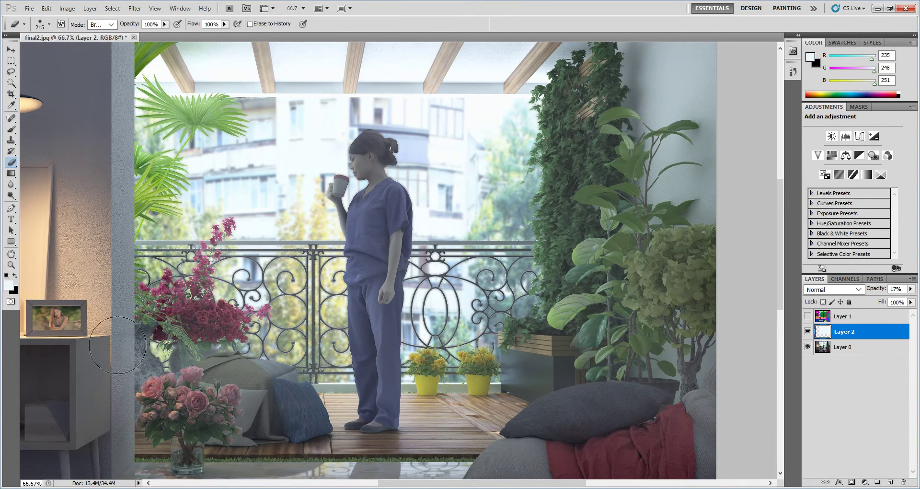
# Erase the haze from the vase, bottom floor, red blanket, sofa and pillow.
pyautogui.moveTo(117, 345); pyautogui.dragTo(96, 436)
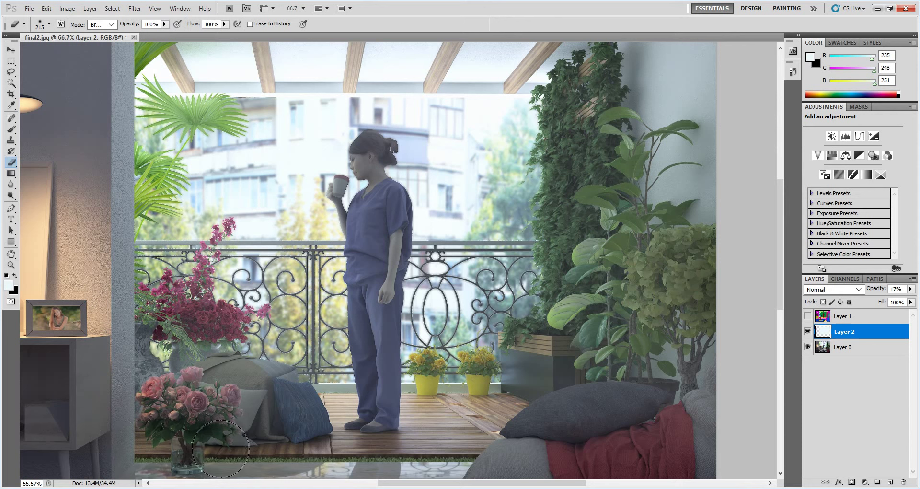
pyautogui.moveTo(275, 463)
pyautogui.mouseDown()
pyautogui.moveTo(508, 462)
pyautogui.moveTo(521, 474)
pyautogui.mouseUp()
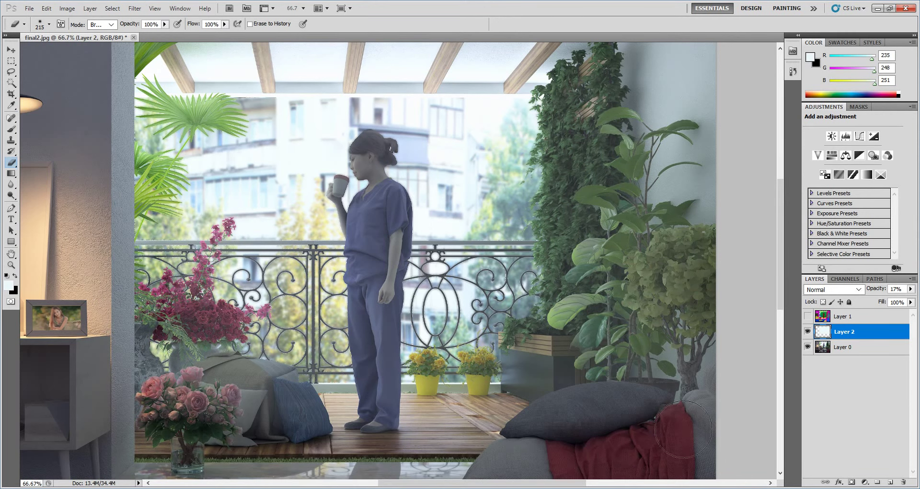
pyautogui.moveTo(683, 429)
pyautogui.mouseDown()
pyautogui.moveTo(696, 442)
pyautogui.moveTo(723, 261)
pyautogui.moveTo(718, 383)
pyautogui.moveTo(719, 93)
pyautogui.moveTo(708, 62)
pyautogui.moveTo(643, 66)
pyautogui.moveTo(625, 28)
pyautogui.moveTo(645, 230)
pyautogui.moveTo(618, 153)
pyautogui.moveTo(659, 280)
pyautogui.moveTo(652, 326)
pyautogui.moveTo(674, 280)
pyautogui.mouseUp()
pyautogui.moveTo(657, 352)
pyautogui.mouseDown()
pyautogui.moveTo(604, 422)
pyautogui.moveTo(472, 467)
pyautogui.moveTo(446, 426)
pyautogui.moveTo(498, 441)
pyautogui.moveTo(518, 417)
pyautogui.moveTo(451, 424)
pyautogui.moveTo(526, 407)
pyautogui.moveTo(537, 448)
pyautogui.moveTo(479, 427)
pyautogui.moveTo(377, 441)
pyautogui.moveTo(391, 390)
pyautogui.moveTo(388, 223)
pyautogui.moveTo(379, 424)
pyautogui.moveTo(402, 277)
pyautogui.moveTo(374, 148)
pyautogui.moveTo(426, 384)
pyautogui.moveTo(417, 446)
pyautogui.moveTo(285, 345)
pyautogui.moveTo(225, 327)
pyautogui.moveTo(173, 326)
pyautogui.moveTo(146, 391)
pyautogui.moveTo(195, 442)
pyautogui.moveTo(246, 400)
pyautogui.moveTo(225, 357)
pyautogui.moveTo(202, 357)
pyautogui.moveTo(268, 431)
pyautogui.moveTo(265, 443)
pyautogui.moveTo(221, 364)
pyautogui.moveTo(139, 320)
pyautogui.moveTo(138, 226)
pyautogui.mouseUp()
# Shrink the eraser to 125 px and clear haze from the ivy and dark pillow.
pyautogui.press('[')
pyautogui.press('[')
pyautogui.press('[')
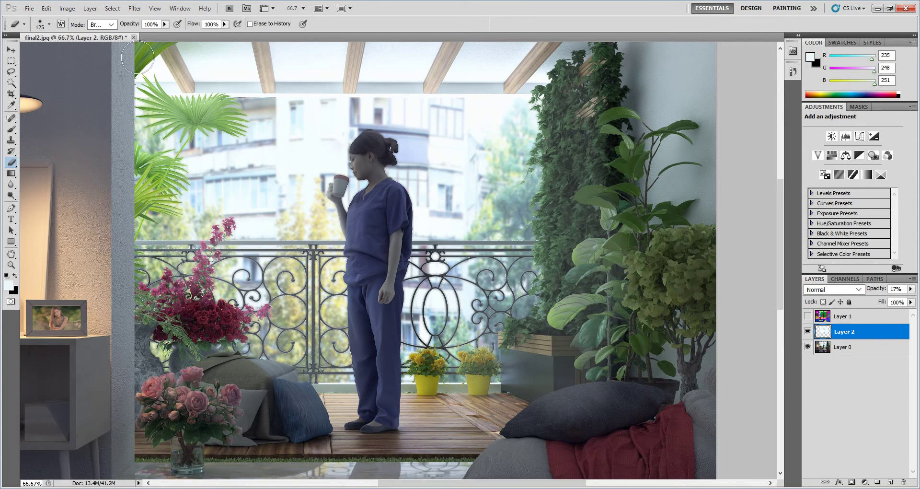
pyautogui.moveTo(607, 91)
pyautogui.mouseDown()
pyautogui.moveTo(601, 194)
pyautogui.moveTo(656, 198)
pyautogui.moveTo(637, 131)
pyautogui.mouseUp()
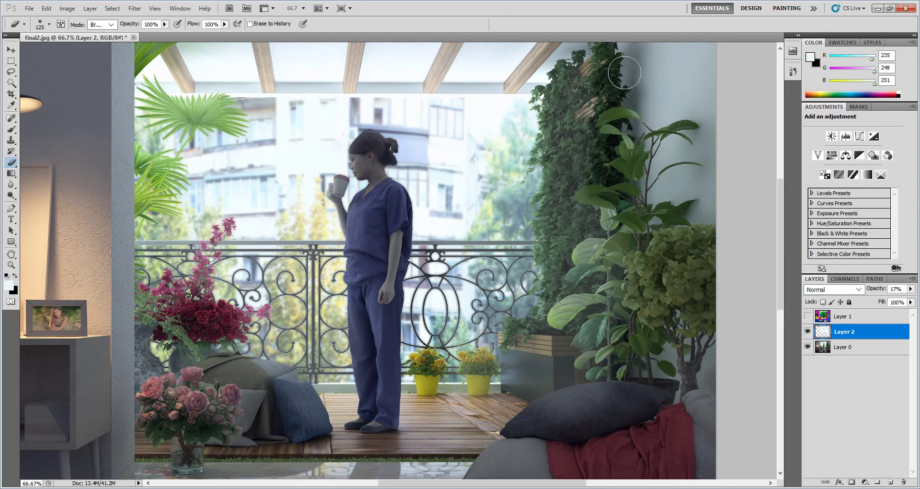
pyautogui.moveTo(624, 73); pyautogui.dragTo(624, 79)
pyautogui.moveTo(637, 401)
pyautogui.mouseDown()
pyautogui.moveTo(551, 433)
pyautogui.moveTo(634, 405)
pyautogui.moveTo(519, 431)
pyautogui.moveTo(677, 416)
pyautogui.moveTo(585, 474)
pyautogui.mouseUp()
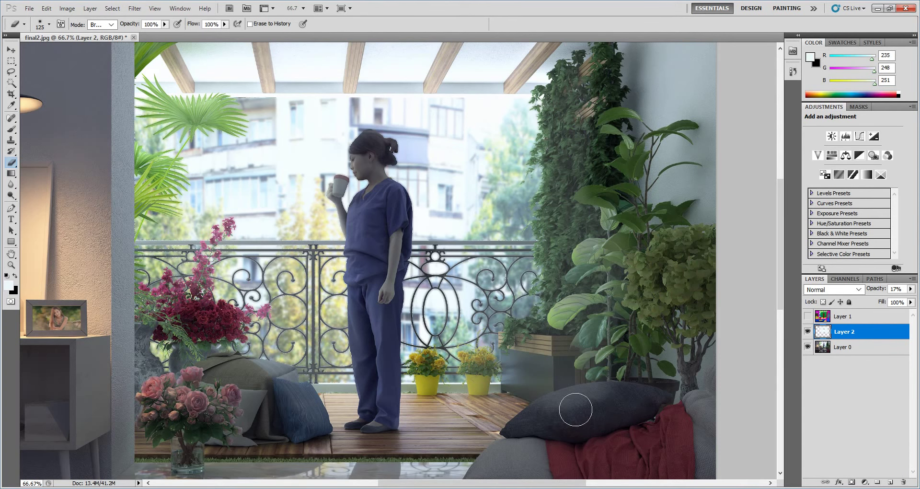
pyautogui.moveTo(573, 378)
pyautogui.mouseDown()
pyautogui.moveTo(530, 300)
pyautogui.moveTo(569, 321)
pyautogui.moveTo(588, 376)
pyautogui.mouseUp()
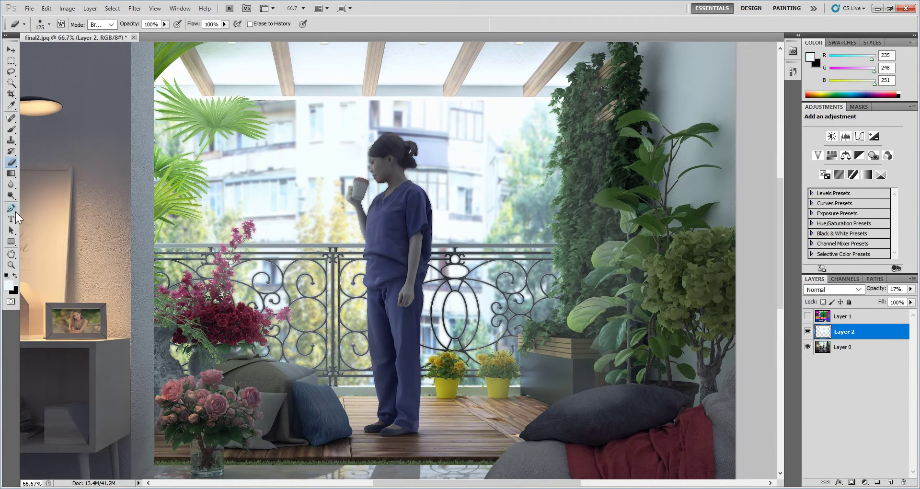
# Choose the Dodge tool from the Dodge/Burn/Sponge flyout.
pyautogui.moveTo(11, 195); pyautogui.dragTo(38, 195)
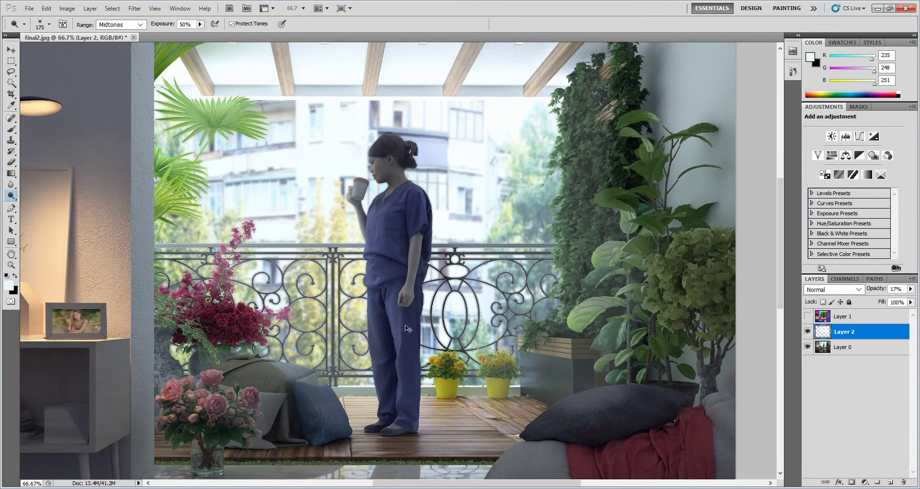
pyautogui.moveTo(12, 200); pyautogui.dragTo(38, 205)
pyautogui.rightClick(14, 202)
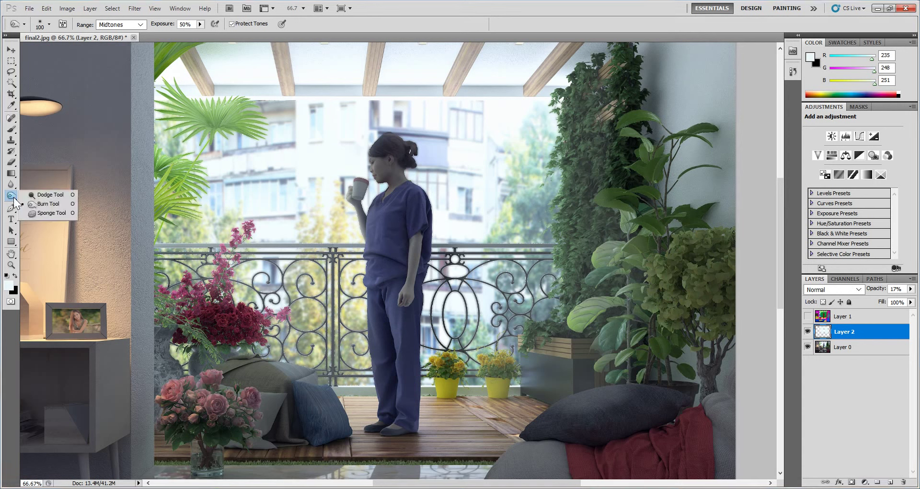
pyautogui.click(53, 197)
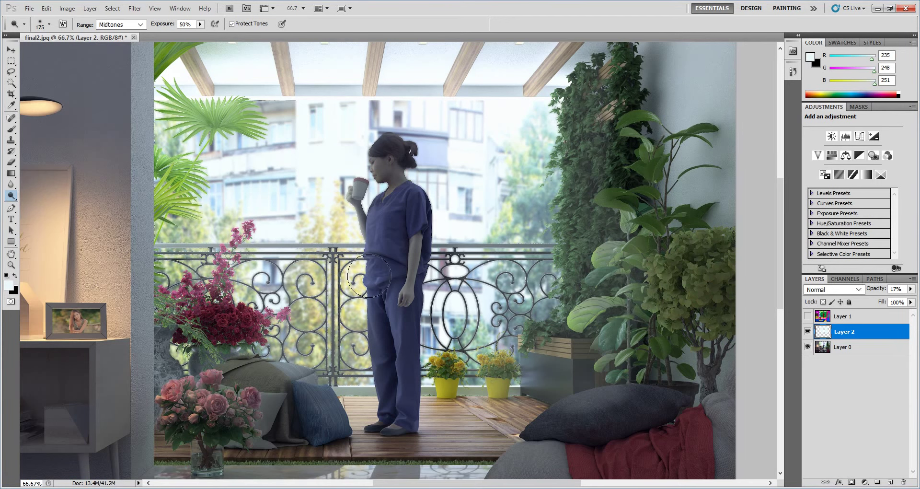
# Dodge the woman's blue shirt and the floor beside the cushion, then select Layer 0.
pyautogui.moveTo(382, 255); pyautogui.dragTo(406, 241)
pyautogui.moveTo(568, 391)
pyautogui.mouseDown()
pyautogui.moveTo(540, 410)
pyautogui.moveTo(508, 383)
pyautogui.mouseUp()
pyautogui.click(833, 347)
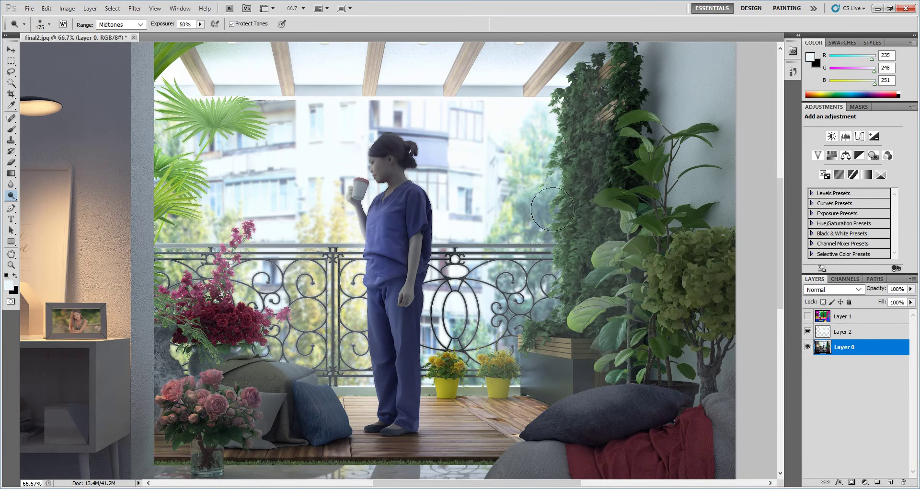
# Switch to the Move tool, zoom out to fit, then return to 66.7%.
pyautogui.click(11, 50)
pyautogui.hotkey('ctrl', '-')
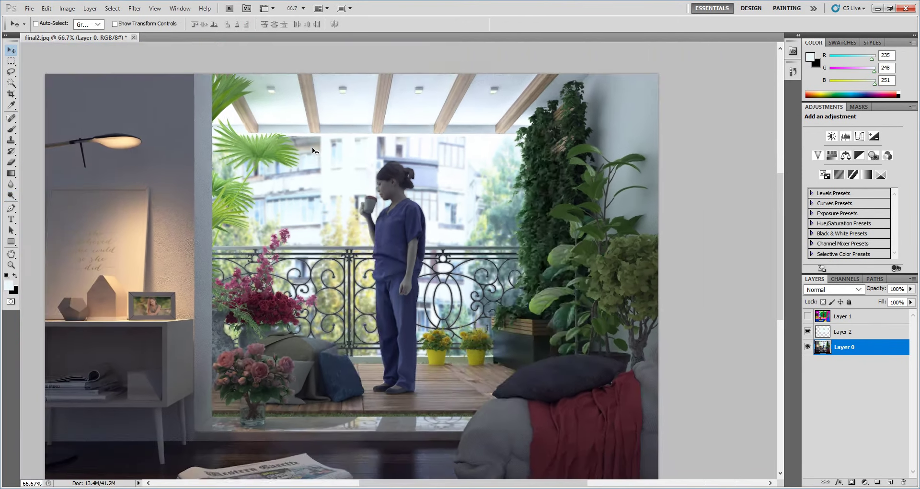
pyautogui.hotkey('ctrl', '-')
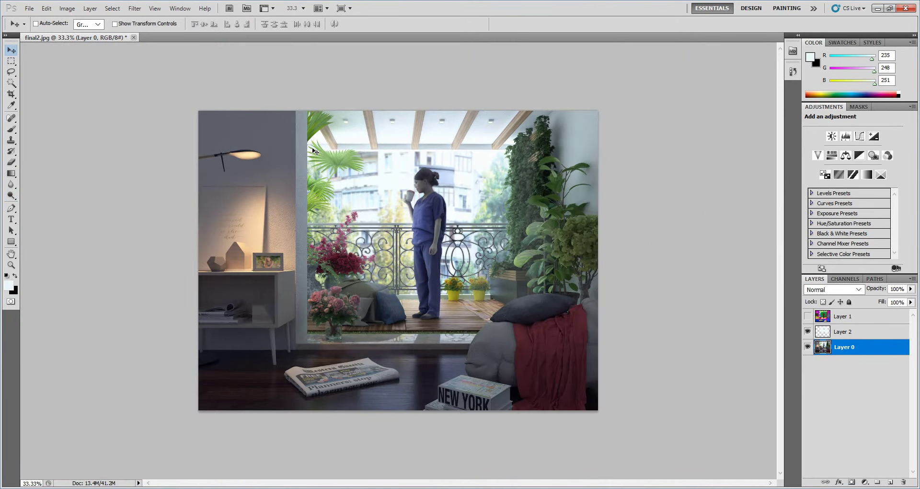
pyautogui.hotkey('ctrl', '+')
pyautogui.hotkey('ctrl', '+')
pyautogui.moveTo(517, 212); pyautogui.dragTo(506, 234)
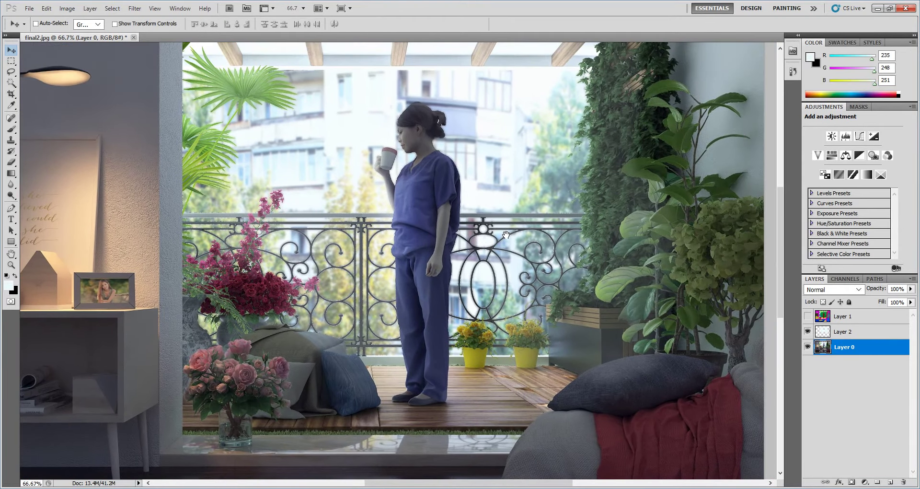
# Toggle the Layer 2 haze on and off to compare, then open final2b.jpg.
pyautogui.click(807, 331)
pyautogui.click(807, 331)
pyautogui.click(807, 332)
pyautogui.click(807, 331)
pyautogui.click(807, 332)
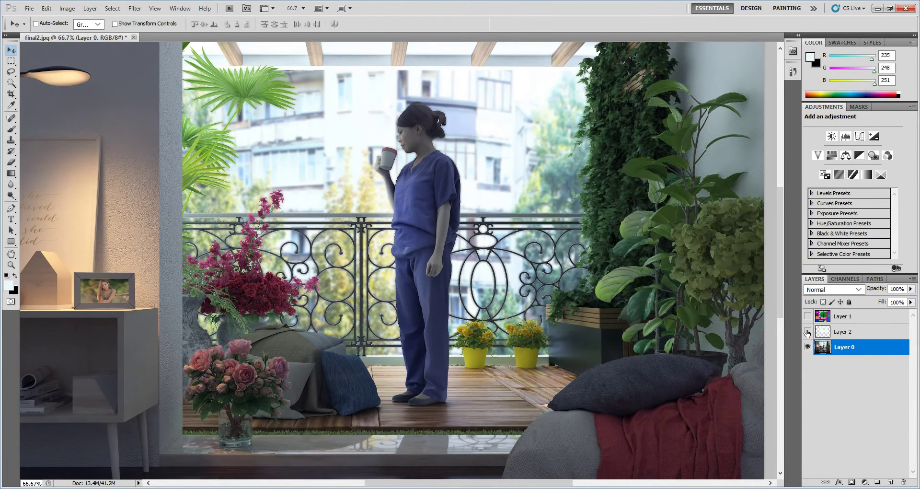
pyautogui.click(807, 331)
pyautogui.moveTo(513, 250)
pyautogui.mouseDown()
pyautogui.moveTo(498, 169)
pyautogui.moveTo(536, 108)
pyautogui.moveTo(584, 139)
pyautogui.moveTo(571, 146)
pyautogui.moveTo(563, 264)
pyautogui.moveTo(517, 310)
pyautogui.moveTo(515, 303)
pyautogui.mouseUp()
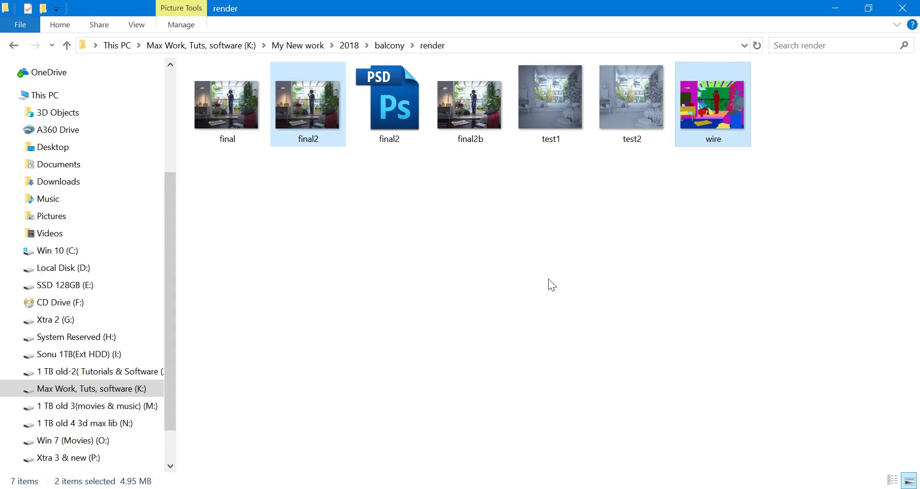
pyautogui.doubleClick(474, 115)
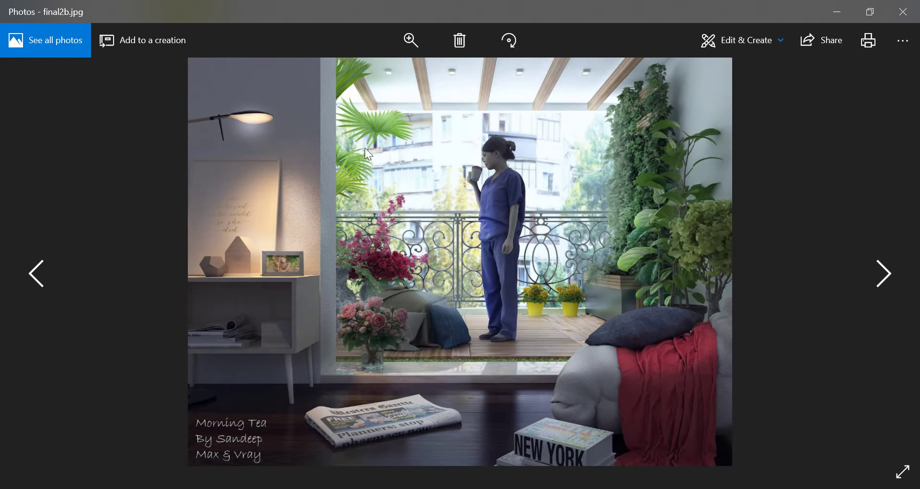
pyautogui.scroll(5, 551, 305)
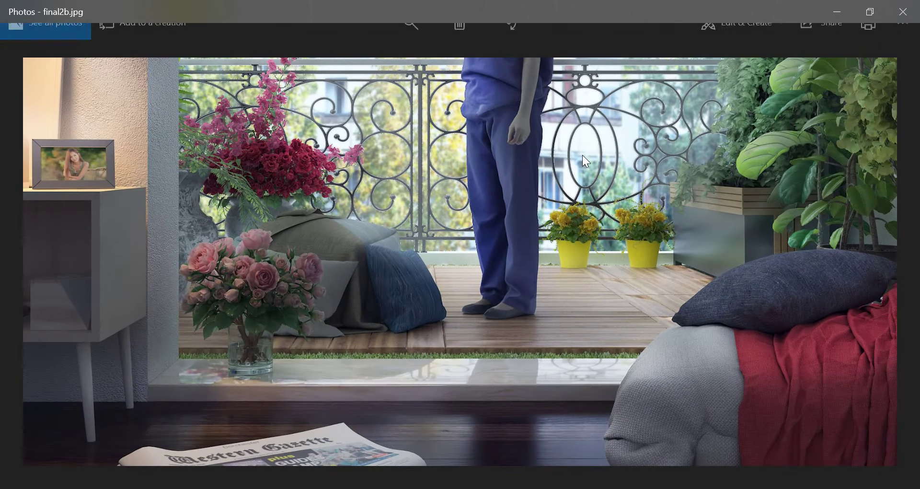
pyautogui.press('Left')
pyautogui.scroll(1, 556, 277)
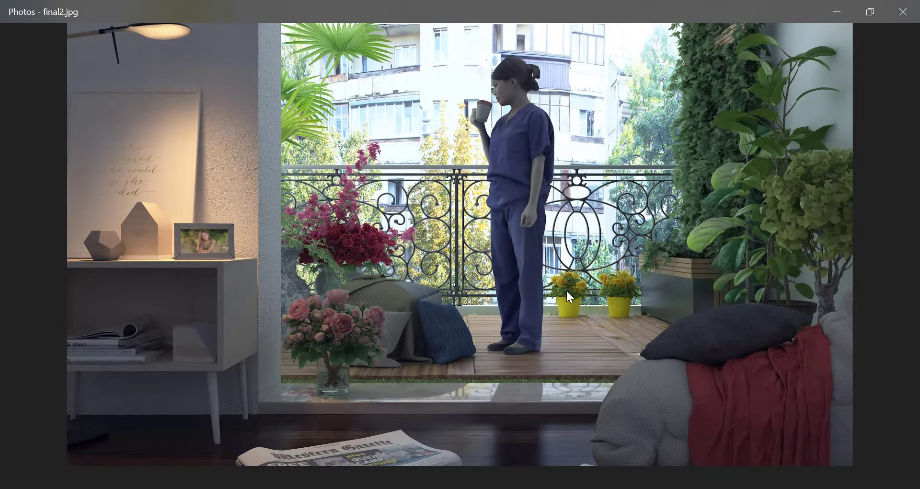
pyautogui.scroll(-1, 881, 246)
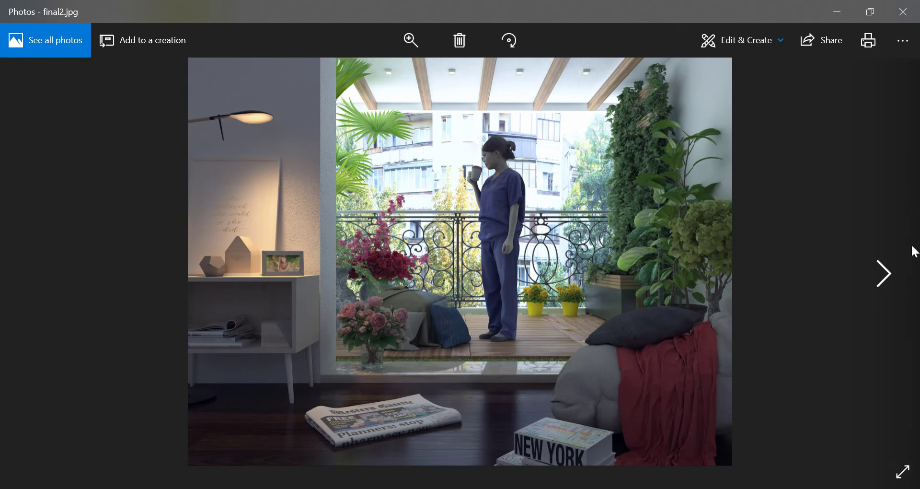
pyautogui.click(885, 274)
pyautogui.click(881, 261)
pyautogui.click(882, 260)
pyautogui.click(881, 260)
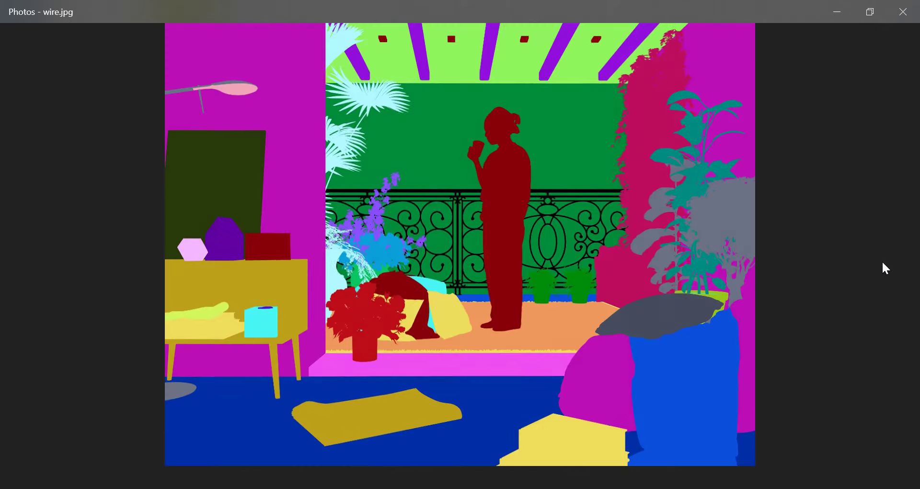
pyautogui.click(900, 11)
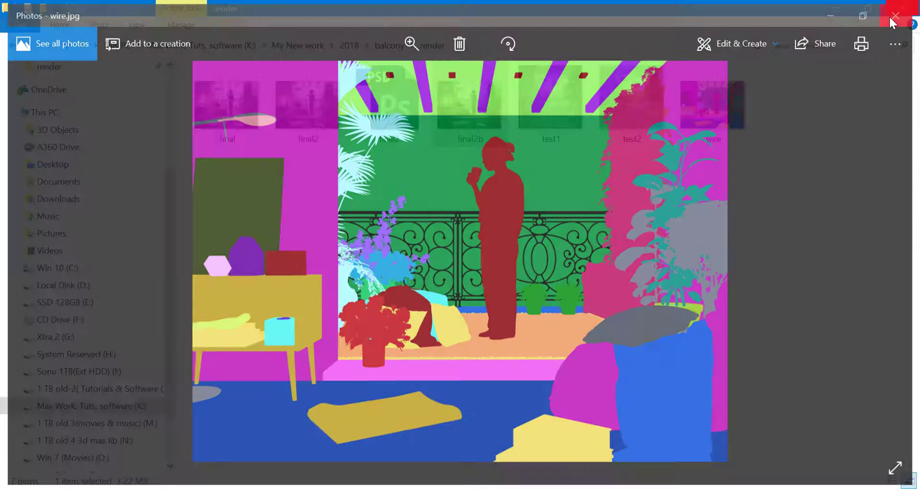
pyautogui.doubleClick(497, 88)
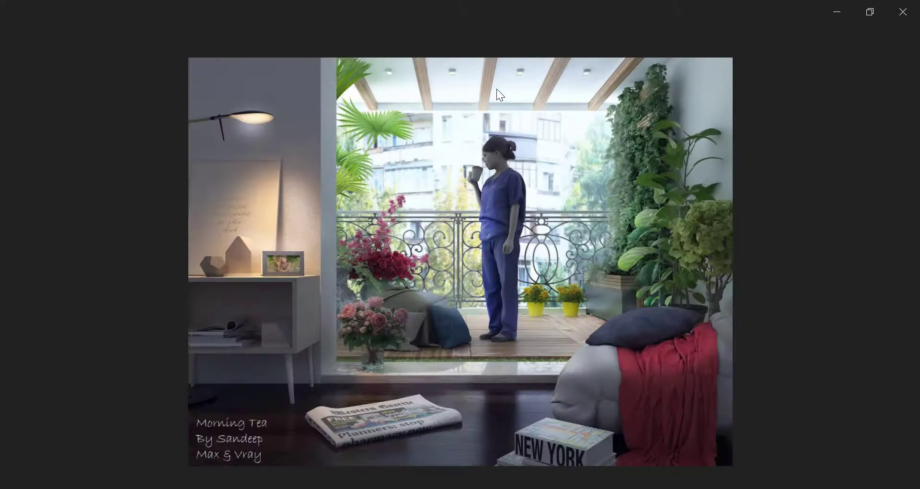
pyautogui.keyDown('ctrl'); pyautogui.scroll(2, 492, 284); pyautogui.keyUp('ctrl')
pyautogui.keyDown('ctrl'); pyautogui.scroll(3, 494, 287); pyautogui.keyUp('ctrl')
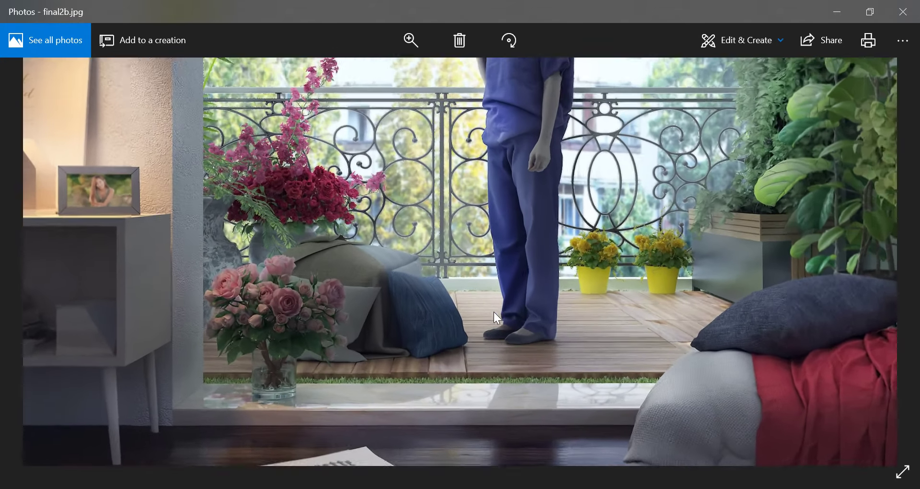
pyautogui.moveTo(548, 179); pyautogui.dragTo(491, 375)
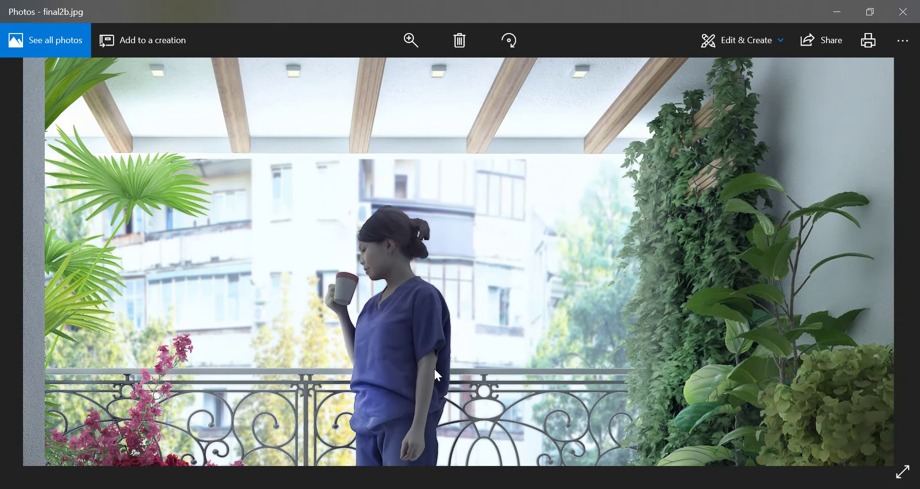
pyautogui.moveTo(434, 367)
pyautogui.mouseDown()
pyautogui.moveTo(571, 268)
pyautogui.moveTo(487, 334)
pyautogui.moveTo(468, 315)
pyautogui.mouseUp()
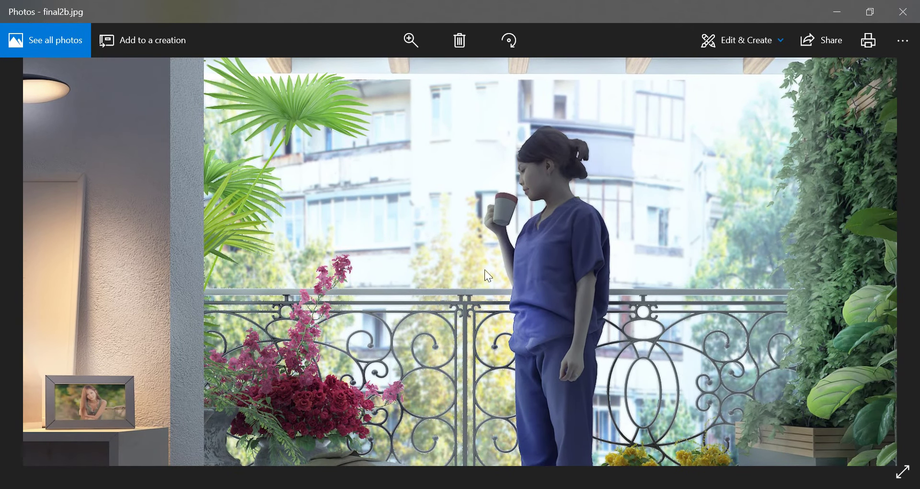
pyautogui.scroll(-1, 513, 274)
pyautogui.scroll(-1, 513, 273)
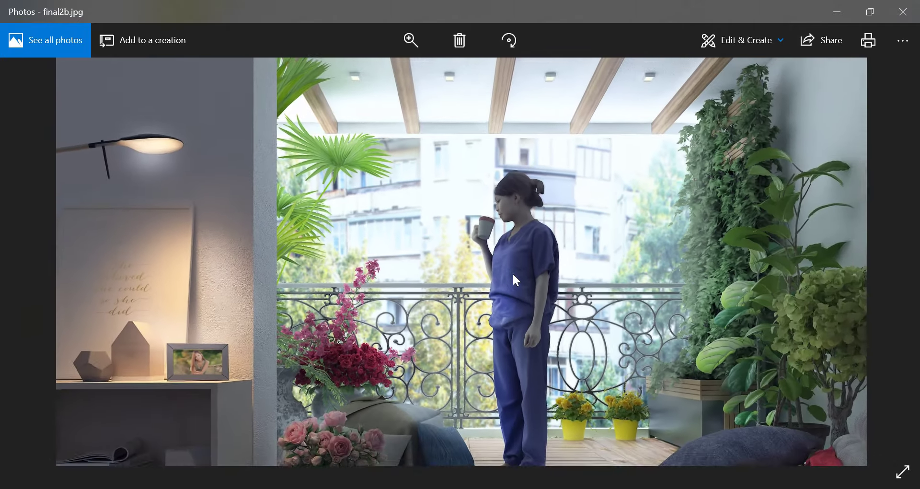
pyautogui.scroll(-1, 513, 272)
pyautogui.scroll(-1, 514, 272)
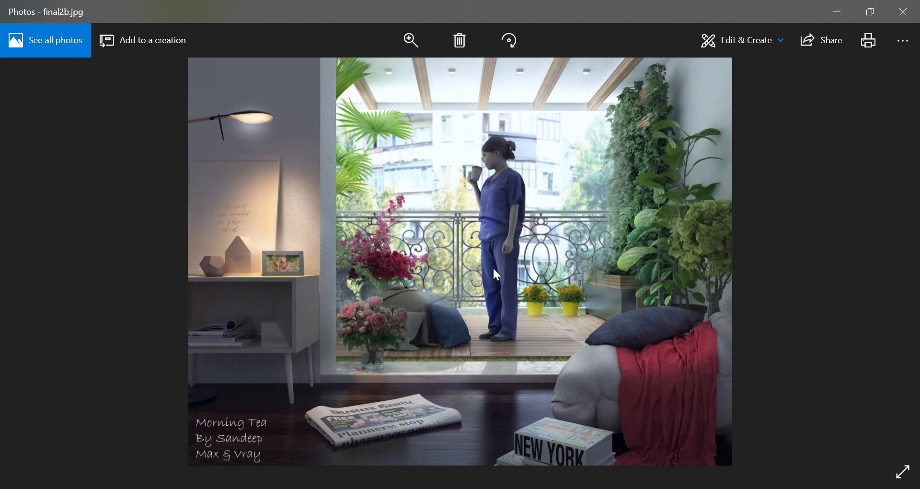